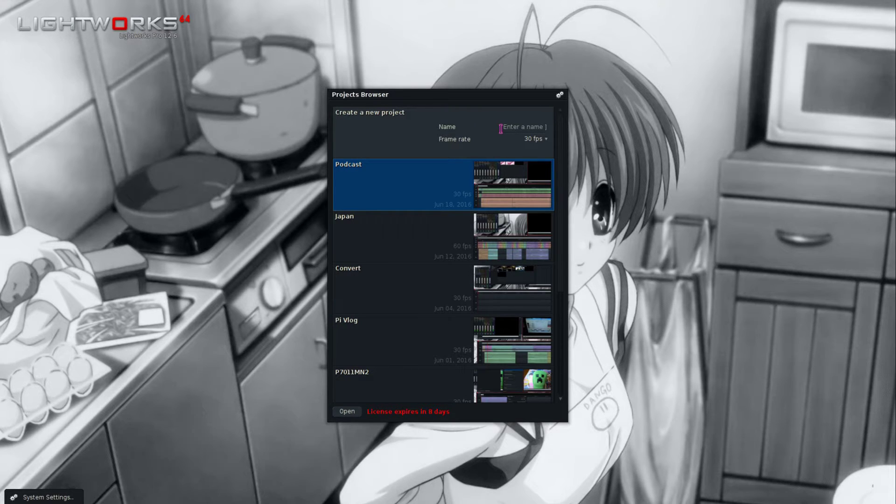
- Create a new project named Test Vlog with a frame rate of 60 fps
{"action": "left_click", "coordinate": [524, 140]}
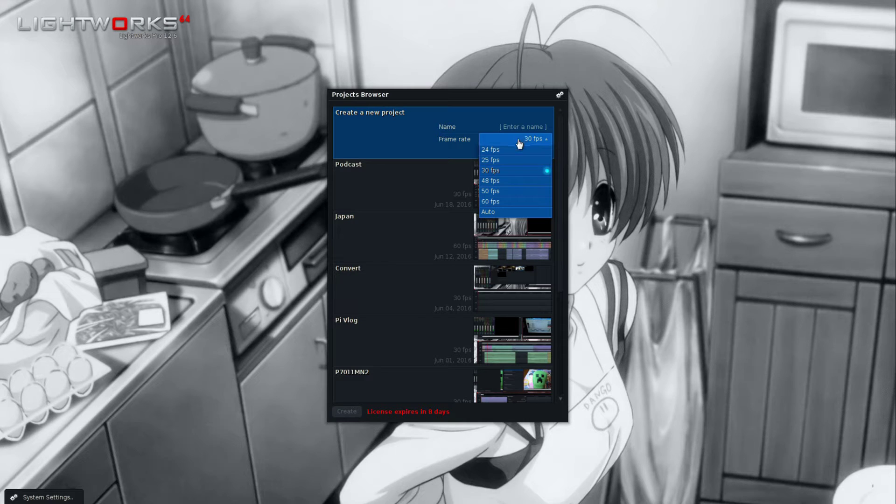
{"action": "left_click", "coordinate": [513, 206]}
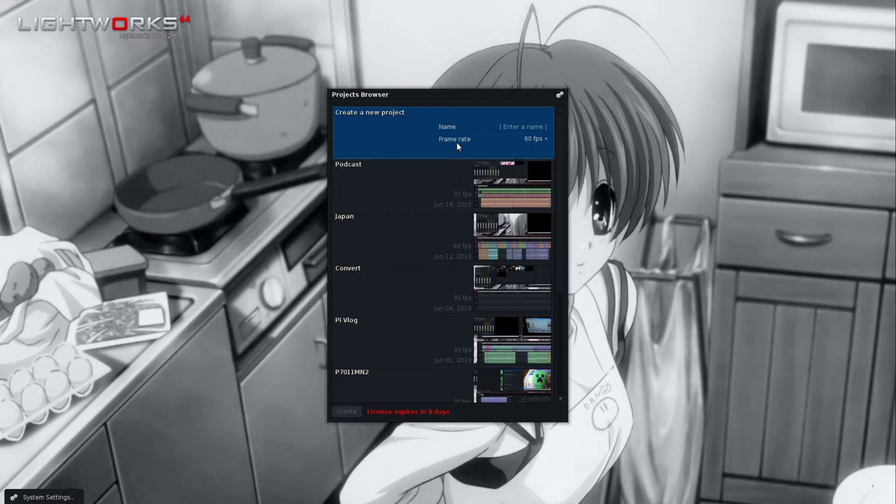
{"action": "left_click", "coordinate": [523, 128]}
{"action": "type", "text": "Test Vlog"}
{"action": "left_click", "coordinate": [349, 411]}
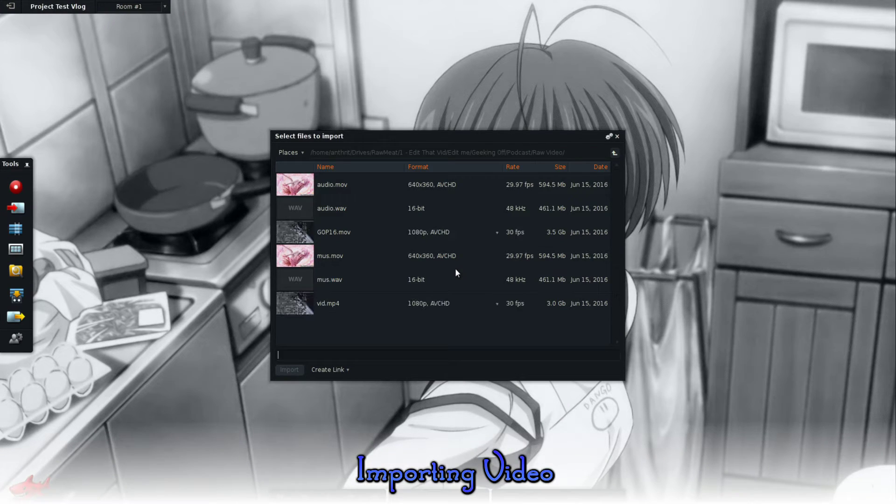
- Browse the files to import to the LW VS KL folder inside Geeking Off
{"action": "left_click", "coordinate": [614, 153]}
{"action": "left_click", "coordinate": [614, 153]}
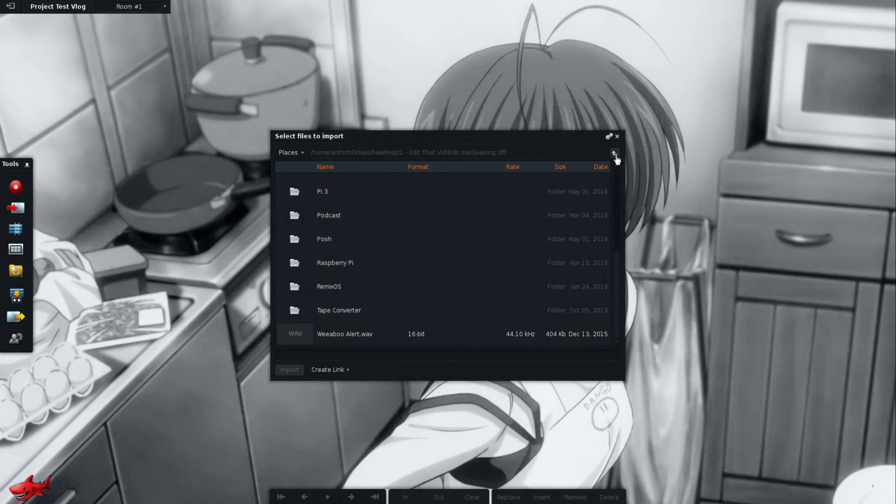
{"action": "left_click", "coordinate": [615, 153]}
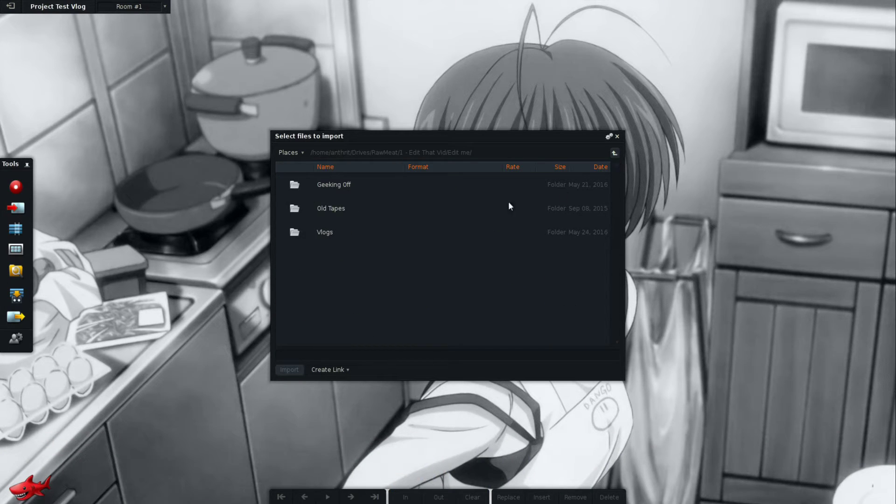
{"action": "double_click", "coordinate": [334, 232]}
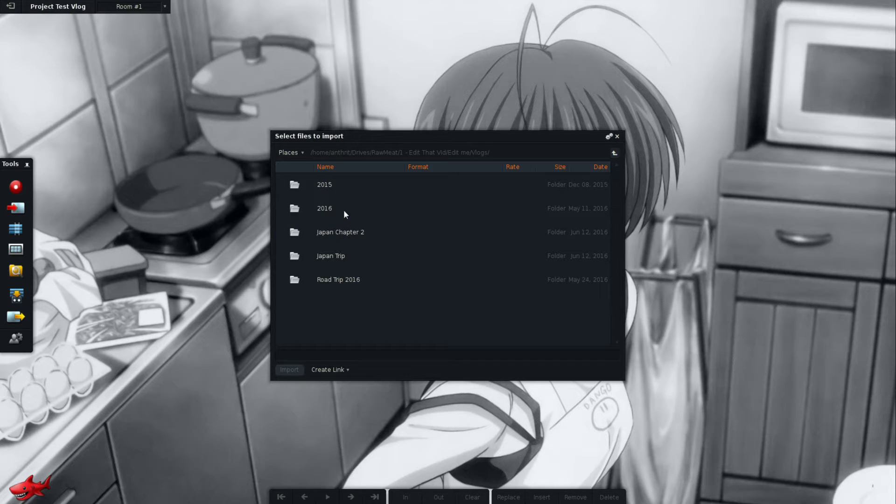
{"action": "double_click", "coordinate": [345, 211]}
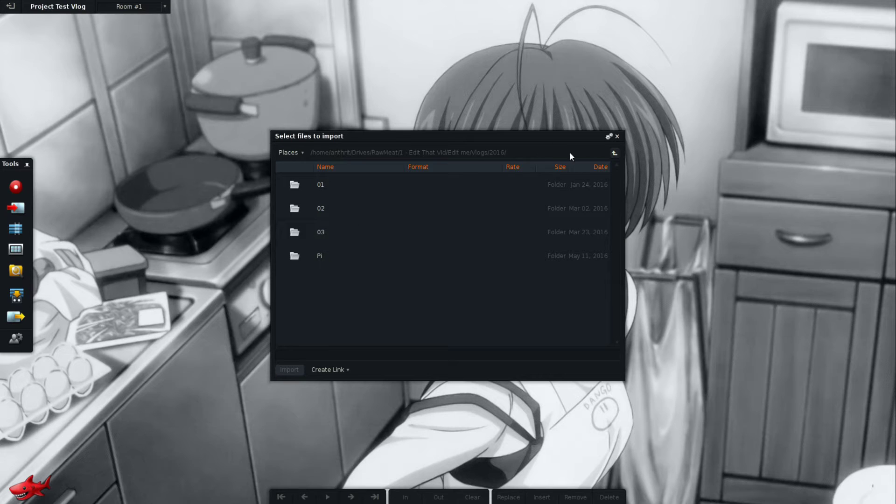
{"action": "left_click", "coordinate": [615, 154]}
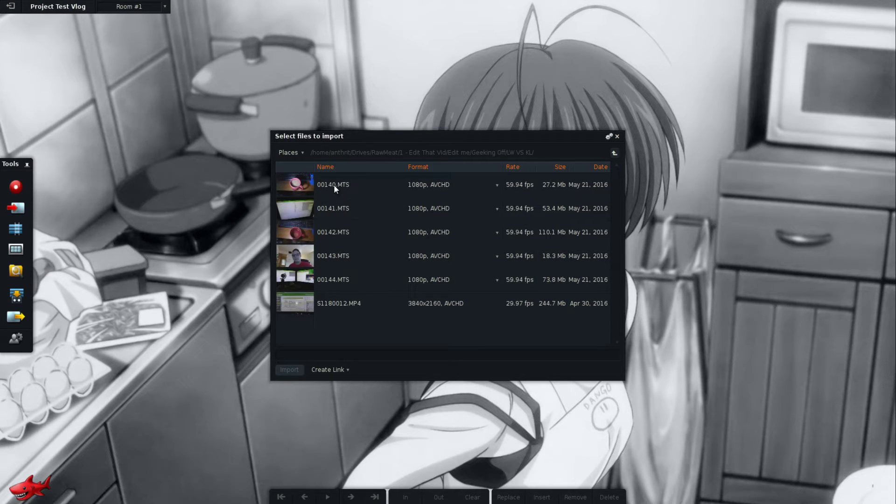
- Import the clips 00140.MTS through 00144.MTS using the Create Link option
{"action": "left_click", "coordinate": [374, 280]}
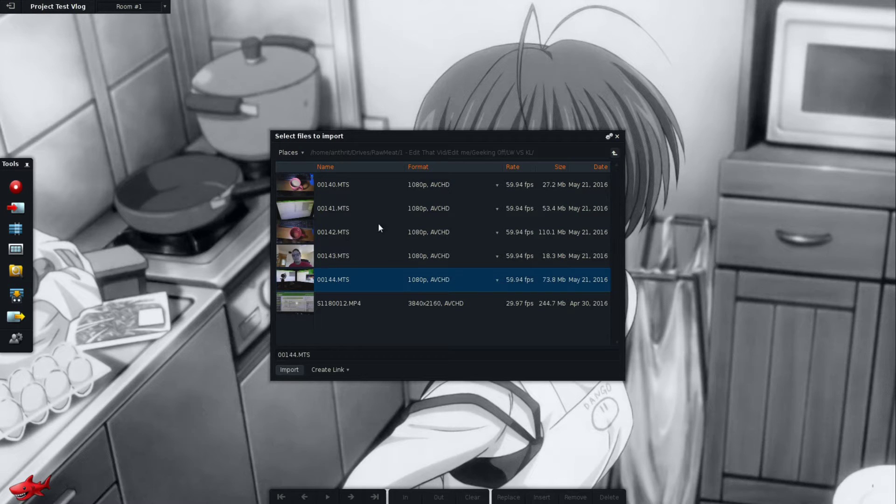
{"action": "left_click", "coordinate": [369, 187], "text": "shift"}
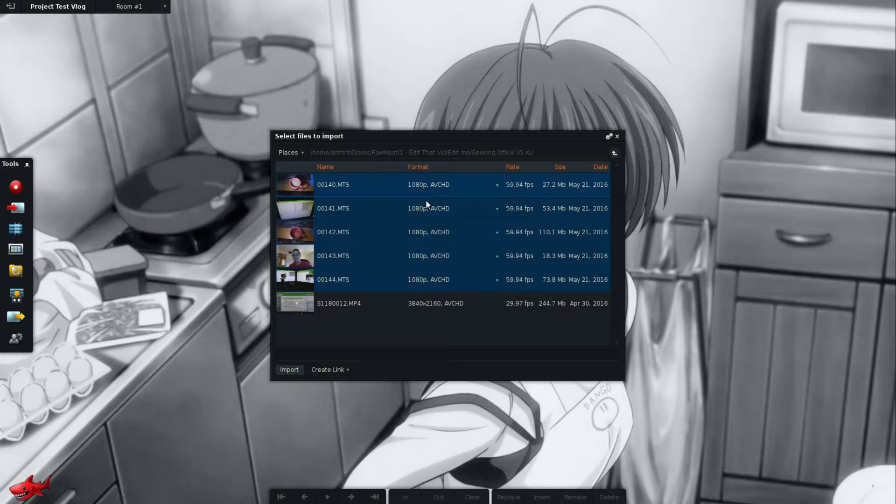
{"action": "left_click", "coordinate": [329, 370]}
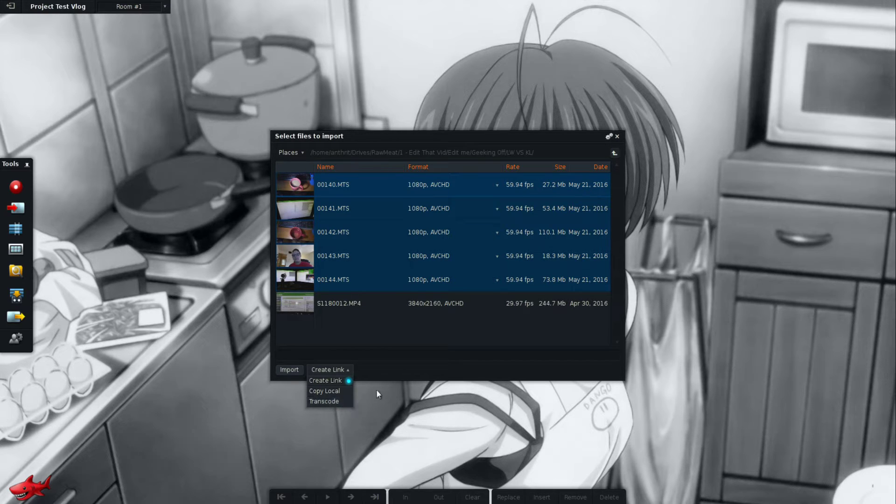
{"action": "left_click", "coordinate": [383, 372]}
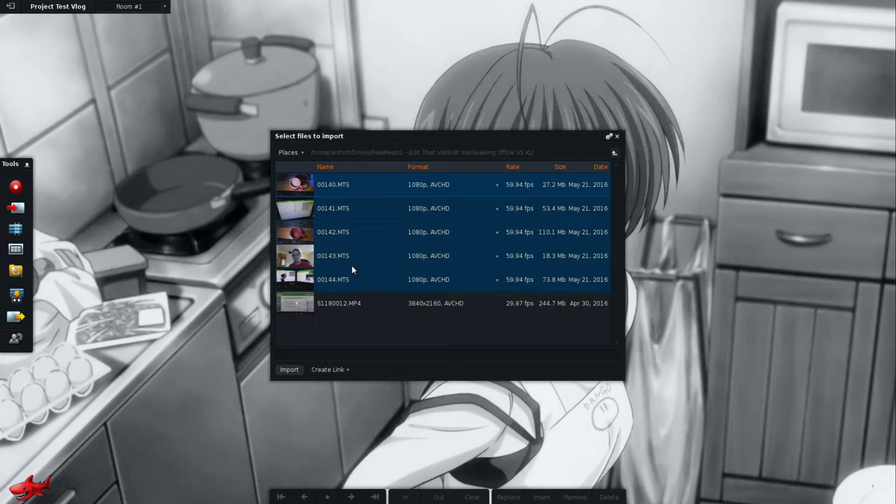
{"action": "left_click", "coordinate": [289, 370]}
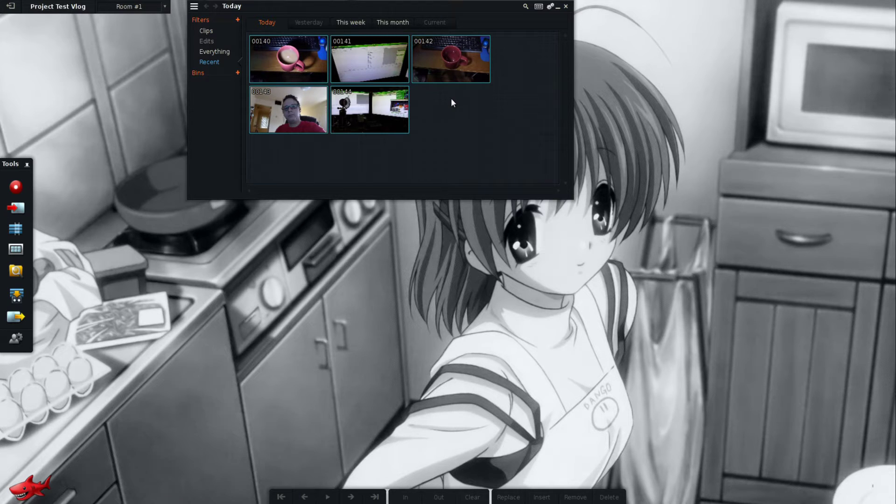
- Create a bin named Day Vlog from the newly imported clips
{"action": "mouse_move", "coordinate": [300, 94]}
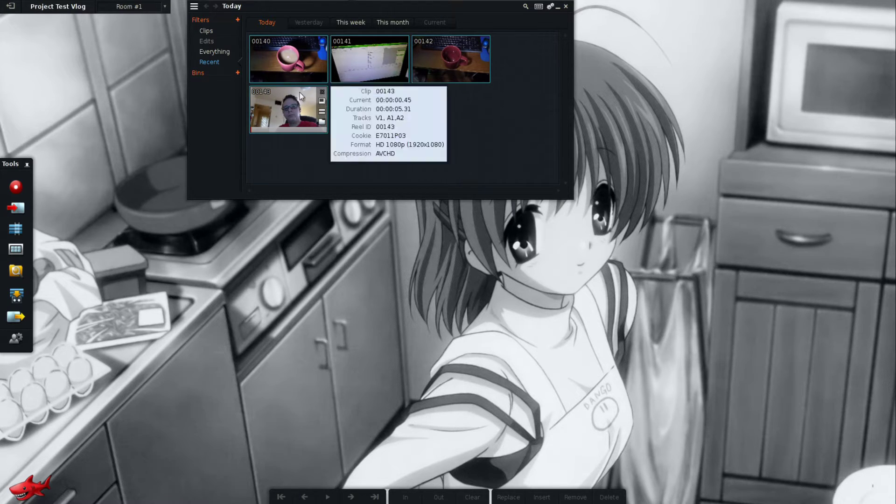
{"action": "left_click", "coordinate": [237, 74]}
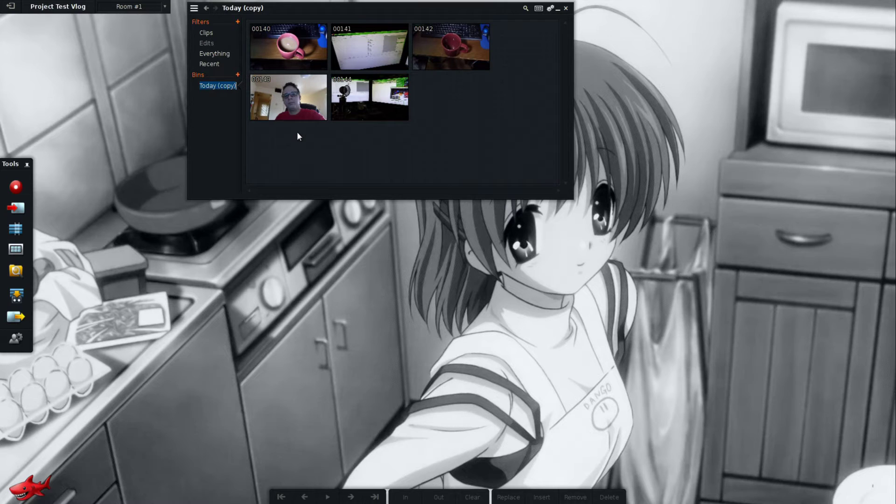
{"action": "type", "text": "Day Vlog"}
{"action": "key", "text": "Return"}
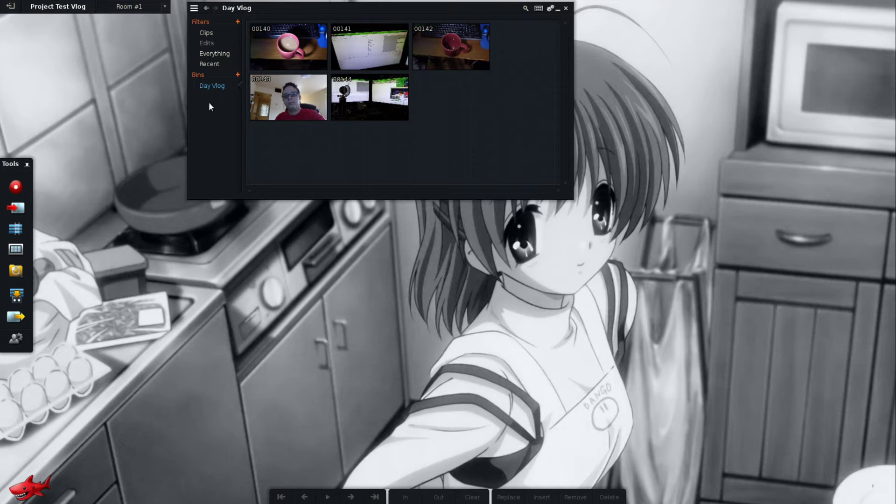
- Add an empty bin named Date 7/15/15 and return to the Day Vlog bin
{"action": "left_click", "coordinate": [238, 75]}
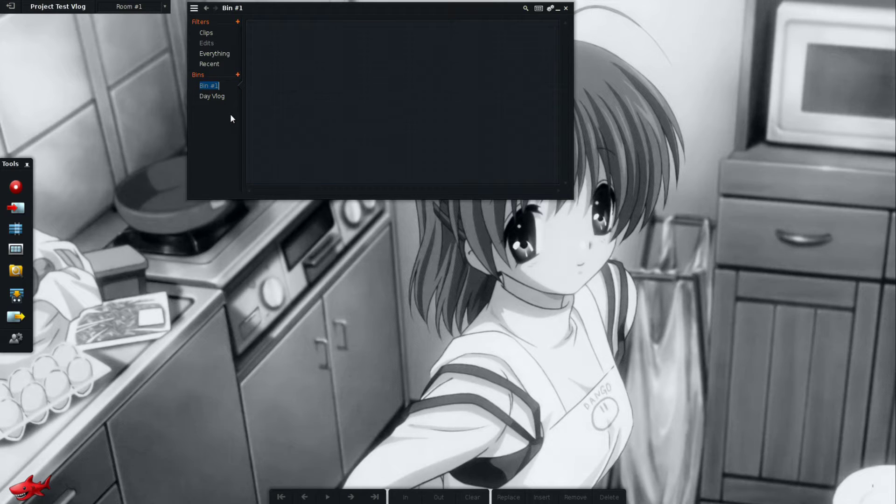
{"action": "type", "text": "D"}
{"action": "type", "text": "ate 7/15/15"}
{"action": "key", "text": "Return"}
{"action": "left_click", "coordinate": [216, 99]}
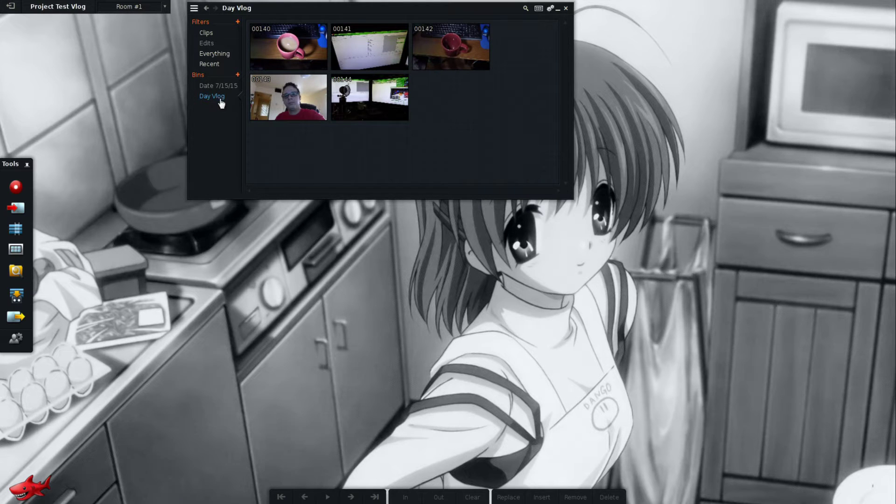
- Add another empty bin named In & out
{"action": "mouse_move", "coordinate": [284, 95]}
{"action": "left_click", "coordinate": [237, 75]}
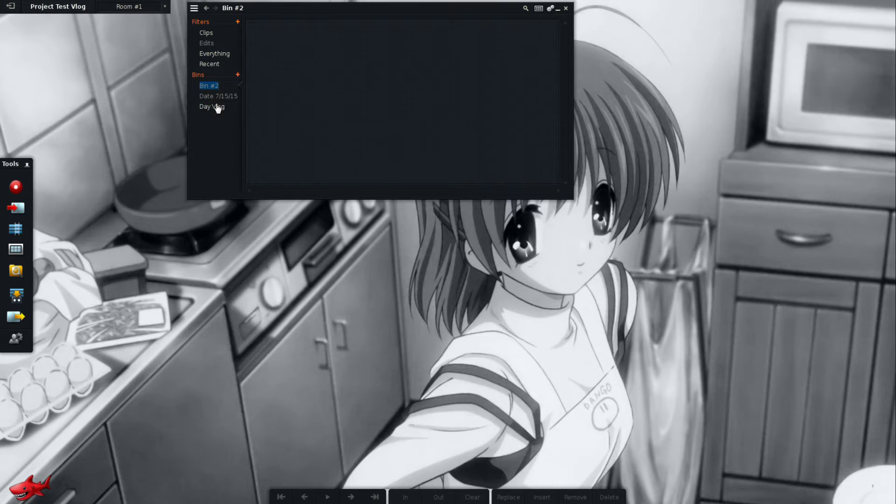
{"action": "key", "text": "BackSpace"}
{"action": "type", "text": "In & out"}
{"action": "key", "text": "Return"}
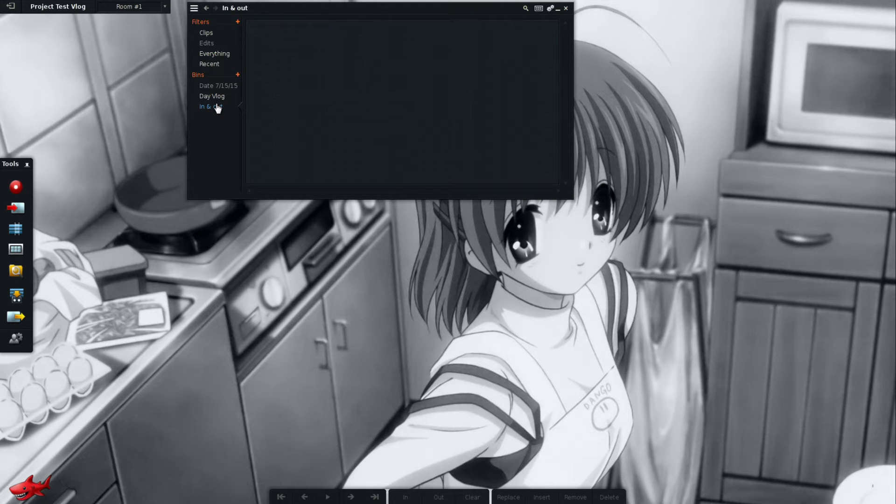
- Import the Minecraft intro clip from the Intros folder and move it into the In & out bin
{"action": "left_click", "coordinate": [16, 209]}
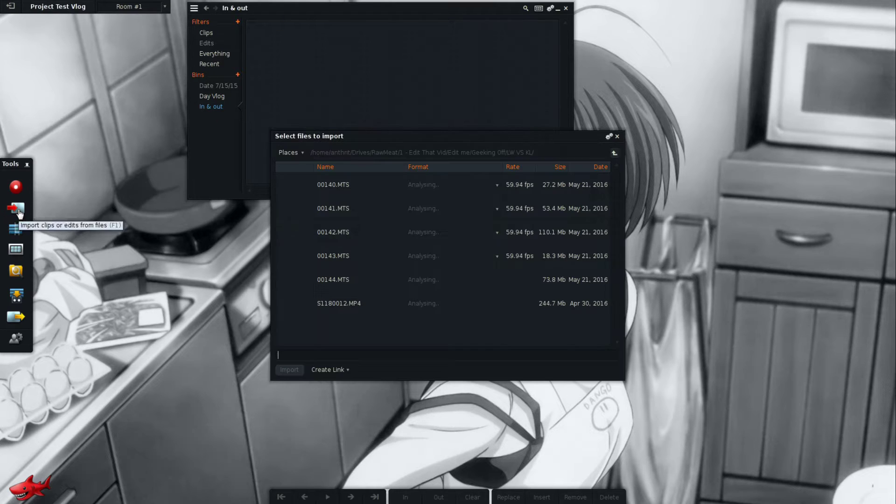
{"action": "left_click", "coordinate": [615, 154]}
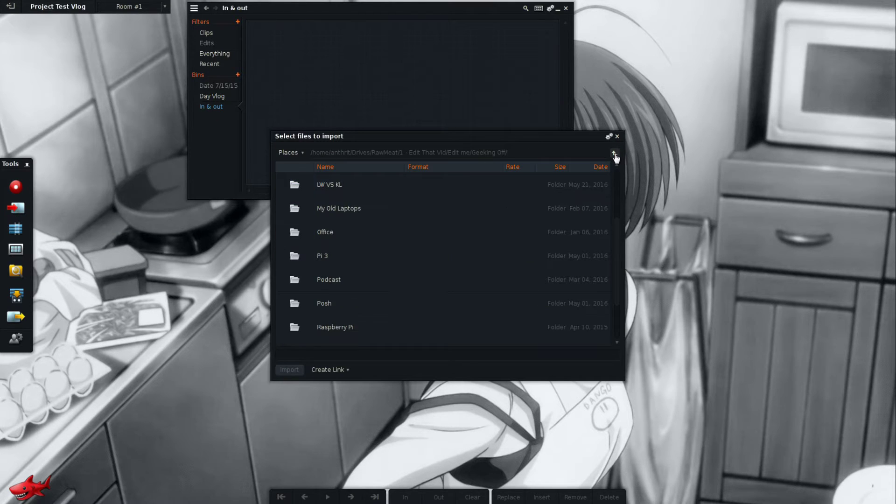
{"action": "left_click", "coordinate": [614, 154]}
{"action": "left_click", "coordinate": [614, 154]}
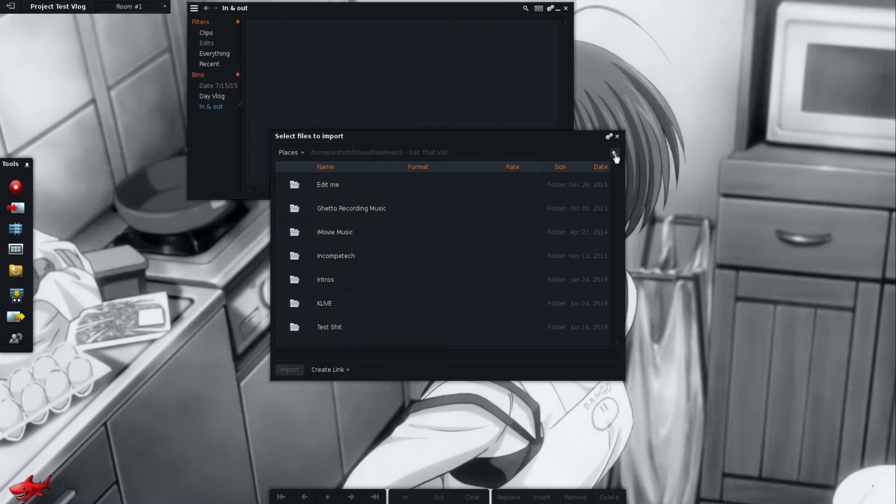
{"action": "double_click", "coordinate": [343, 277]}
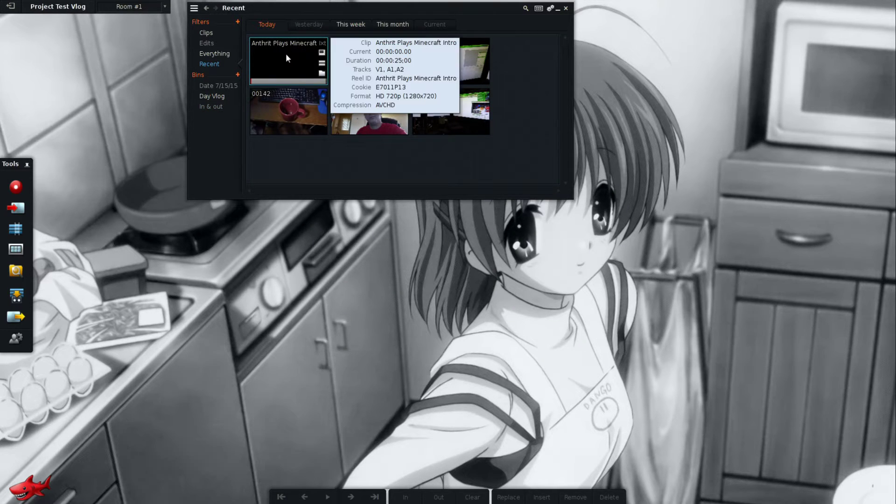
{"action": "left_click_drag", "start_coordinate": [286, 53], "coordinate": [218, 106]}
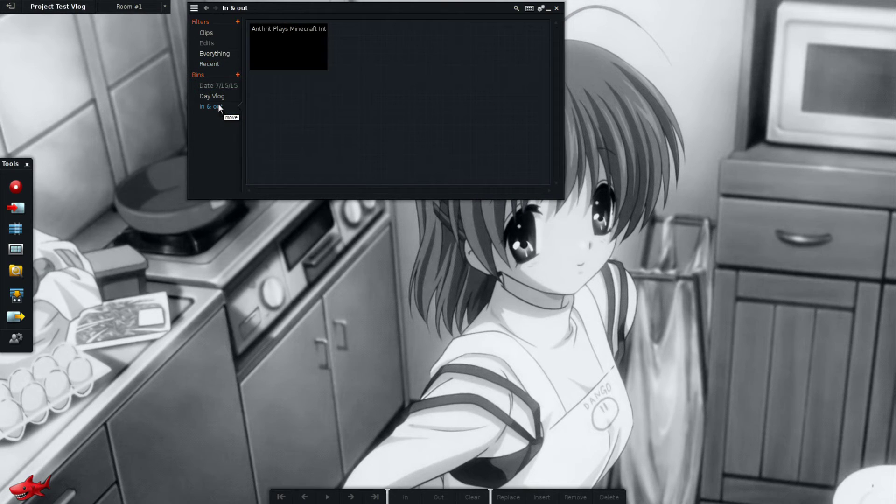
- Open the Minecraft intro clip in a viewer, play and pause it, and close the viewer
{"action": "double_click", "coordinate": [282, 46]}
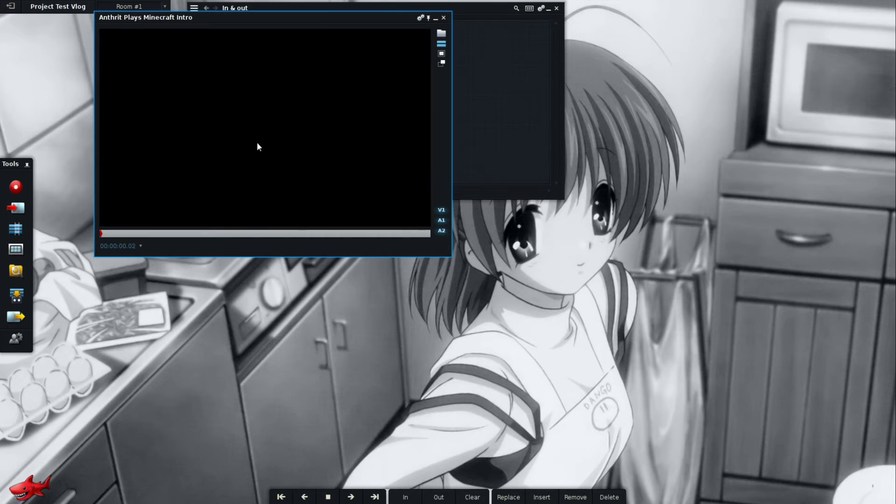
{"action": "key", "text": "space"}
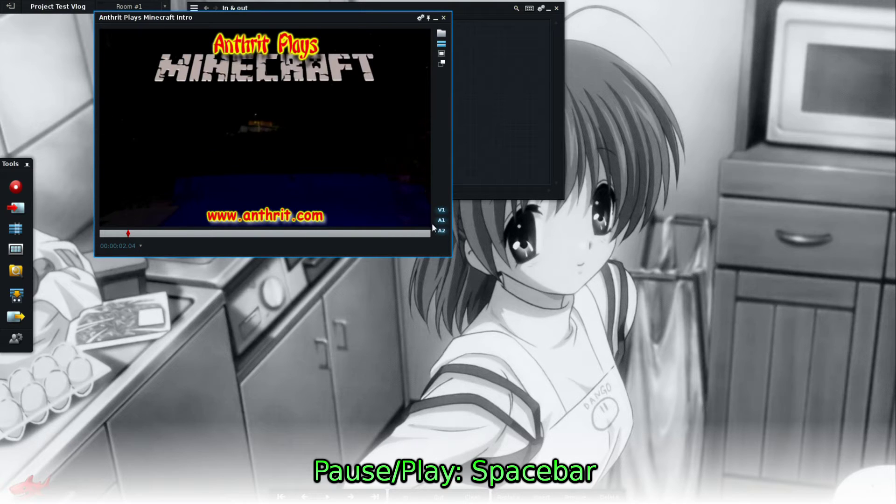
{"action": "key", "text": "space"}
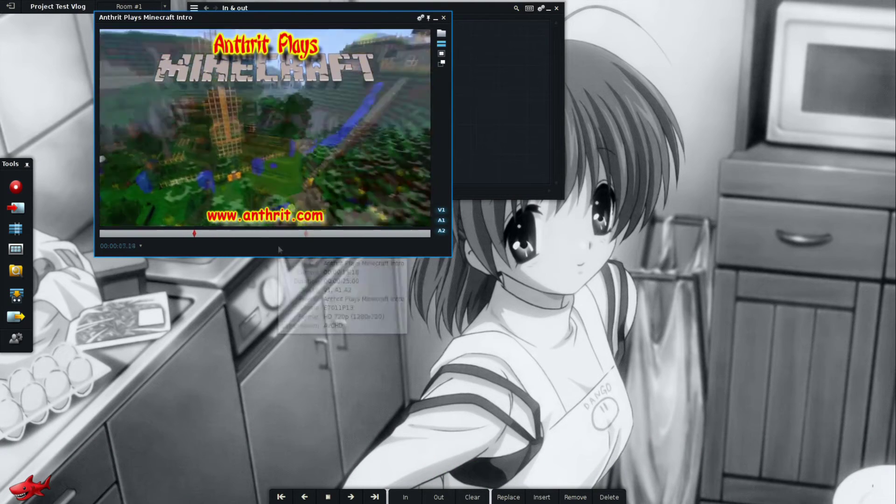
{"action": "left_click", "coordinate": [444, 17]}
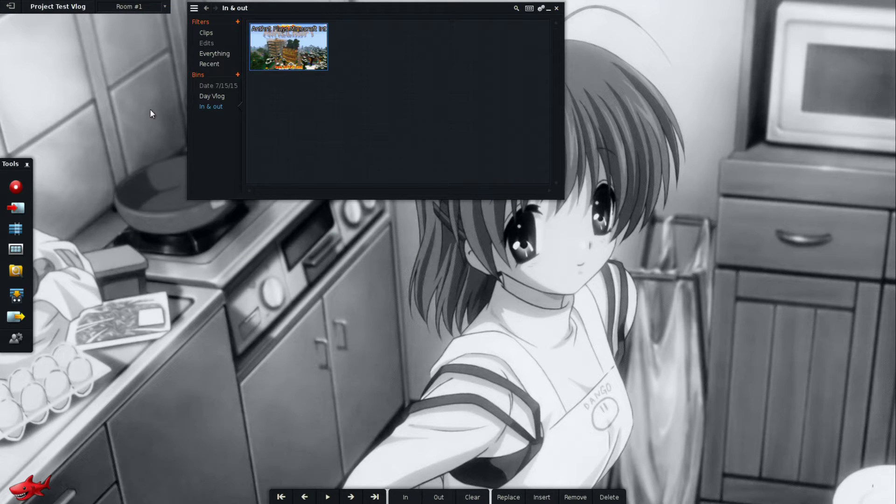
{"action": "left_click", "coordinate": [16, 208]}
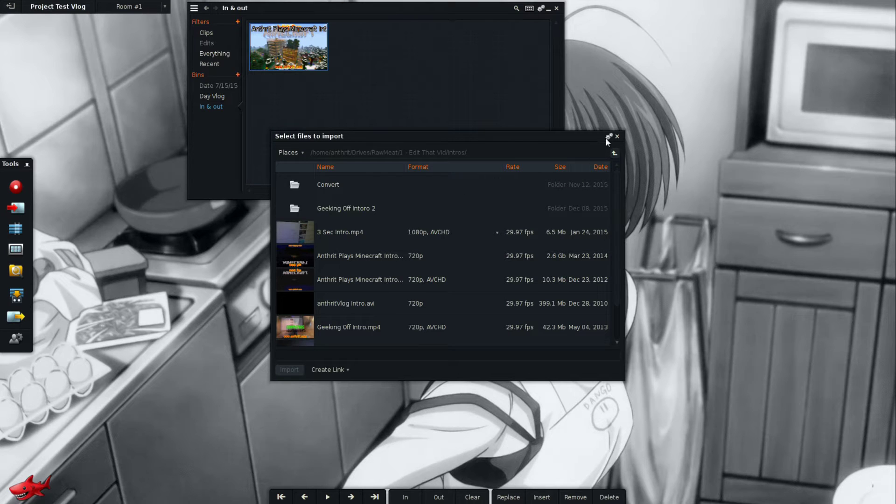
{"action": "left_click", "coordinate": [617, 136]}
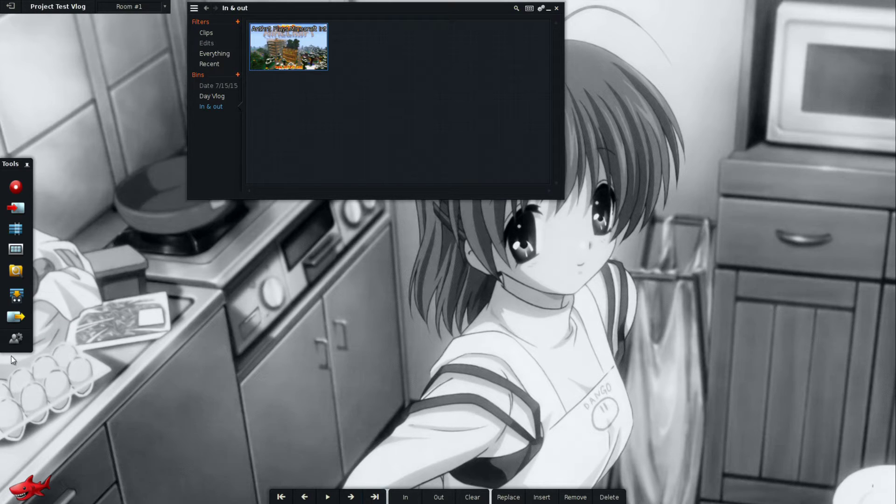
- Set the playback controls to None in the editor preferences
{"action": "left_click", "coordinate": [16, 339]}
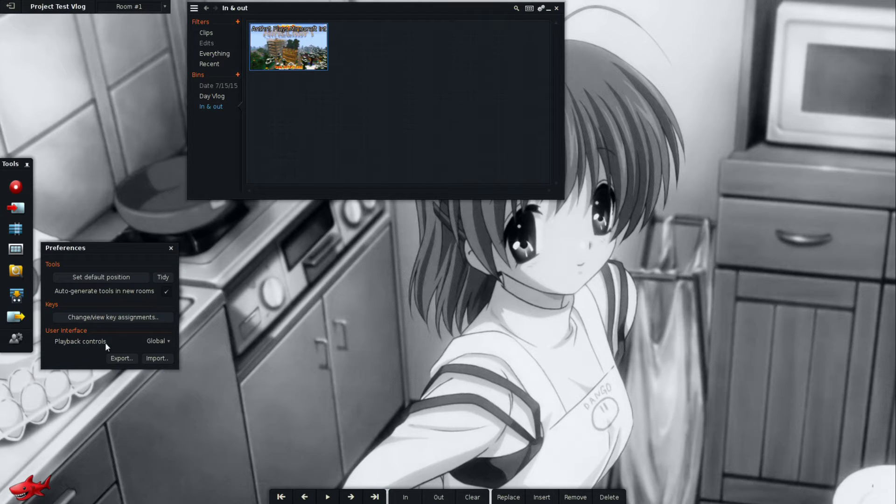
{"action": "left_click", "coordinate": [149, 341]}
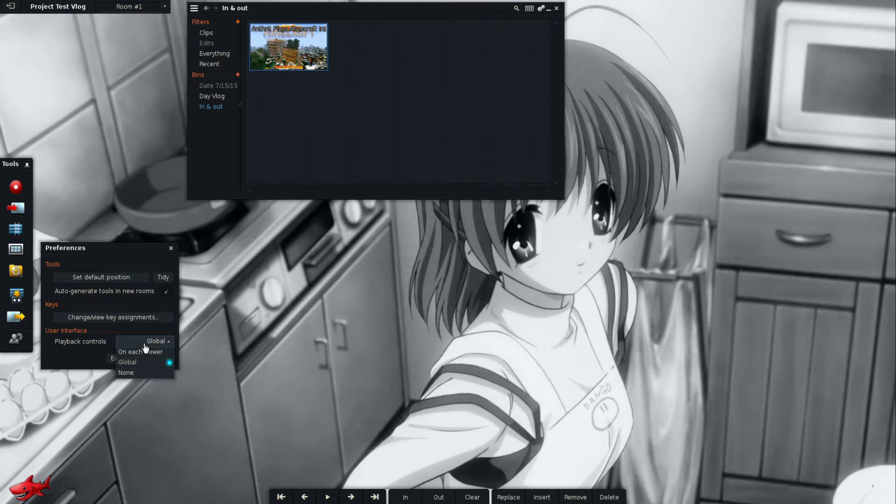
{"action": "left_click", "coordinate": [126, 372]}
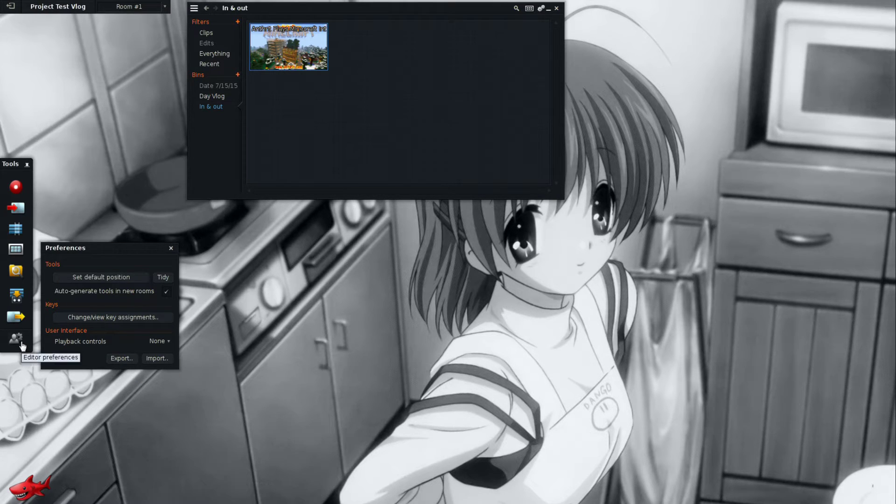
- Set the playback controls preference to Global and close the preferences
{"action": "left_click", "coordinate": [158, 341]}
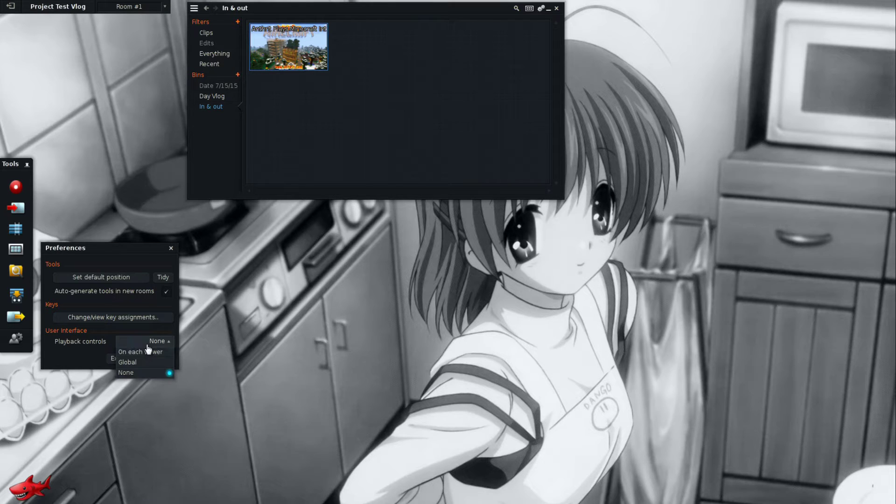
{"action": "left_click", "coordinate": [127, 362]}
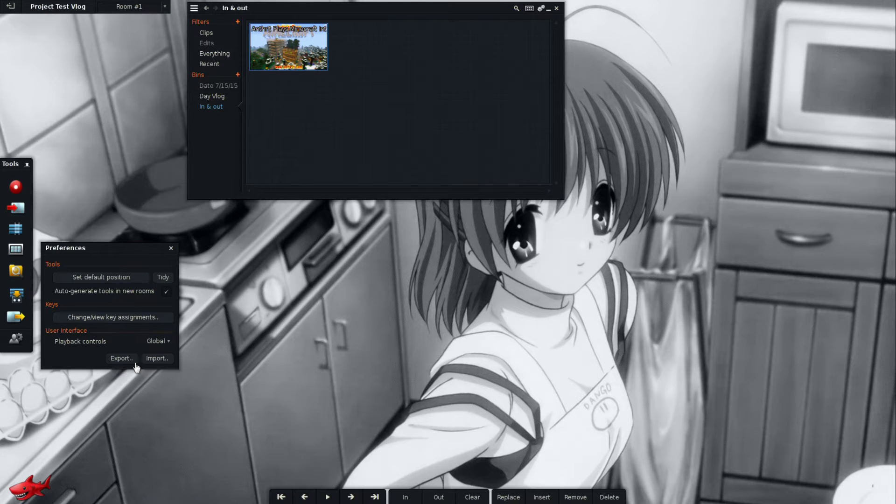
{"action": "left_click", "coordinate": [146, 345]}
{"action": "left_click", "coordinate": [146, 345]}
{"action": "left_click", "coordinate": [171, 247]}
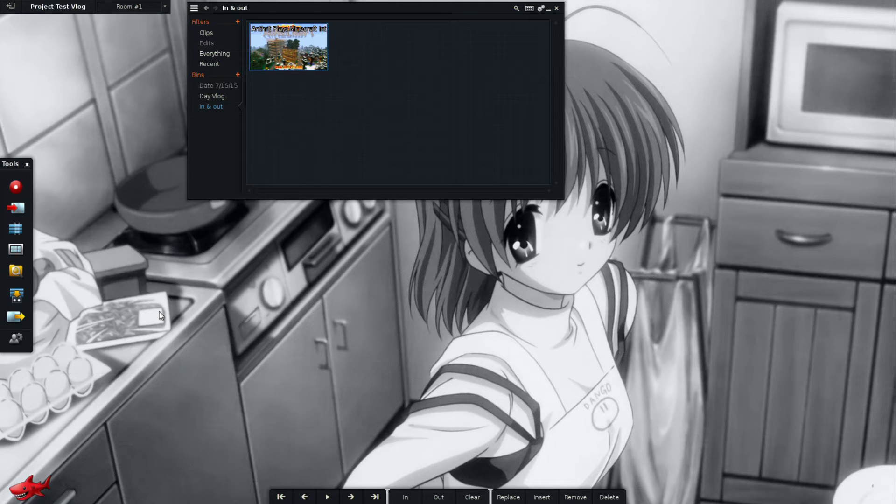
- Create a new edit and open the Minecraft intro clip from the In & out bin in a viewer
{"action": "left_click", "coordinate": [13, 236]}
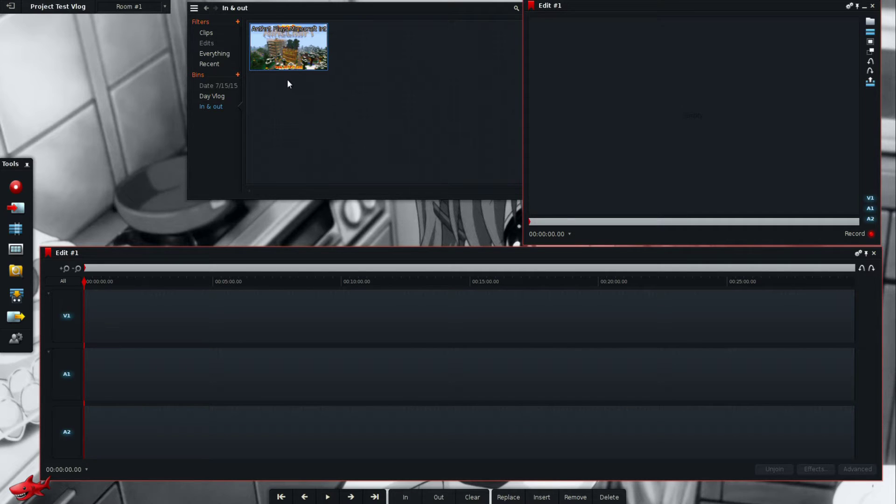
{"action": "mouse_move", "coordinate": [279, 66]}
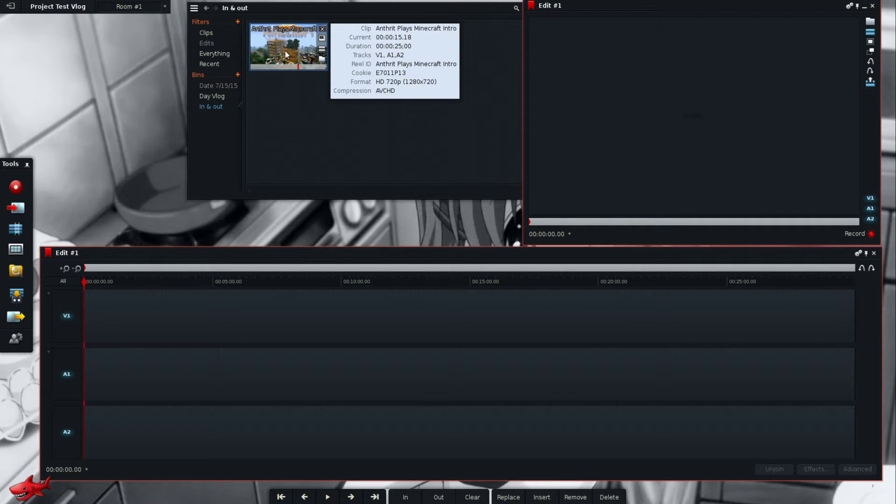
{"action": "double_click", "coordinate": [282, 50]}
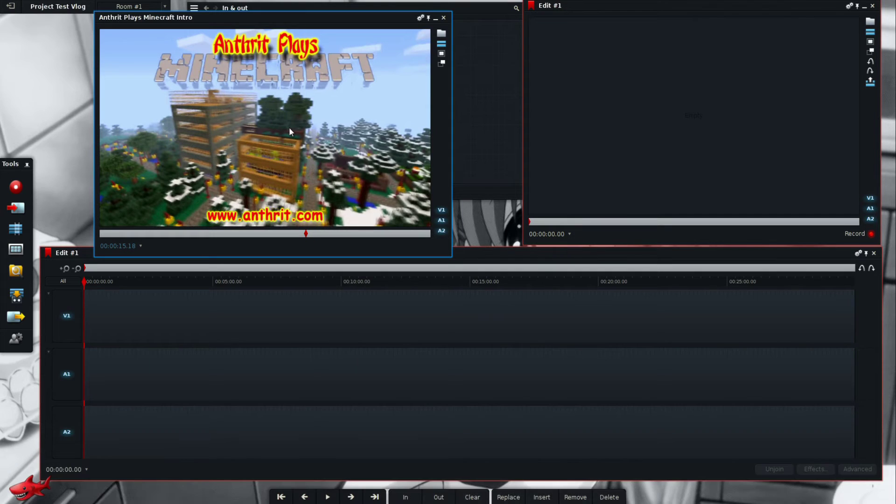
- Mark the full length of the Minecraft intro clip, with the in point at its start and the out point at its end
{"action": "key", "text": "a"}
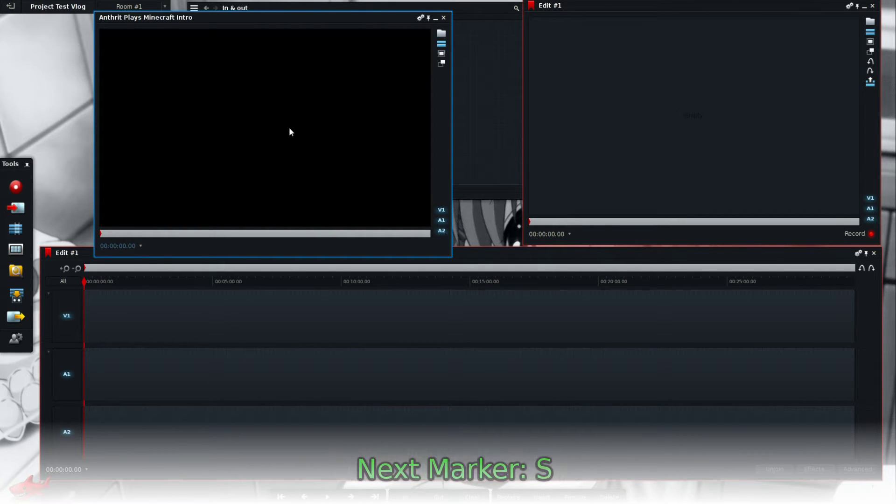
{"action": "key", "text": "s"}
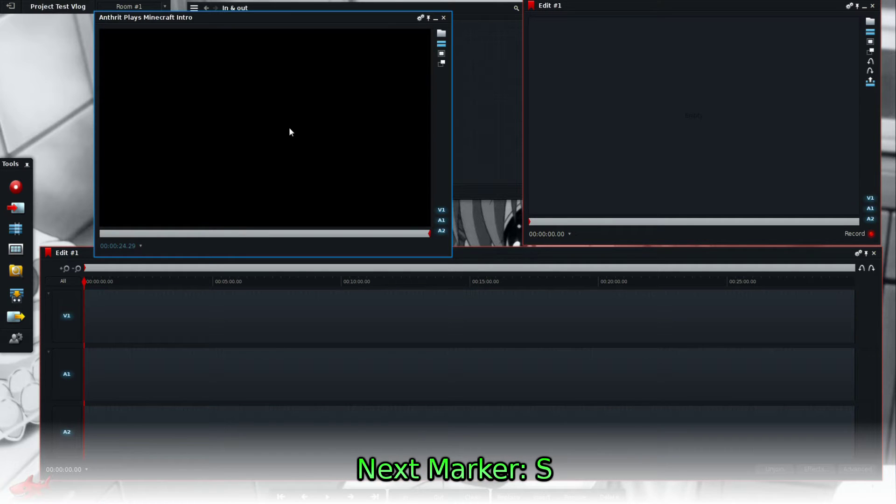
{"action": "key", "text": "Home"}
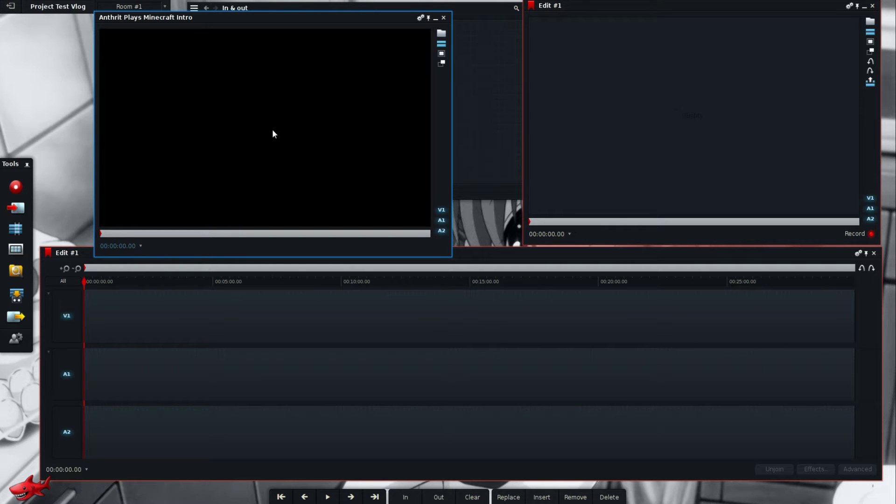
{"action": "key", "text": "i"}
{"action": "key", "text": "End"}
{"action": "key", "text": "o"}
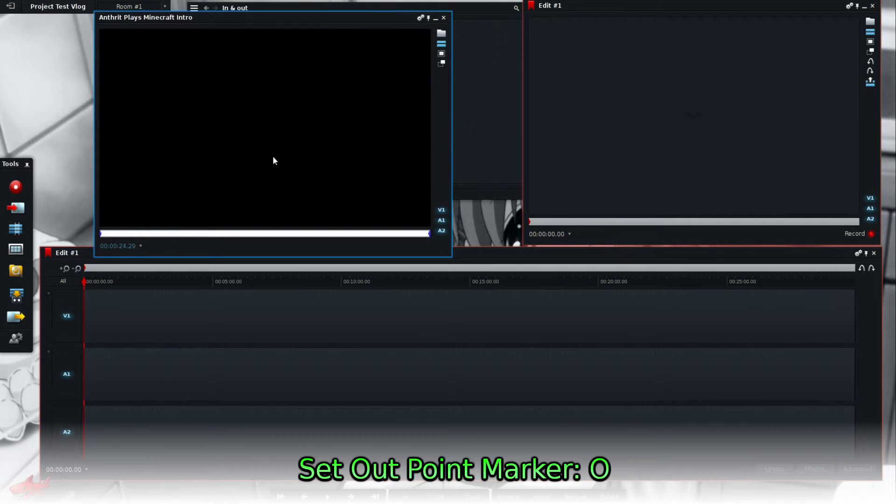
- Insert the marked Minecraft intro clip at the start of the empty edit timeline
{"action": "key", "text": "v"}
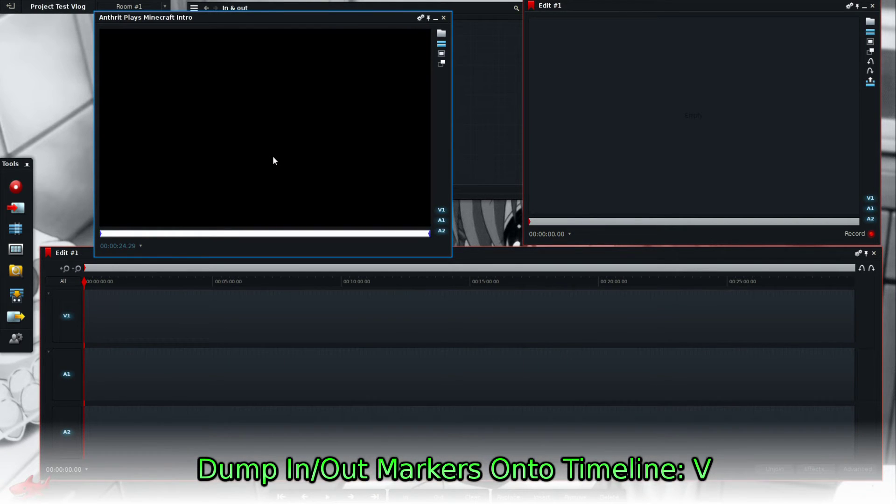
{"action": "key", "text": "v"}
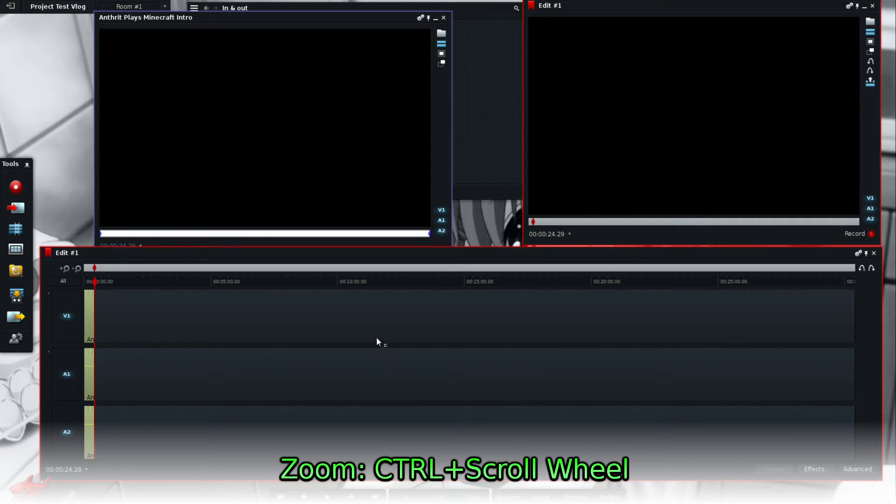
{"action": "scroll", "coordinate": [371, 332], "scroll_direction": "up", "scroll_amount": 5}
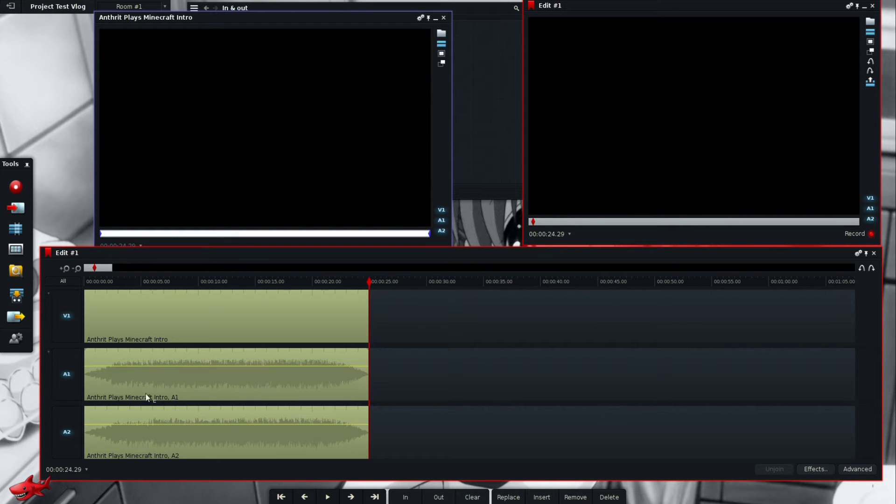
- Group the audio tracks A1 and A2 of the edit
{"action": "right_click", "coordinate": [70, 391]}
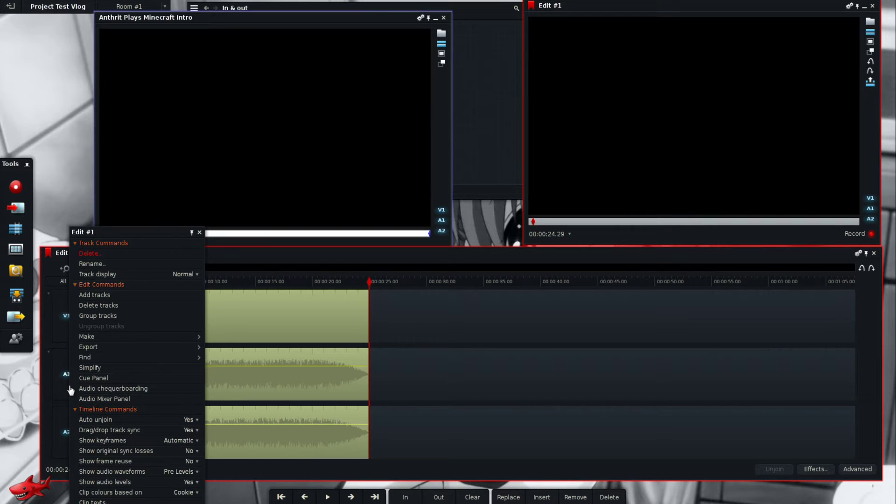
{"action": "left_click", "coordinate": [105, 321]}
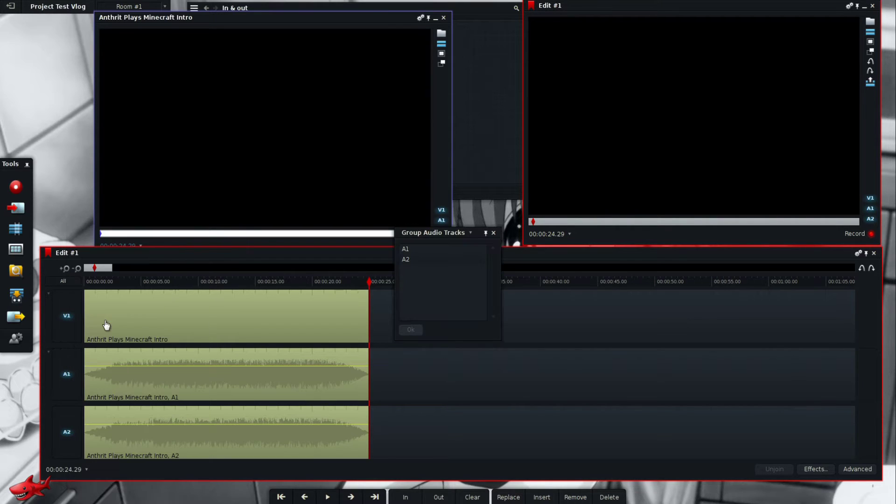
{"action": "left_click", "coordinate": [414, 249]}
{"action": "left_click", "coordinate": [414, 261]}
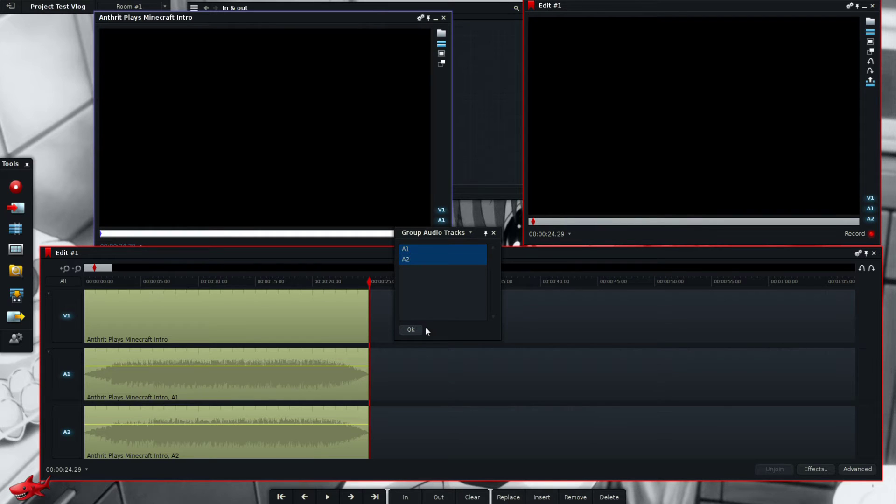
{"action": "left_click", "coordinate": [411, 330]}
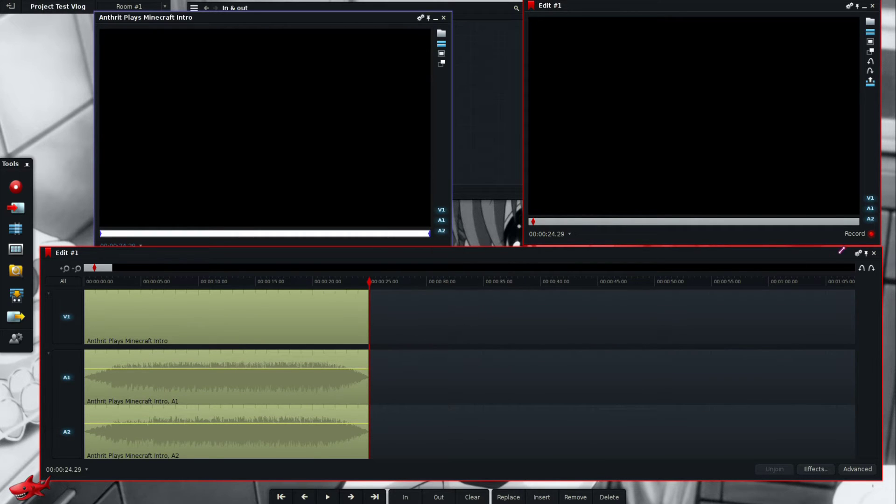
- Show the edit's audio mixer and pan track A1 fully left and track A2 fully right
{"action": "left_click", "coordinate": [858, 254]}
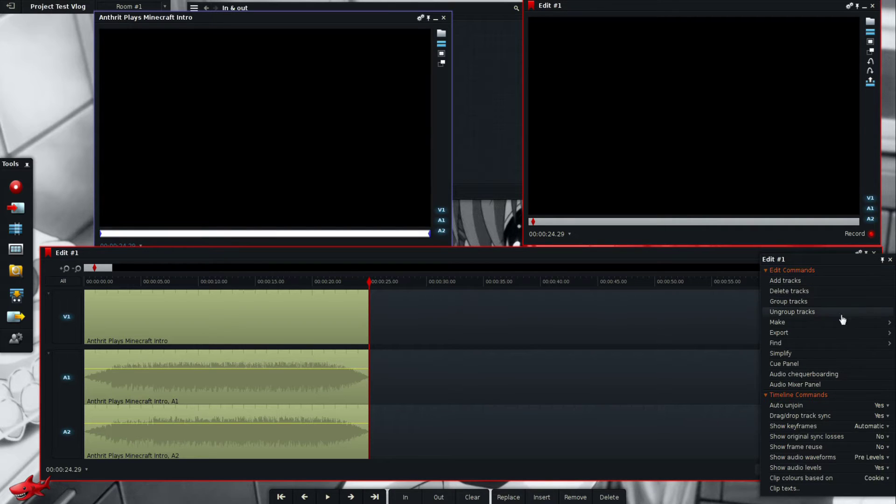
{"action": "left_click", "coordinate": [823, 387]}
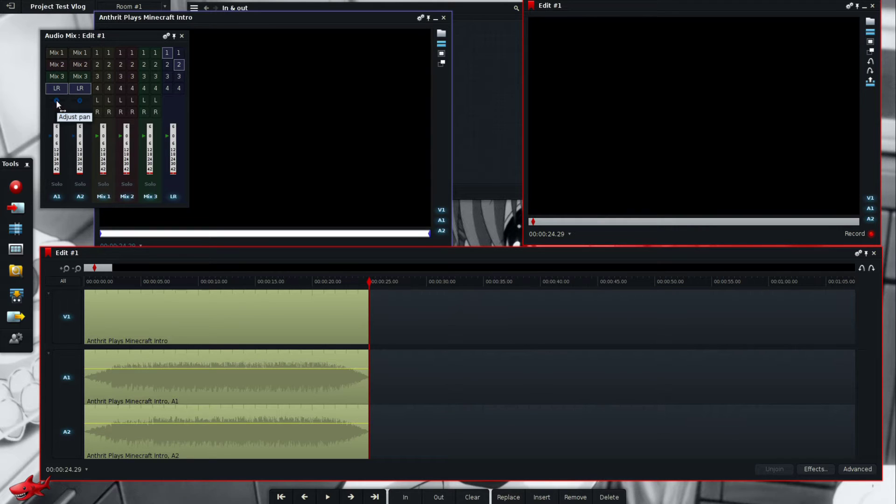
{"action": "left_click_drag", "start_coordinate": [57, 100], "coordinate": [99, 98]}
- Play part of the edit to check the audio, stop it, and return the playhead to the end of the intro clip
{"action": "left_click", "coordinate": [122, 280]}
{"action": "key", "text": "space"}
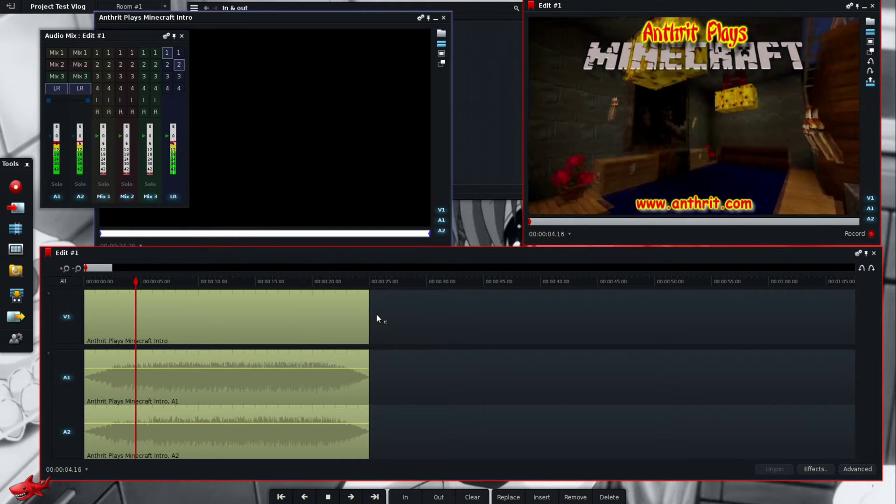
{"action": "key", "text": "space"}
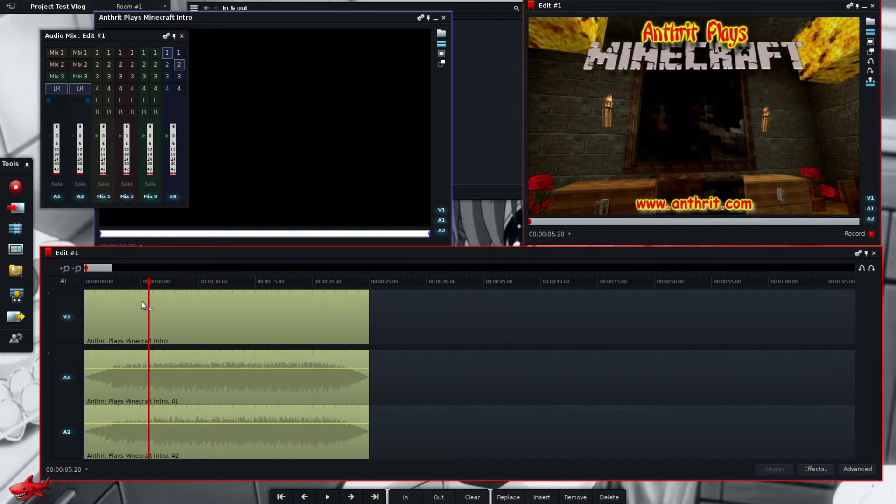
{"action": "key", "text": "Home"}
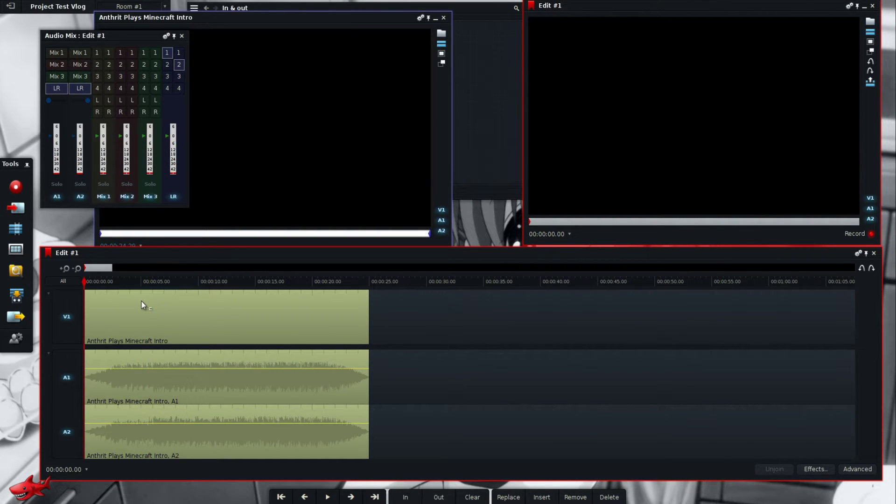
{"action": "key", "text": "End"}
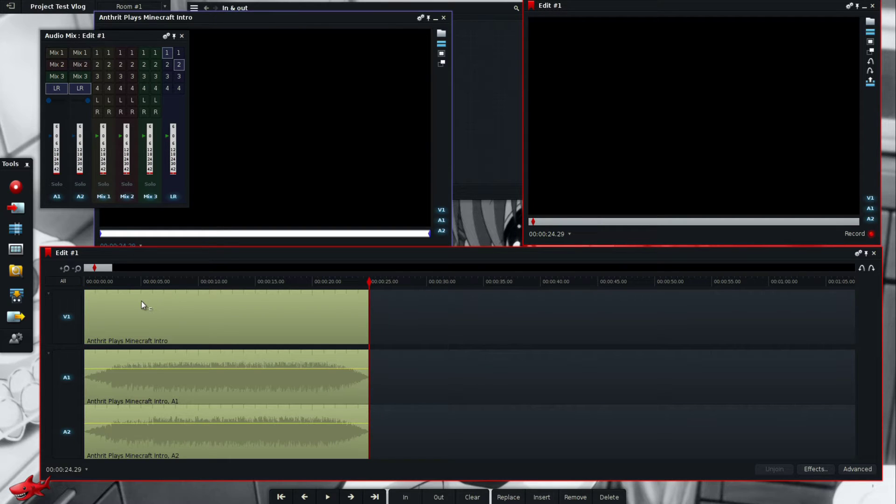
{"action": "key", "text": "Home"}
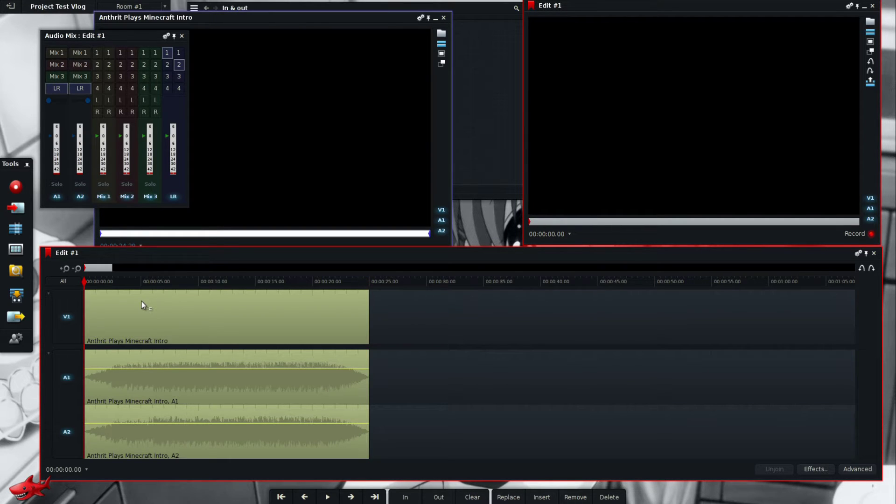
{"action": "key", "text": "End"}
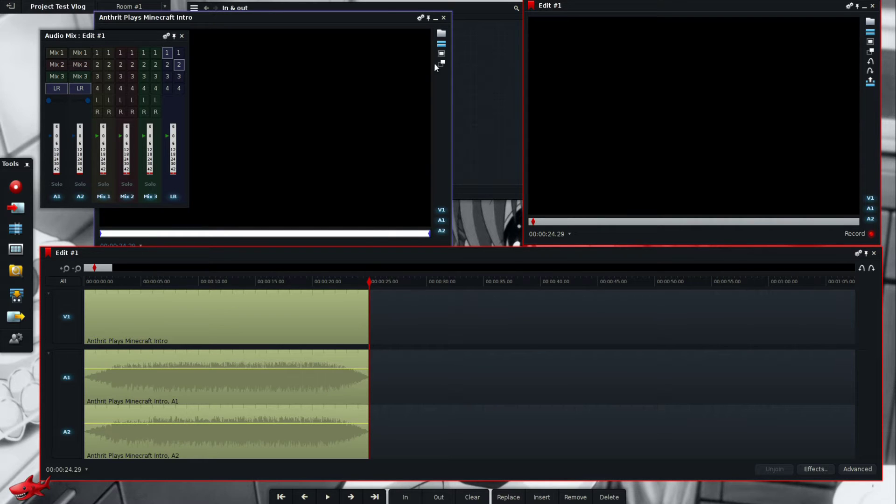
- Close the Minecraft intro viewer and open clip 00140 from the Day Vlog bin in a viewer
{"action": "left_click", "coordinate": [443, 17]}
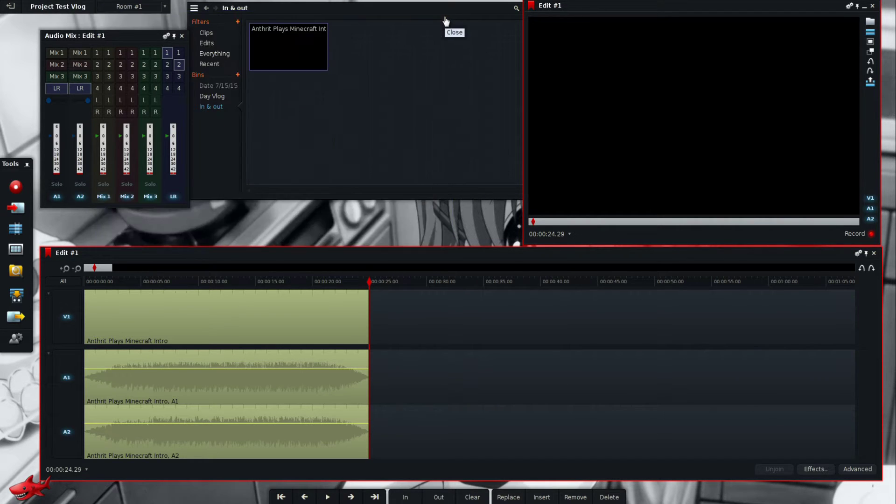
{"action": "left_click", "coordinate": [218, 87]}
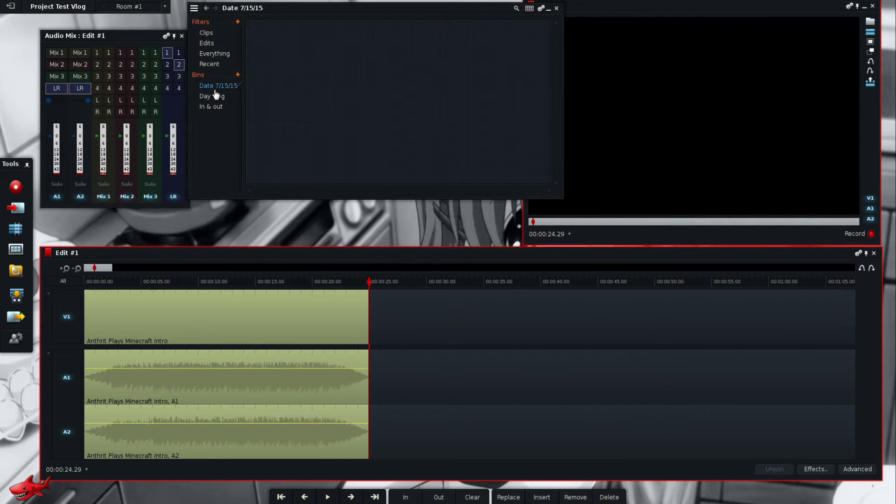
{"action": "left_click", "coordinate": [213, 97]}
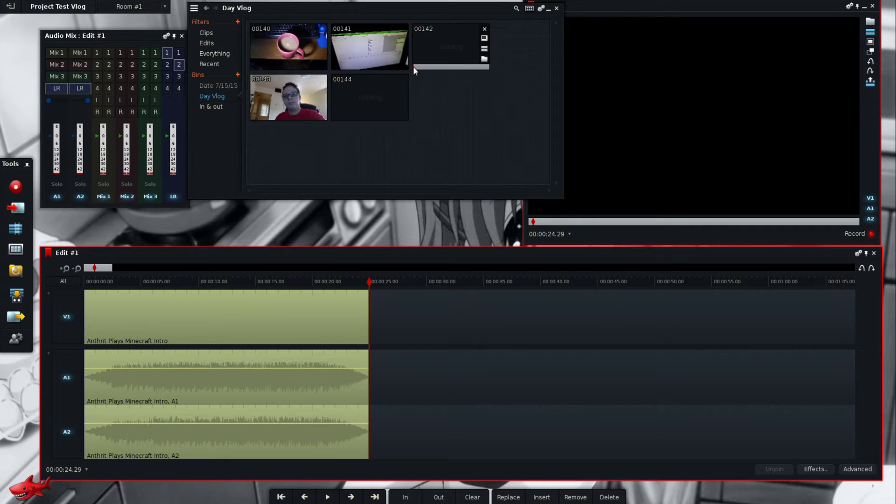
{"action": "mouse_move", "coordinate": [288, 48]}
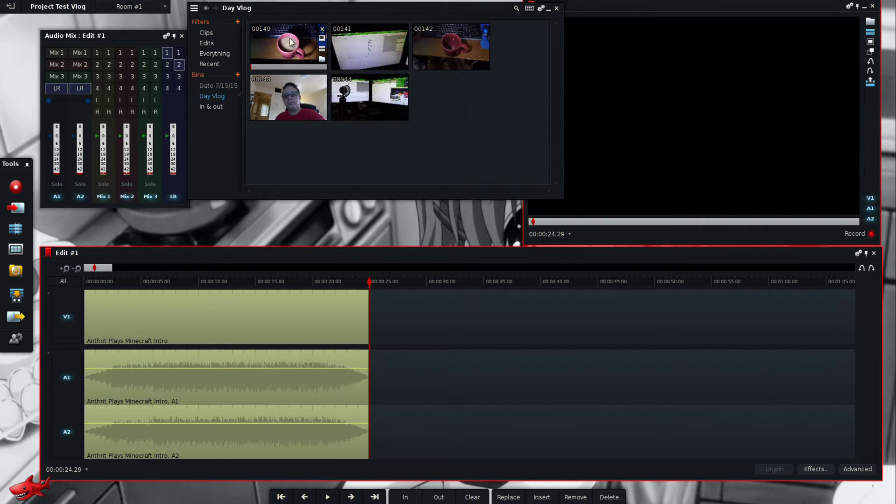
{"action": "double_click", "coordinate": [286, 47]}
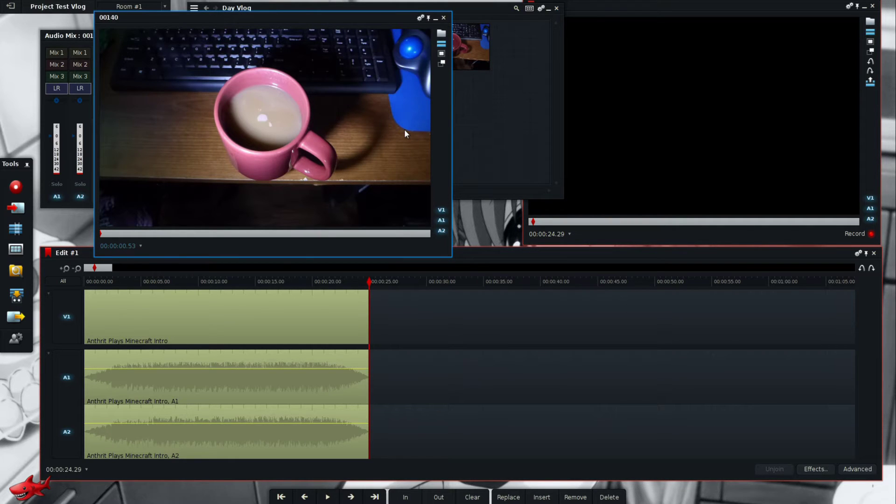
{"action": "left_click", "coordinate": [384, 135]}
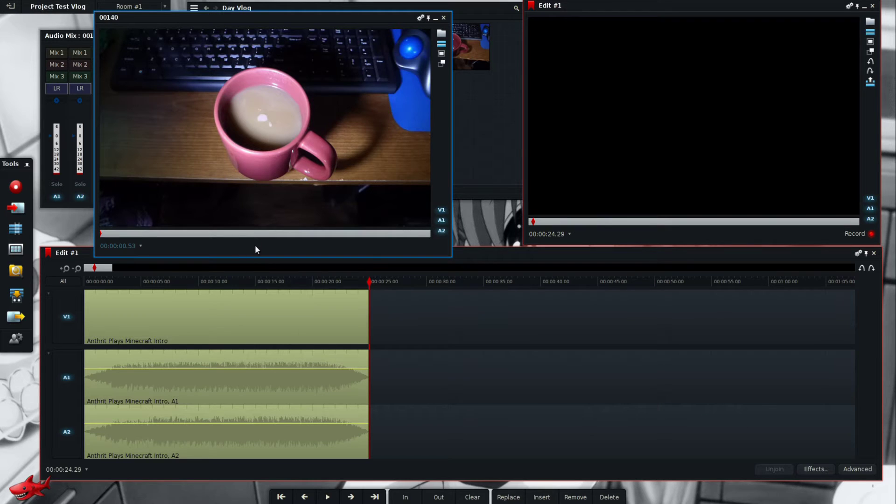
- Play through the start of clip 00140 and set its in point at 00:00:03.10
{"action": "key", "text": "space"}
{"action": "key", "text": "space"}
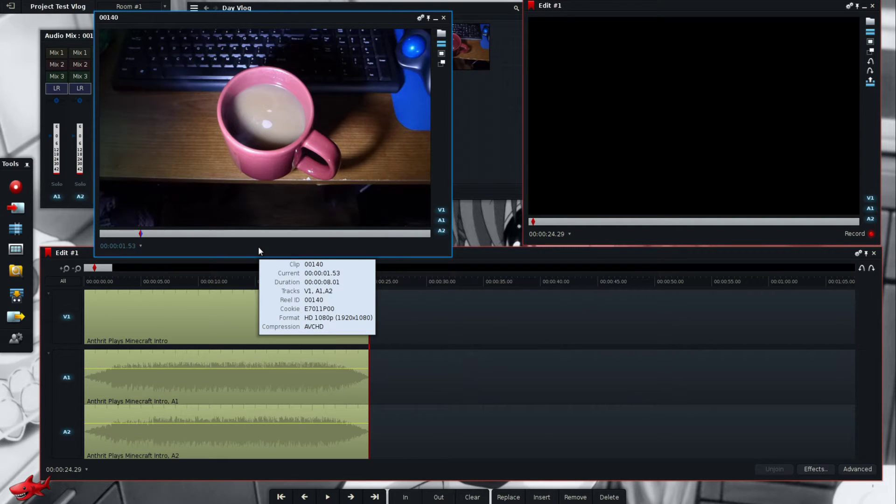
{"action": "key", "text": "space"}
{"action": "key", "text": "space"}
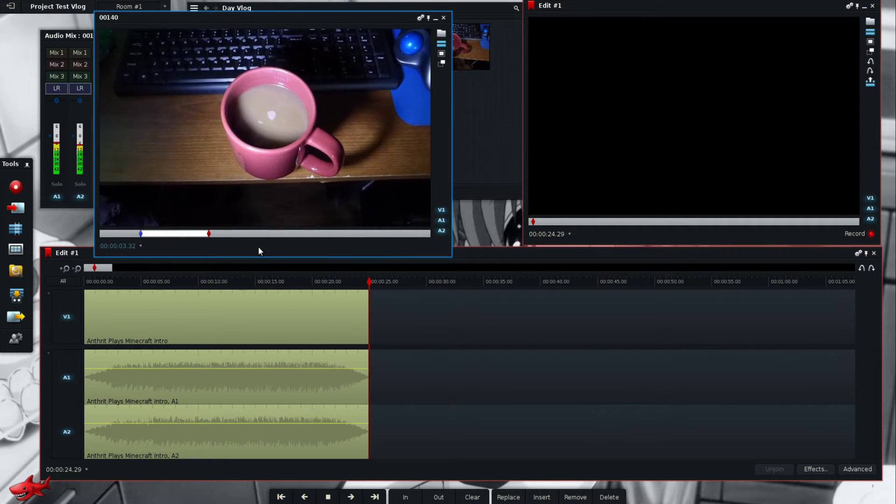
{"action": "left_click", "coordinate": [195, 235]}
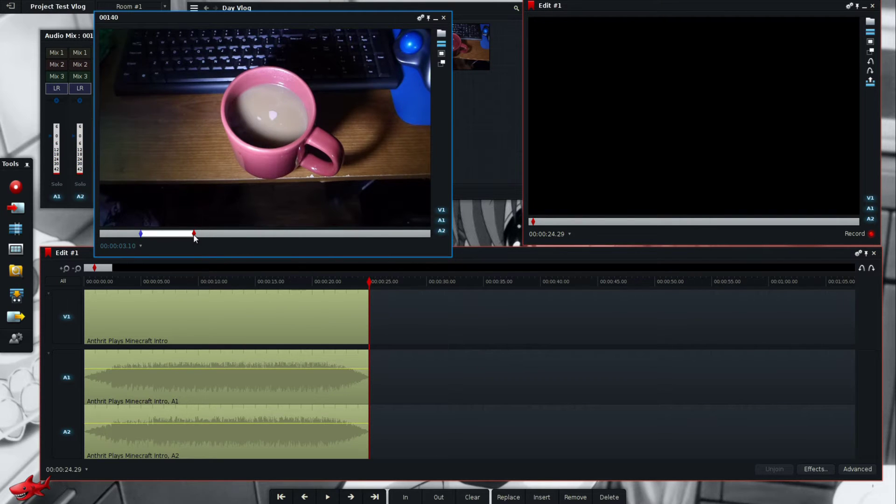
{"action": "key", "text": "i"}
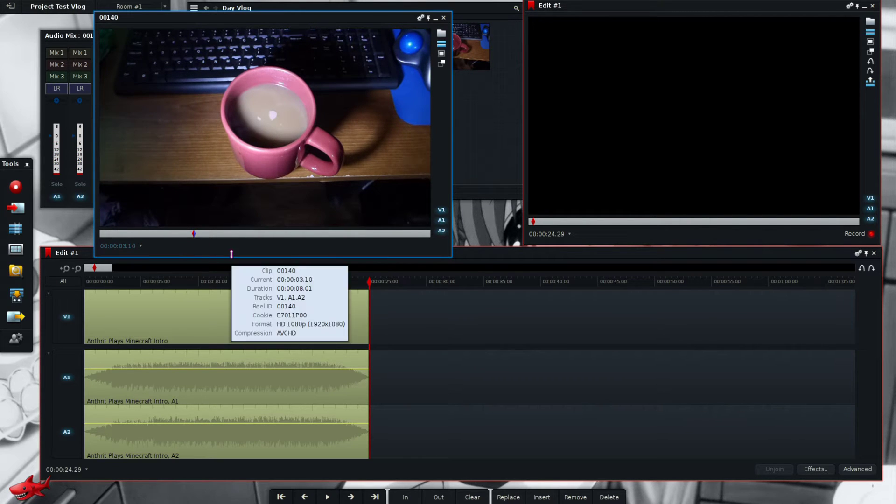
- Play on through clip 00140, set its out point at 00:00:08.26, and insert it onto the edit after the intro clip
{"action": "key", "text": "space"}
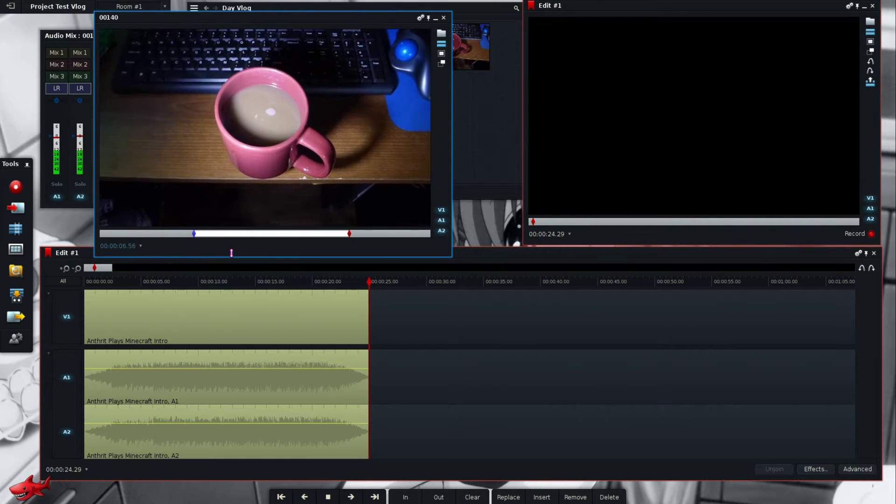
{"action": "key", "text": "o"}
{"action": "key", "text": "space"}
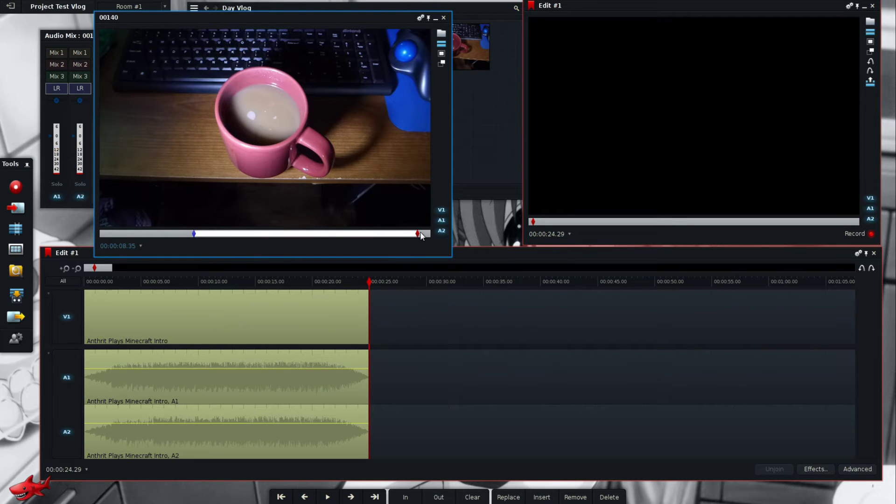
{"action": "left_click_drag", "start_coordinate": [419, 235], "coordinate": [412, 235]}
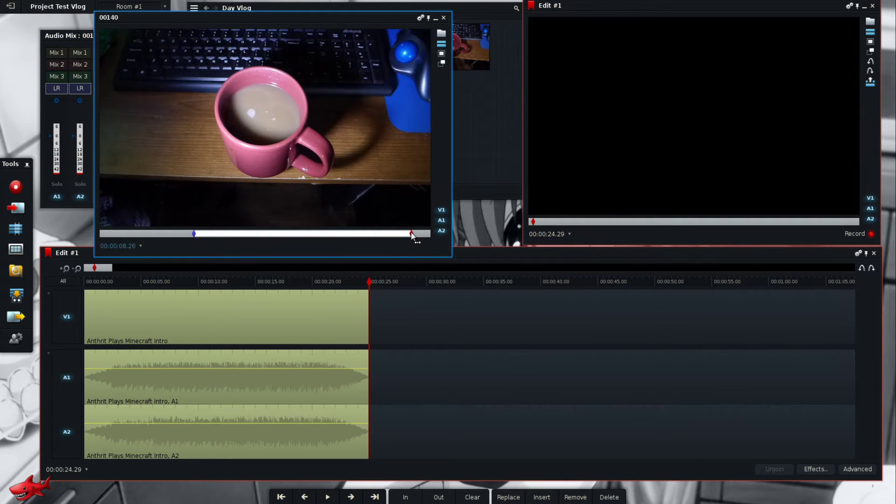
{"action": "key", "text": "space"}
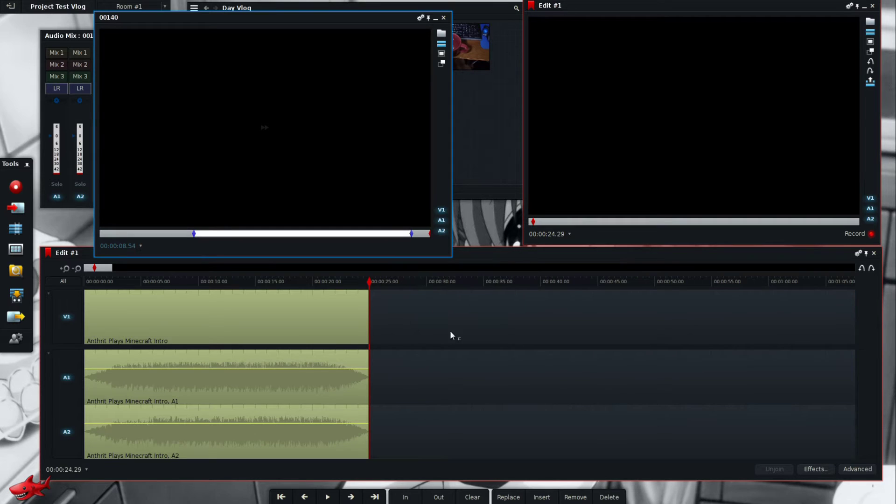
{"action": "key", "text": "v"}
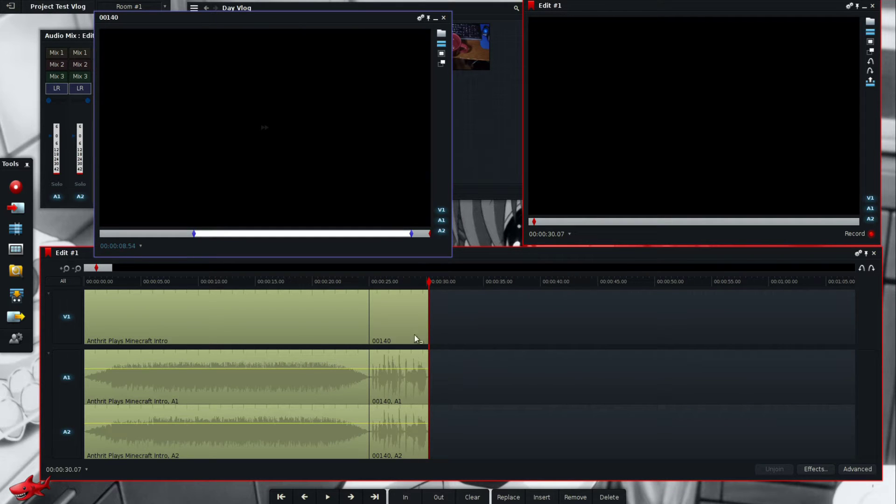
- Play part of the inserted clip 00140 in the edit to check it, stop, and return the playhead to the edit's end
{"action": "left_click", "coordinate": [389, 320]}
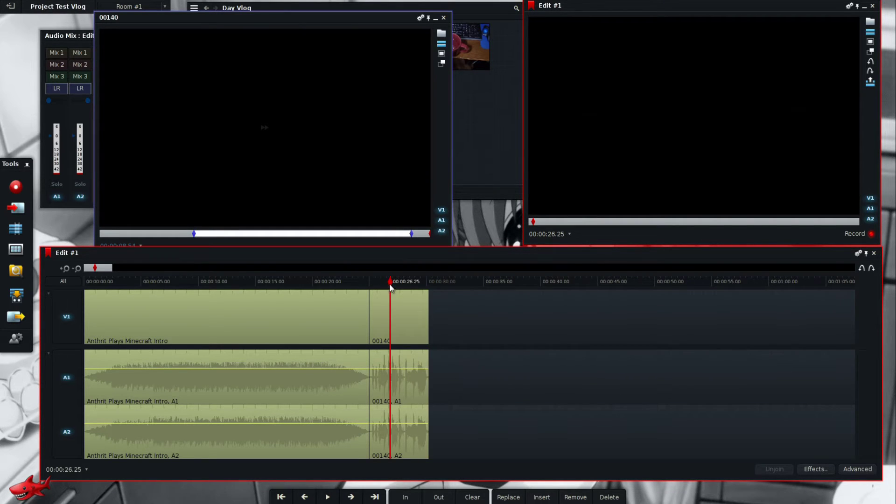
{"action": "key", "text": "space"}
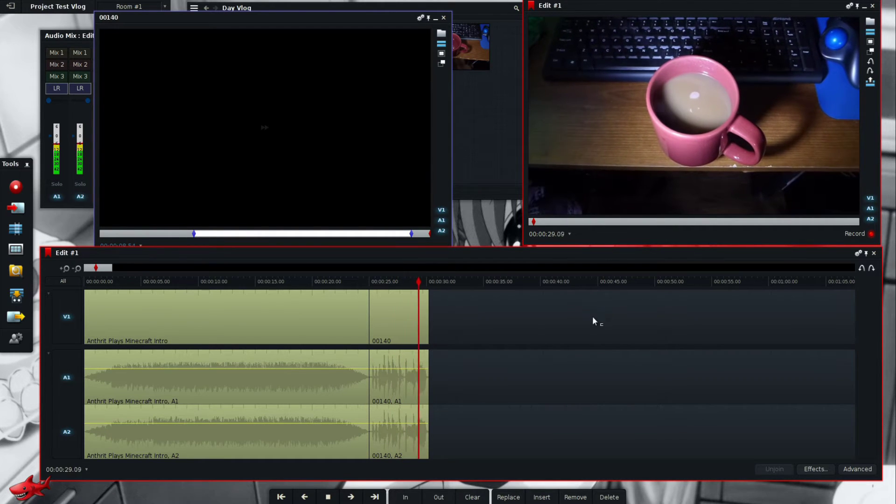
{"action": "key", "text": "space"}
{"action": "key", "text": "End"}
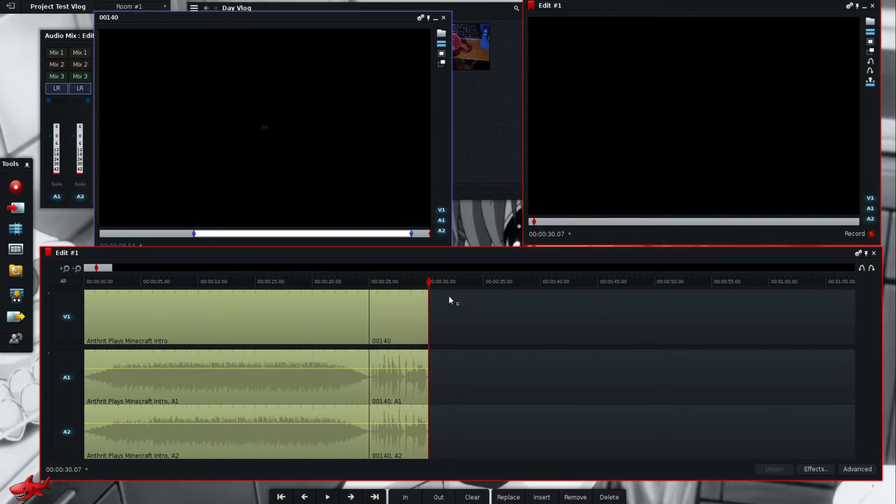
- Open clip 00141 from the Day Vlog bin, play its start, and set its in point at 00:00:03.09
{"action": "left_click", "coordinate": [468, 142]}
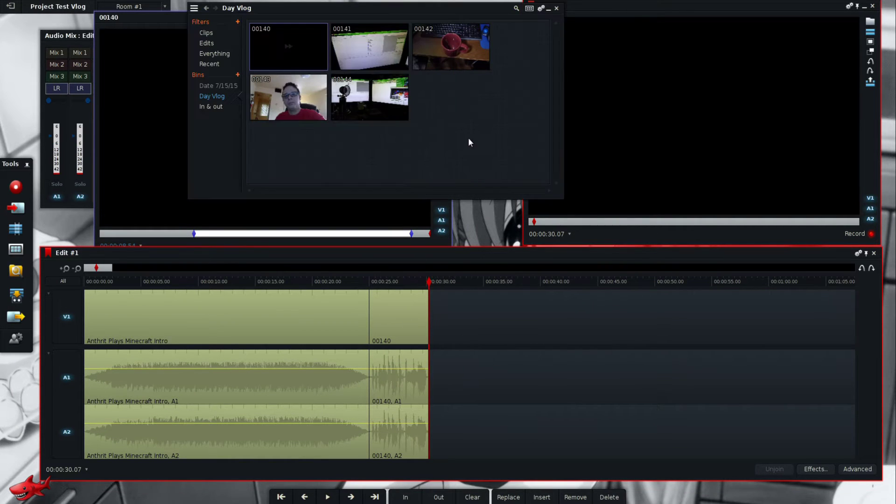
{"action": "double_click", "coordinate": [366, 51]}
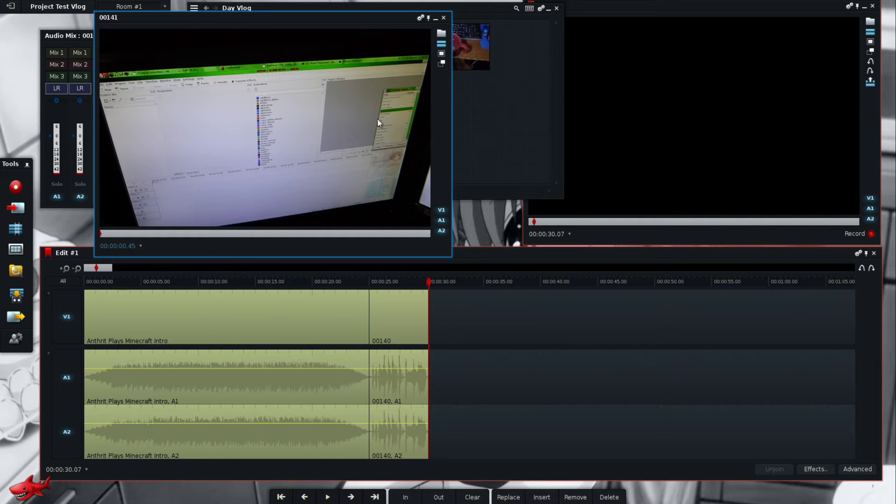
{"action": "key", "text": "space"}
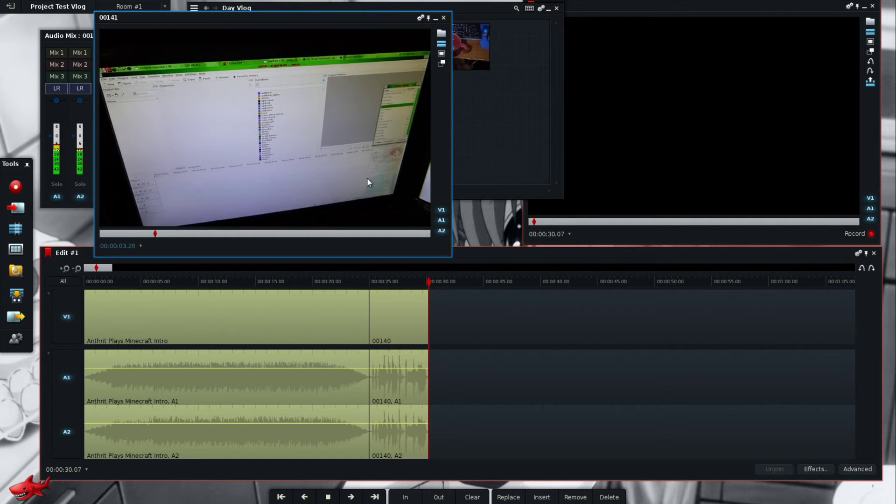
{"action": "key", "text": "space"}
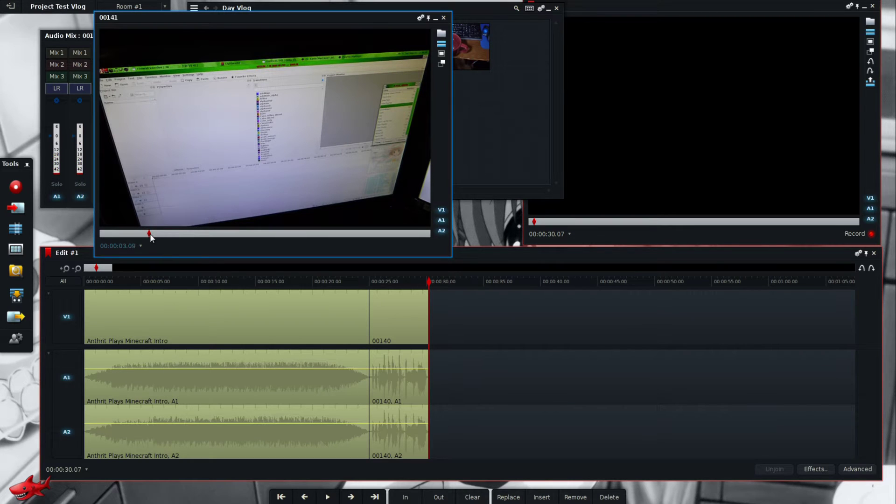
- Set clip 00141's out point at its end, insert it onto the edit after clip 00140, and close its viewer
{"action": "key", "text": "space"}
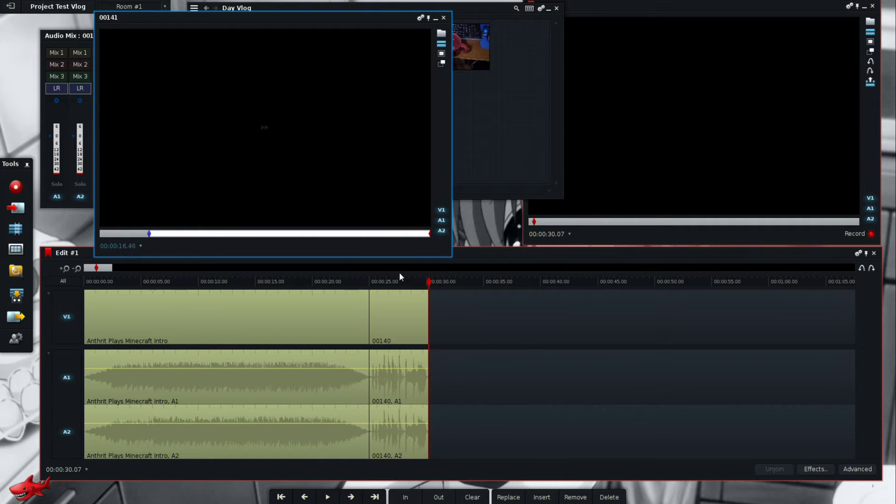
{"action": "mouse_move", "coordinate": [411, 252]}
{"action": "key", "text": "v"}
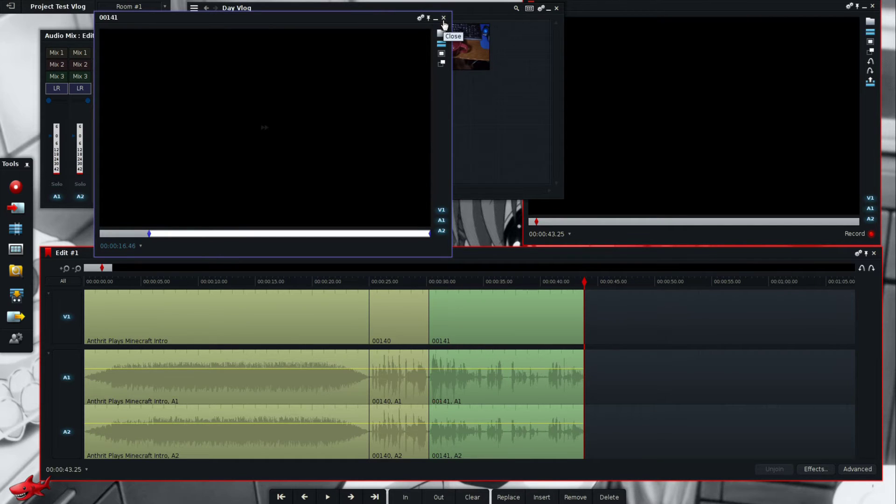
{"action": "left_click", "coordinate": [444, 19]}
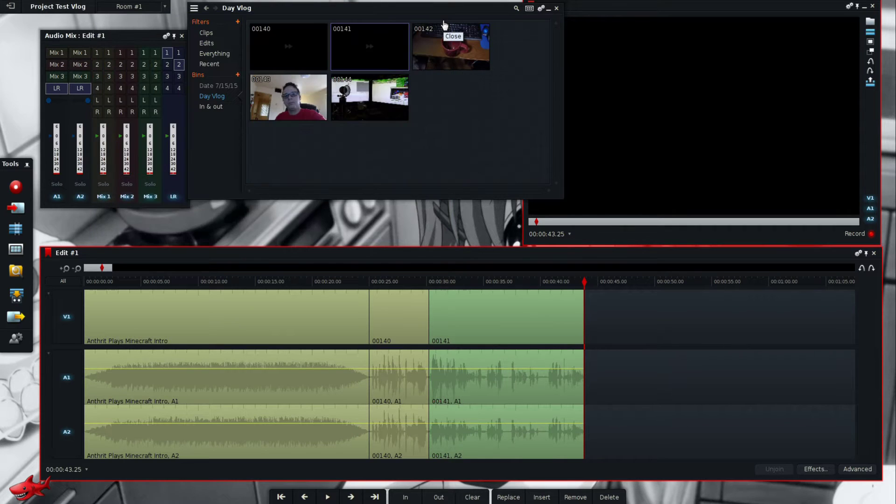
- Open clip 00142 from the Day Vlog bin, play its start, and set its in point at 00:00:01.48
{"action": "double_click", "coordinate": [448, 45]}
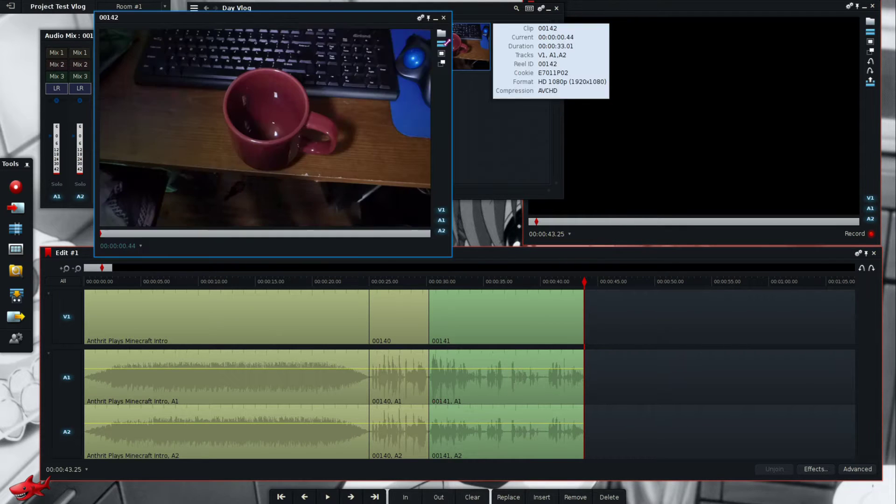
{"action": "key", "text": "space"}
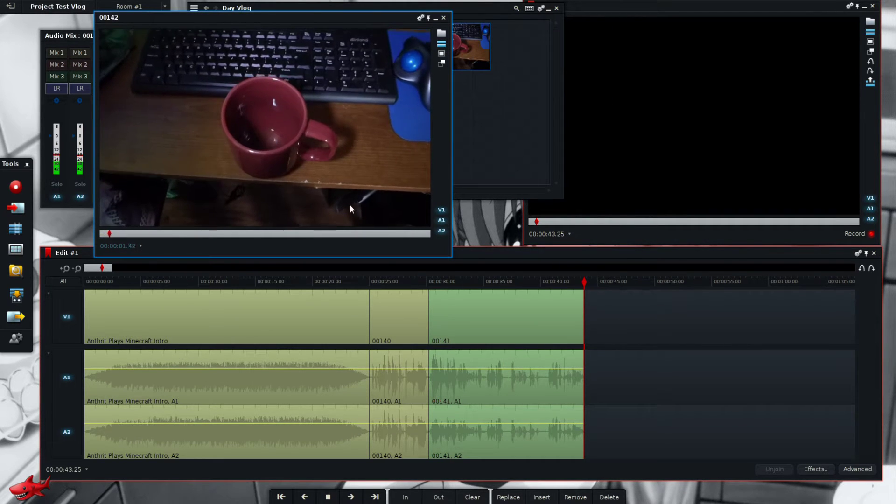
{"action": "key", "text": "space"}
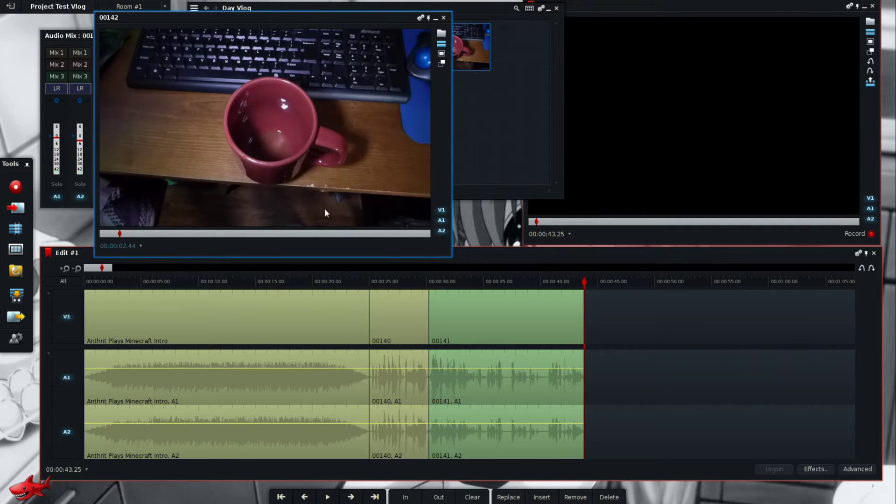
{"action": "left_click", "coordinate": [110, 234]}
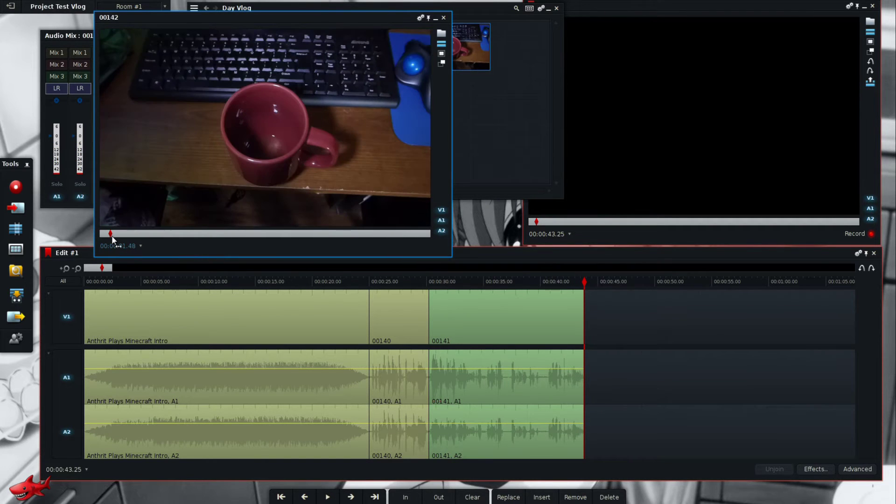
- Play through clip 00142, set its out point at 00:00:31.08, insert it after clip 00141, and close its viewer
{"action": "key", "text": "space"}
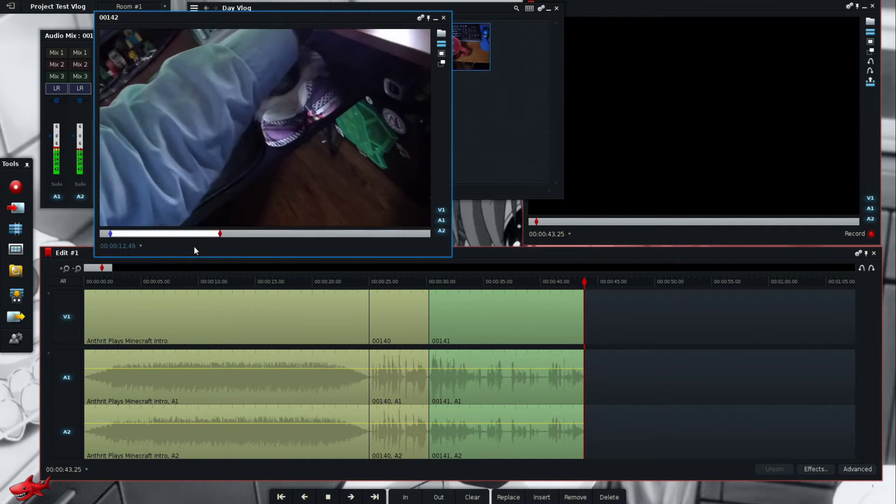
{"action": "key", "text": "space"}
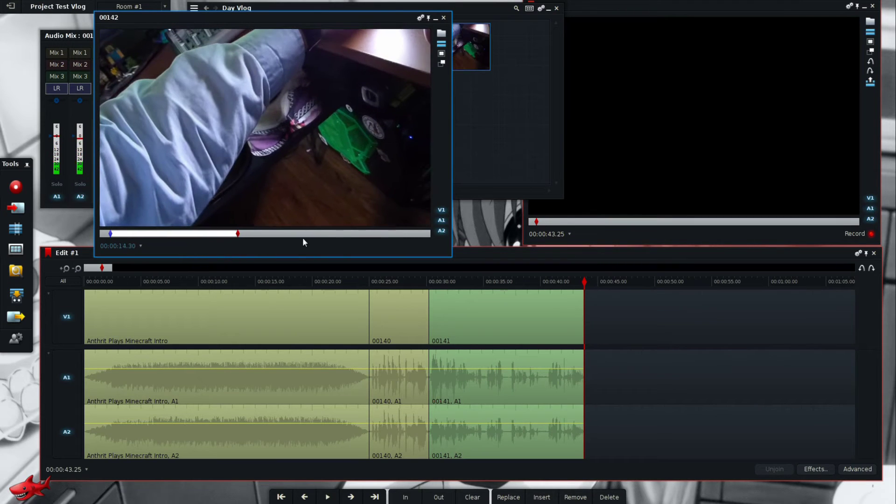
{"action": "left_click", "coordinate": [325, 233]}
{"action": "left_click_drag", "start_coordinate": [336, 236], "coordinate": [340, 236]}
{"action": "key", "text": "space"}
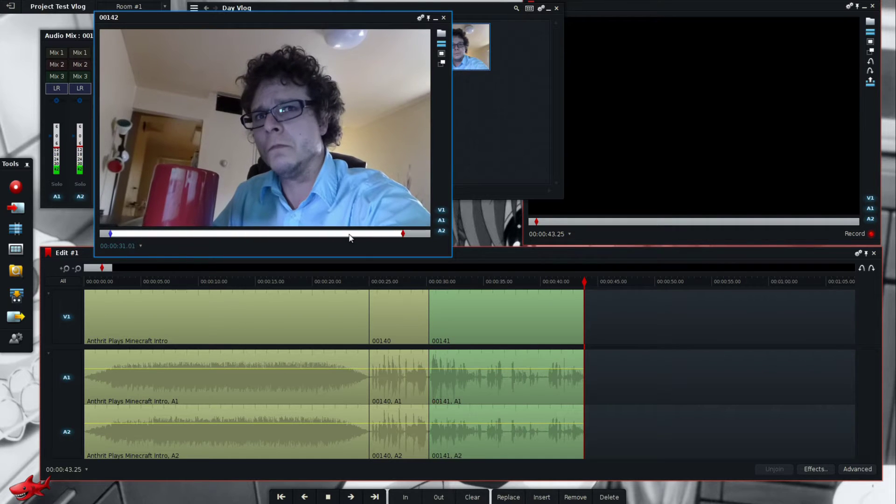
{"action": "key", "text": "space"}
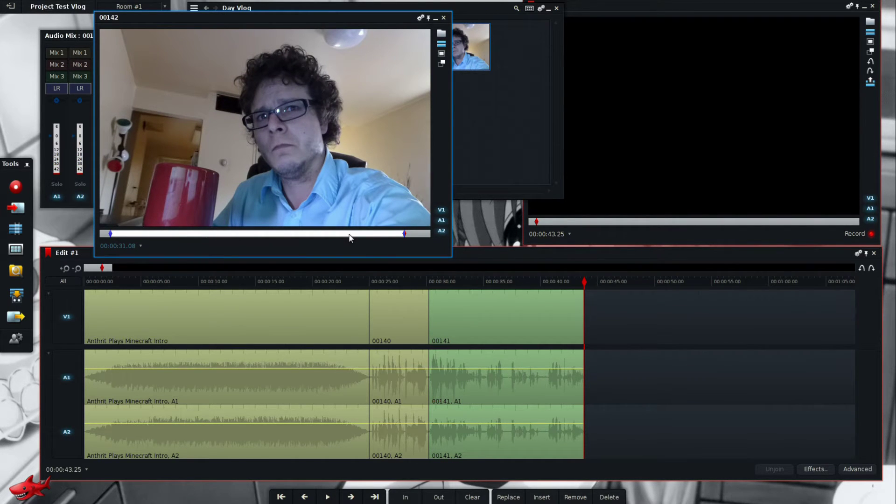
{"action": "key", "text": "v"}
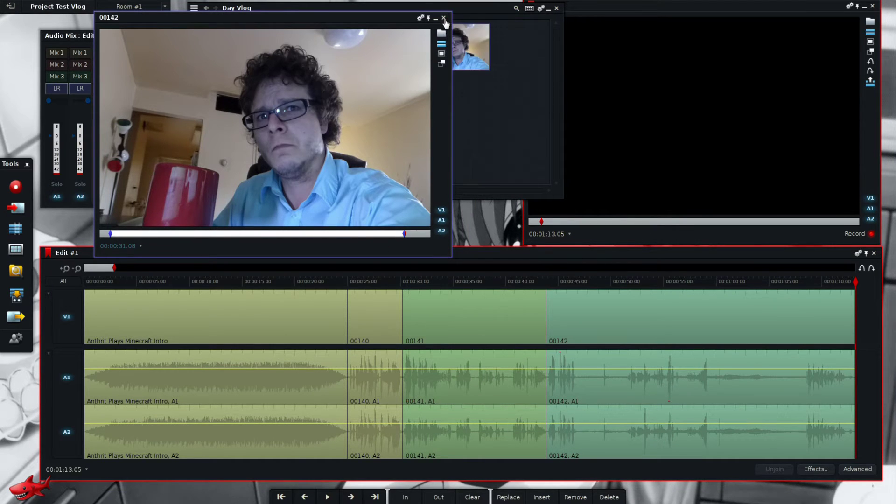
{"action": "left_click", "coordinate": [444, 18]}
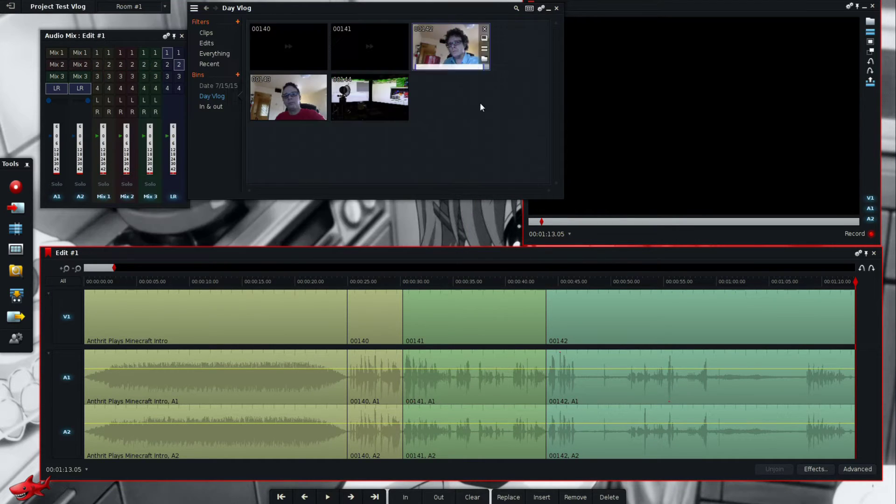
- Mark an in point at 00:00:46.20 and an out point at 00:01:08.12 within clip 00142 on the timeline
{"action": "left_click", "coordinate": [565, 282]}
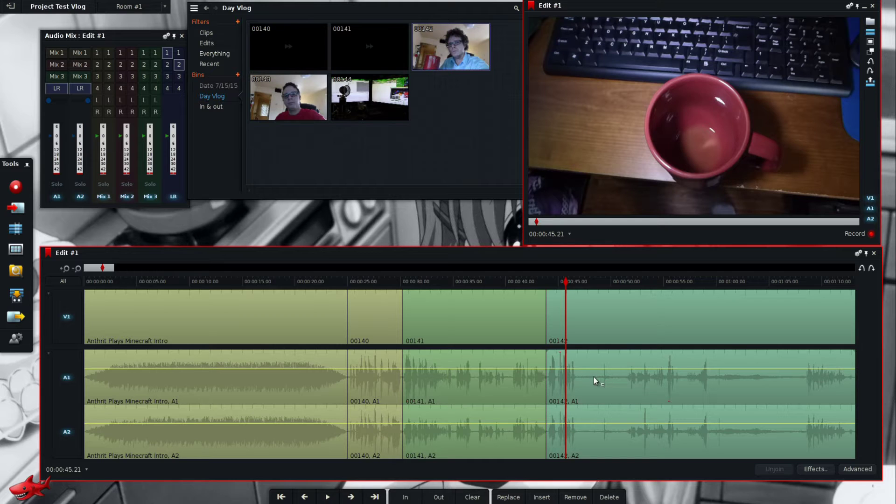
{"action": "key", "text": "space"}
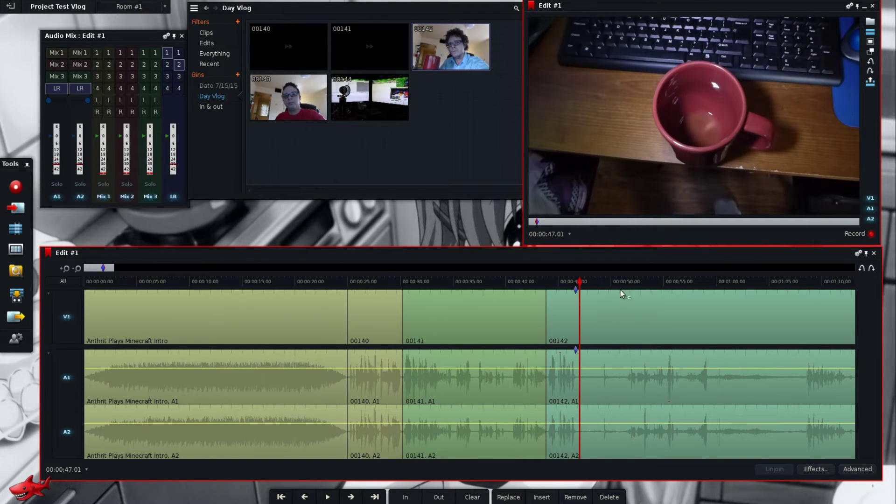
{"action": "left_click_drag", "start_coordinate": [620, 289], "coordinate": [803, 272]}
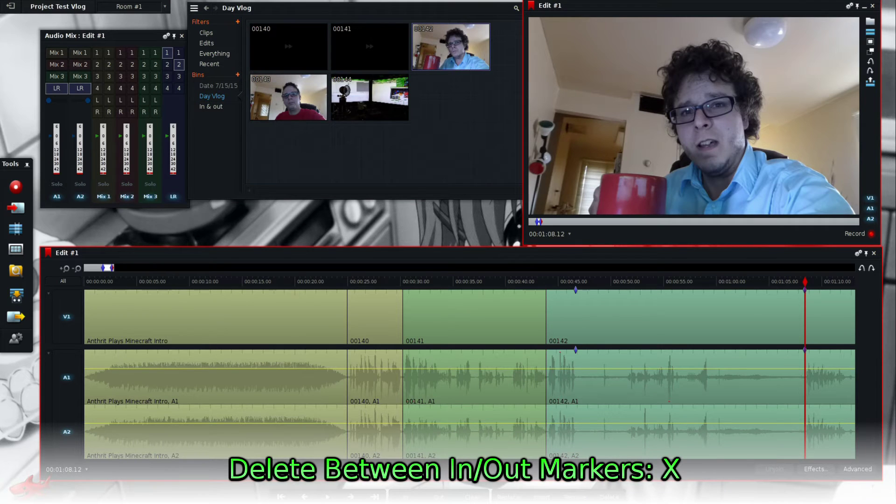
- Try deleting the marked section with the gap closed, undo it, try removing it with a gap left, and undo that too
{"action": "key", "text": "x"}
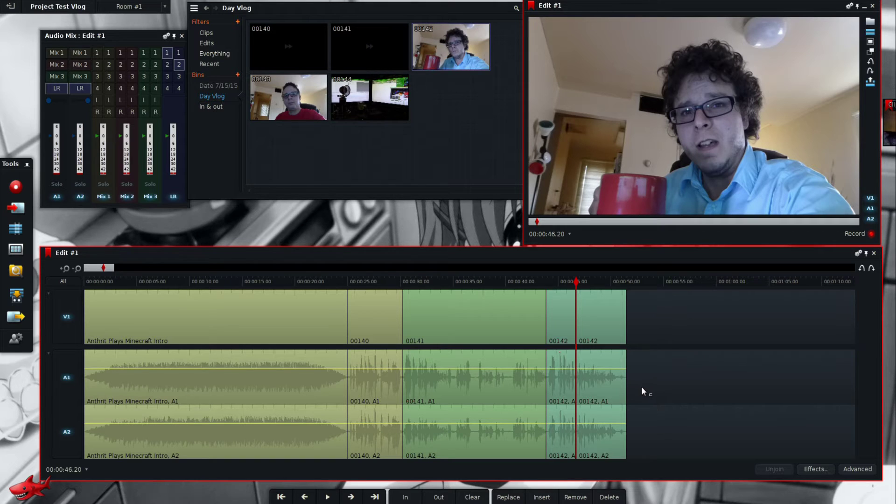
{"action": "key", "text": "ctrl+z"}
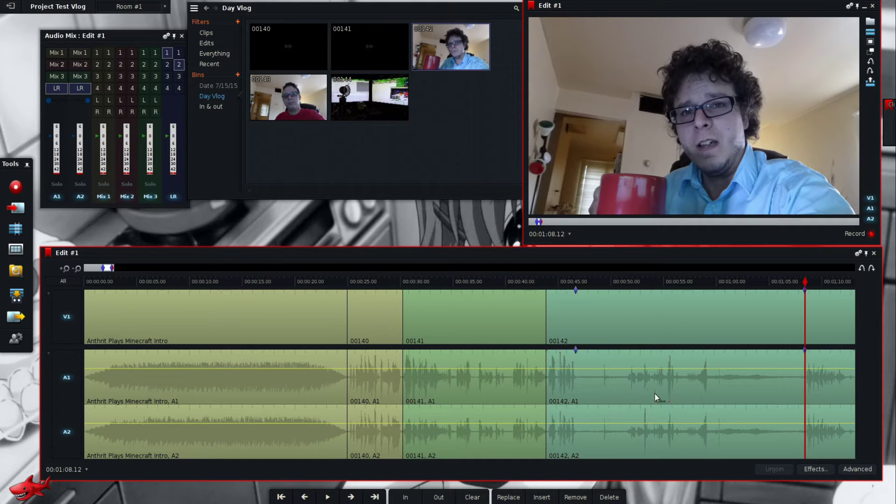
{"action": "left_click", "coordinate": [572, 497]}
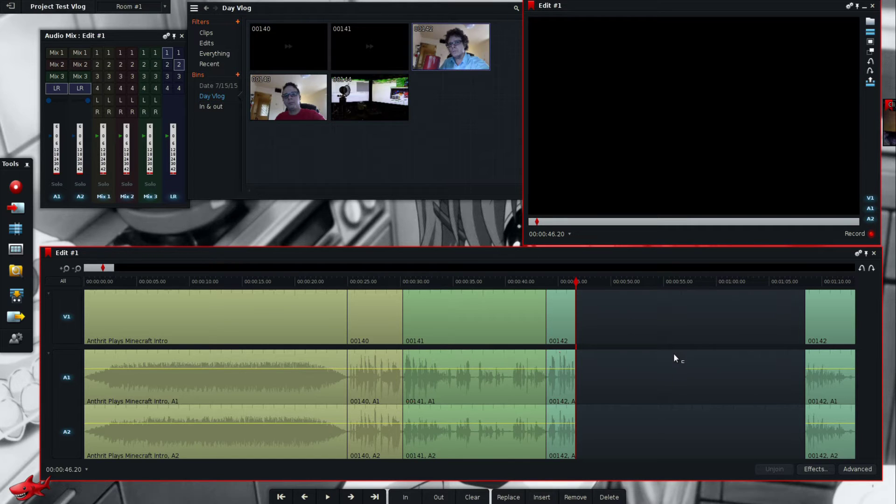
{"action": "key", "text": "ctrl+z"}
- Delete the marked section of clip 00142 with the gap closed, play the remaining end, and return the playhead to the edit's end
{"action": "key", "text": "Delete"}
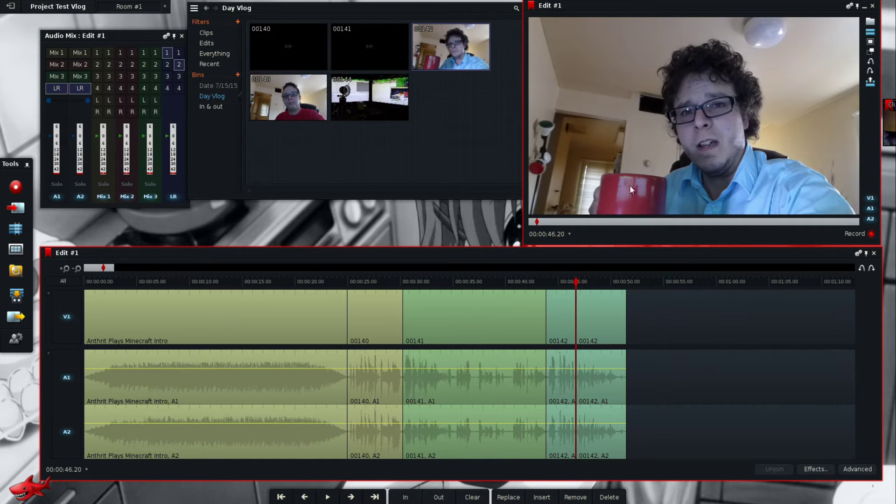
{"action": "left_click_drag", "start_coordinate": [600, 281], "coordinate": [618, 281]}
{"action": "key", "text": "space"}
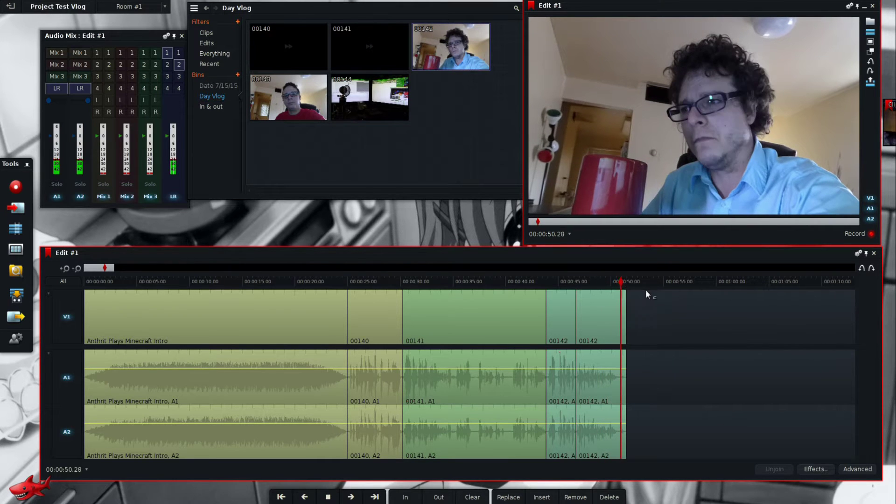
{"action": "key", "text": "space"}
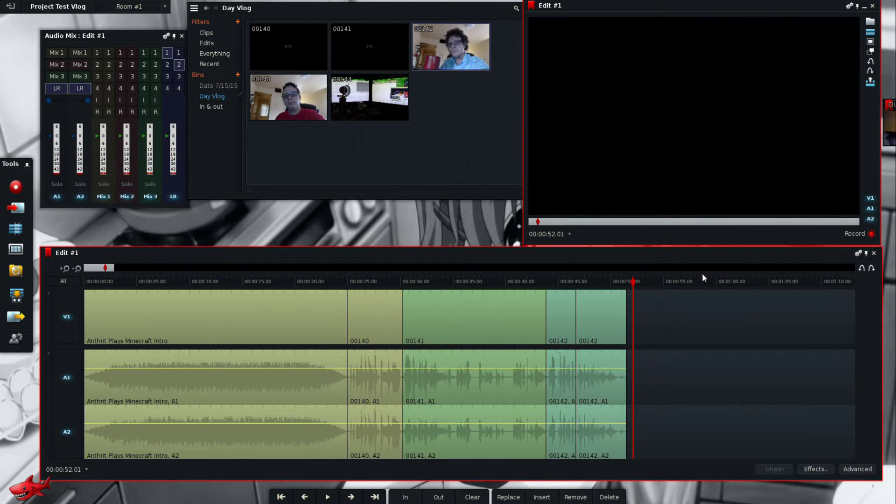
{"action": "key", "text": "End"}
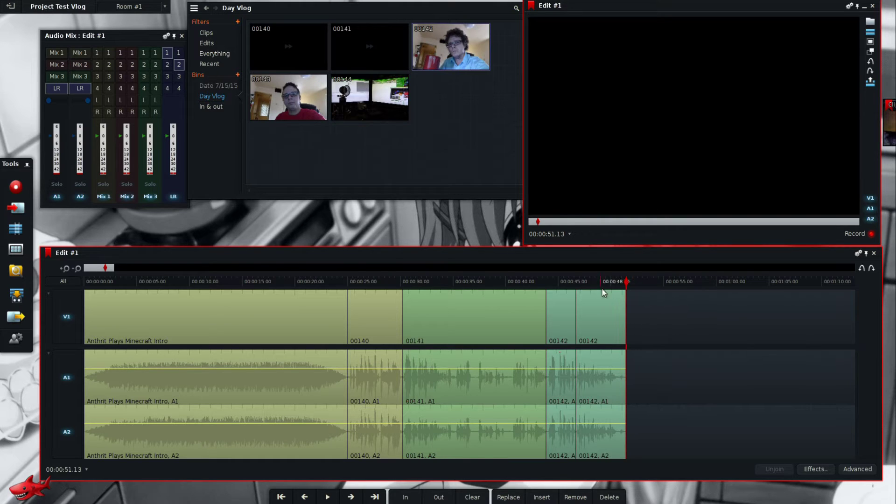
- Open clip 00143 from the Day Vlog bin, play its opening, and set the in point at 00:00:02.23
{"action": "left_click", "coordinate": [284, 98]}
{"action": "double_click", "coordinate": [283, 99]}
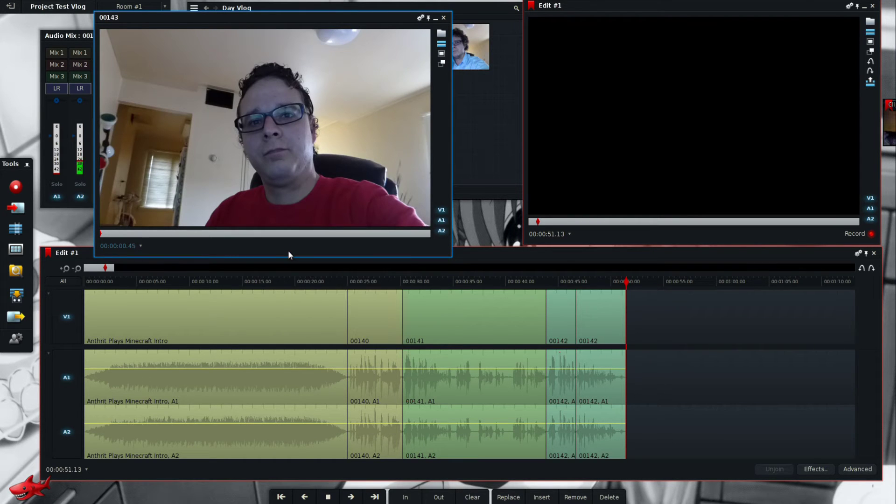
{"action": "key", "text": "space"}
{"action": "key", "text": "space"}
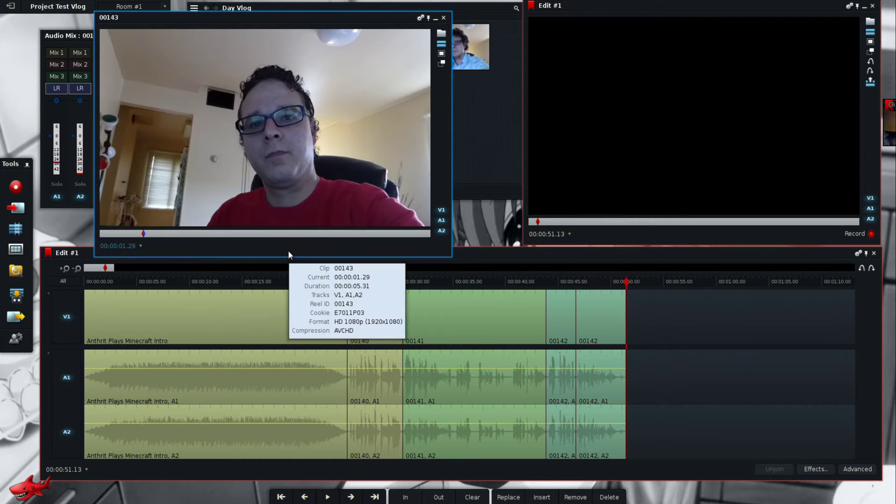
{"action": "key", "text": "i"}
{"action": "key", "text": "space"}
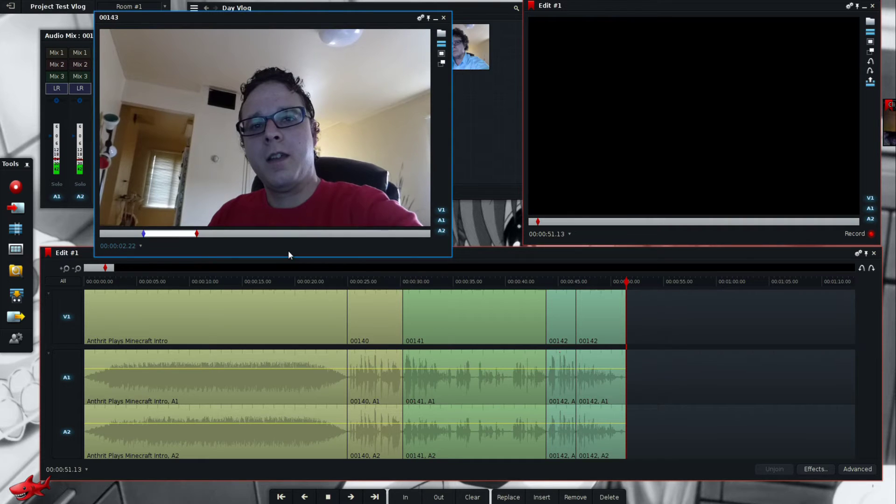
{"action": "key", "text": "i"}
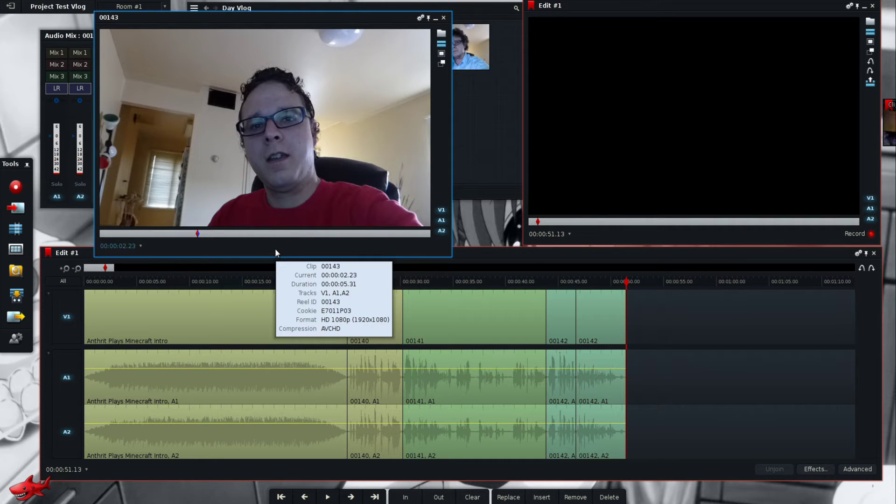
- Play clip 00143 to its closing gesture, set the out point at 00:00:04.58, and insert it at the edit's end
{"action": "key", "text": "space"}
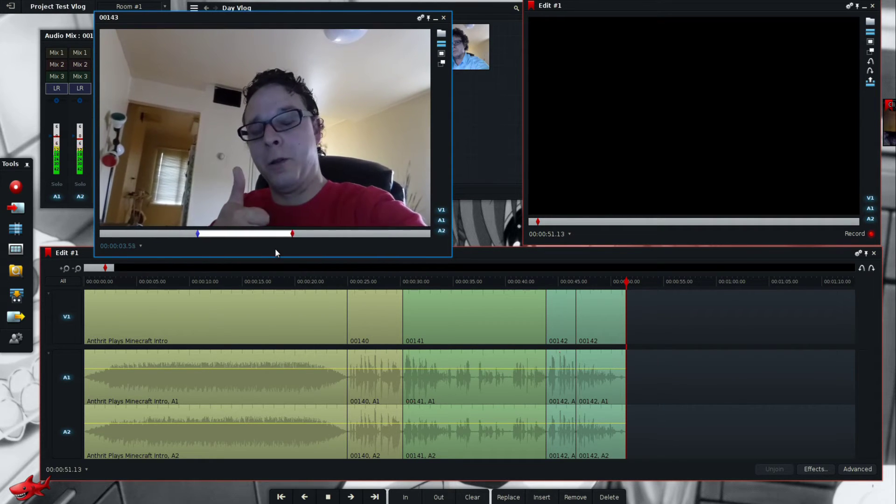
{"action": "key", "text": "space"}
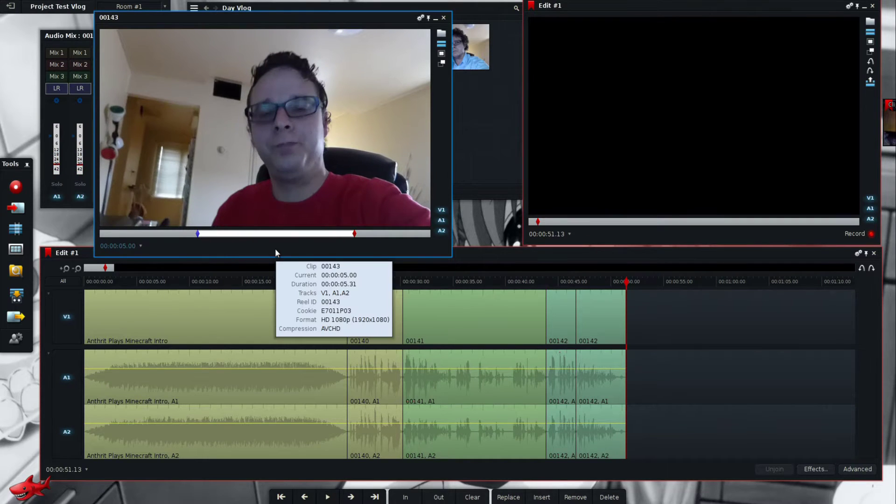
{"action": "left_click", "coordinate": [333, 234]}
{"action": "key", "text": "space"}
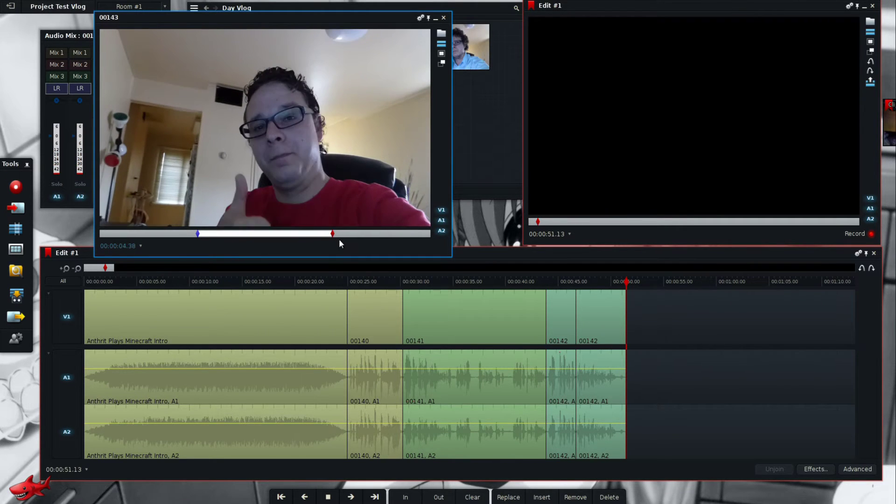
{"action": "key", "text": "space"}
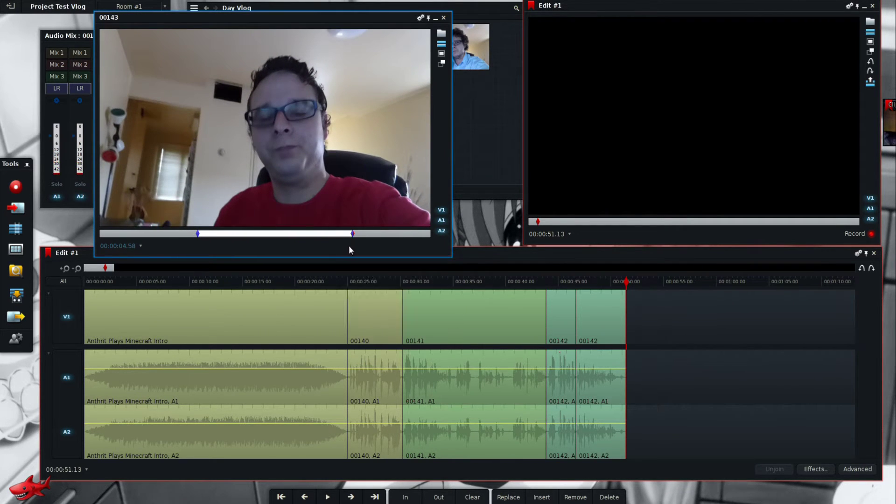
{"action": "key", "text": "v"}
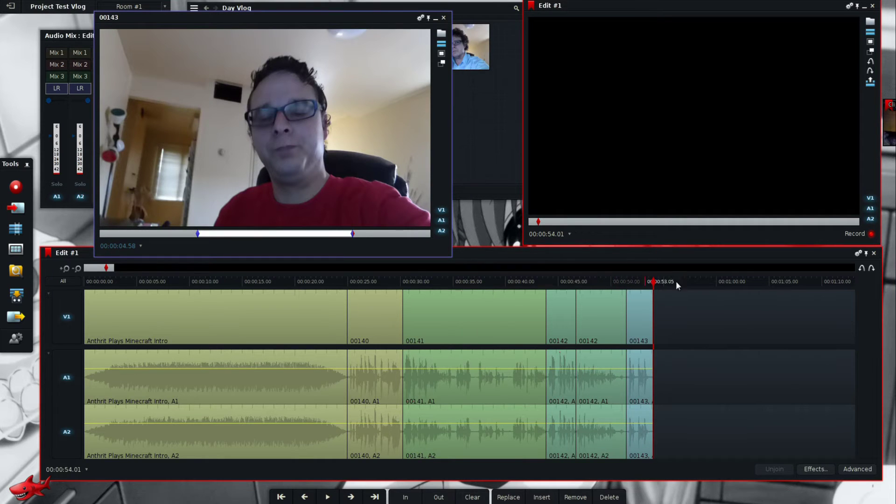
- Check the inserted clip 00143 around 00:00:53.10, close its source viewer, and return the playhead to the edit's end
{"action": "left_click", "coordinate": [642, 283]}
{"action": "mouse_move", "coordinate": [641, 285]}
{"action": "left_mouse_down"}
{"action": "mouse_move", "coordinate": [632, 286]}
{"action": "mouse_move", "coordinate": [646, 281]}
{"action": "left_mouse_up"}
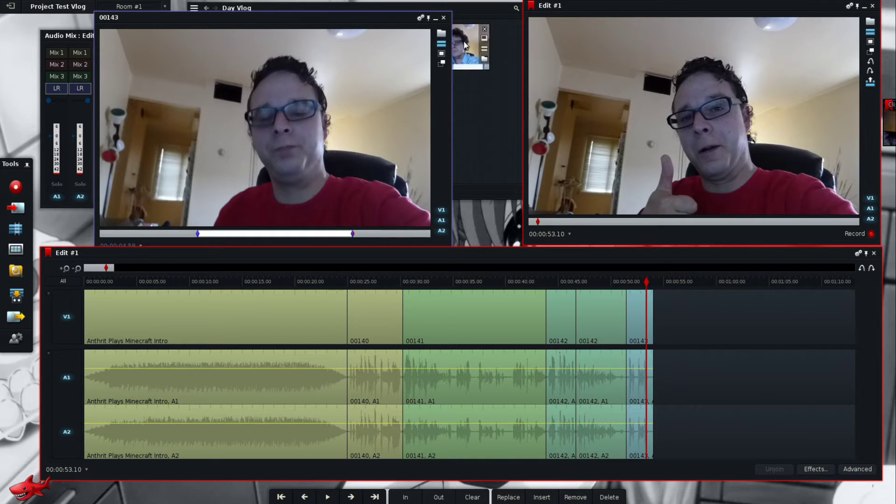
{"action": "left_click", "coordinate": [444, 19]}
{"action": "left_click", "coordinate": [654, 317]}
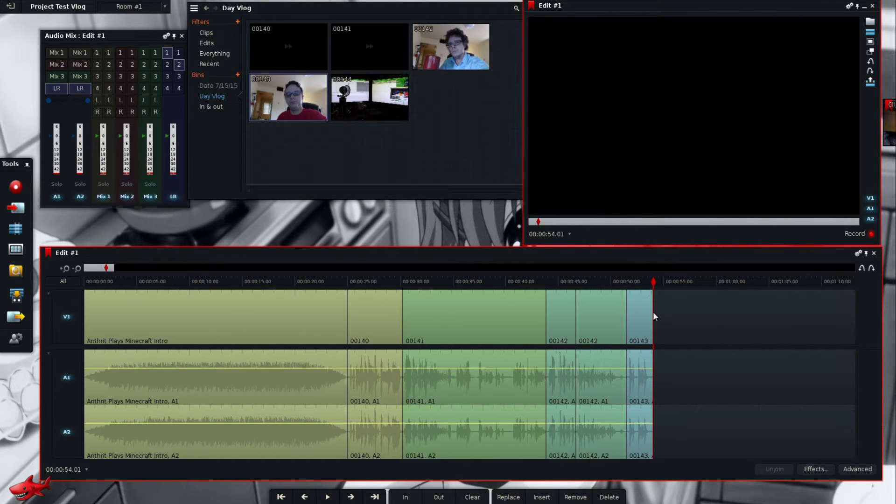
- Open clip 00144 from the bin, play its opening, and set the in point at 00:00:02.16
{"action": "mouse_move", "coordinate": [378, 110]}
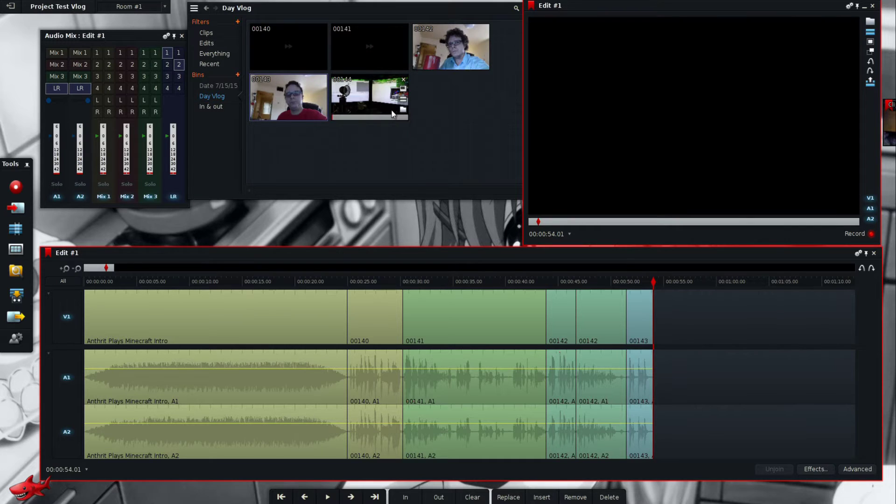
{"action": "double_click", "coordinate": [367, 100]}
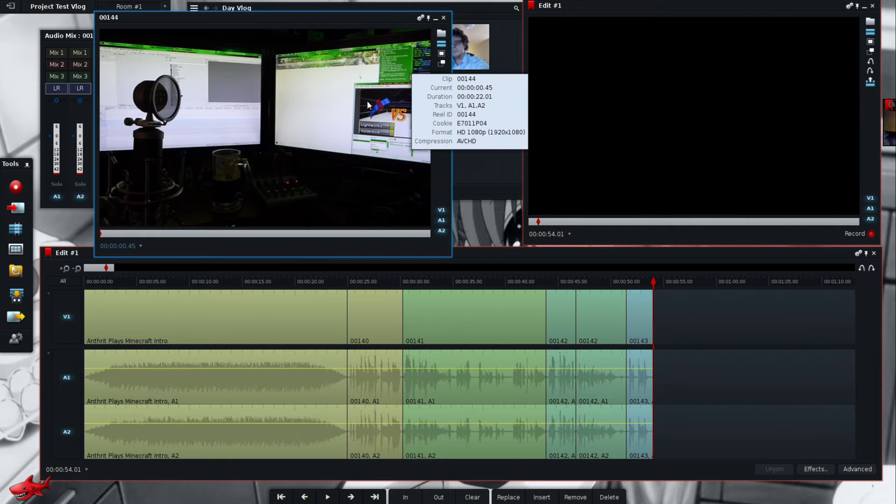
{"action": "key", "text": "space"}
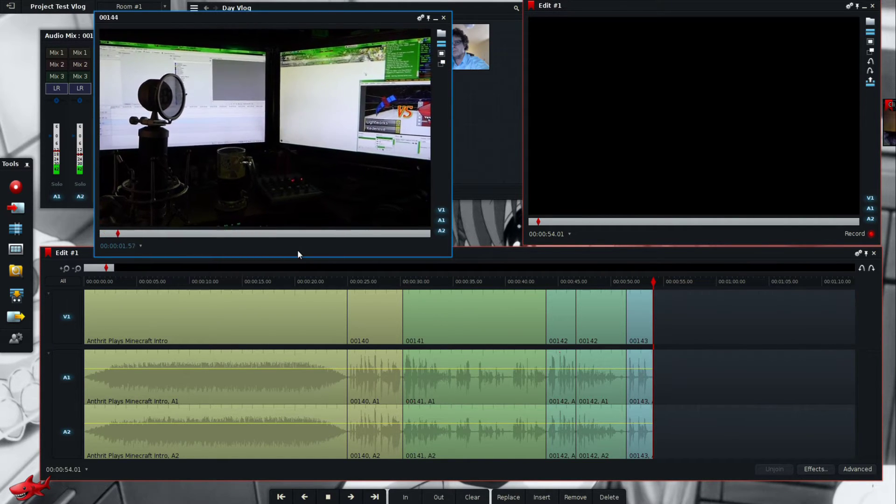
{"action": "key", "text": "space"}
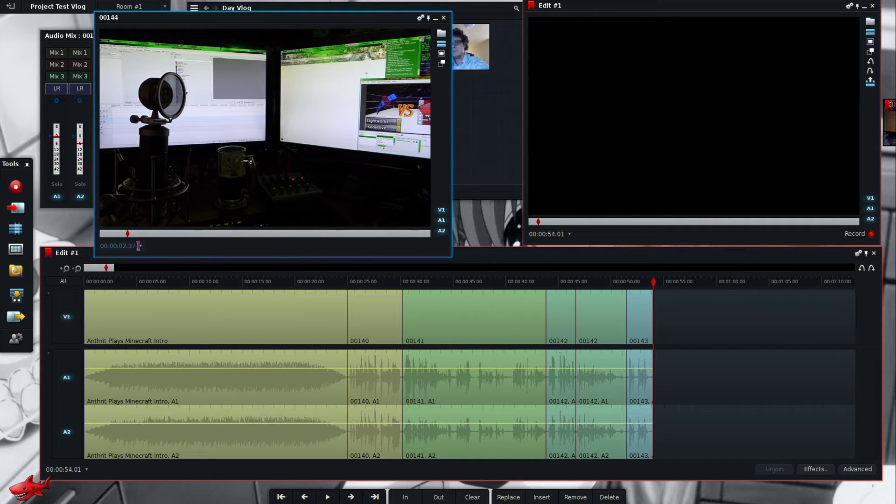
{"action": "left_click", "coordinate": [123, 232]}
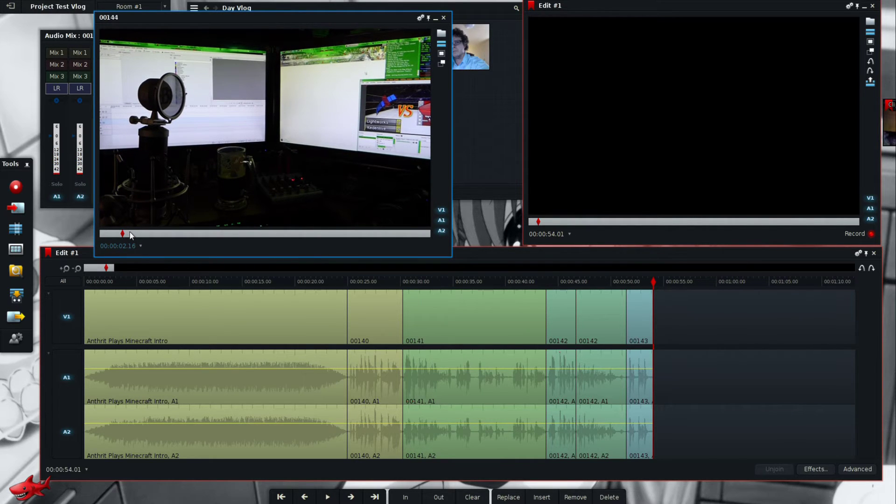
{"action": "key", "text": "i"}
- Play through clip 00144, set its out point at 00:00:21.09, and insert it after clip 00143 on the timeline
{"action": "key", "text": "space"}
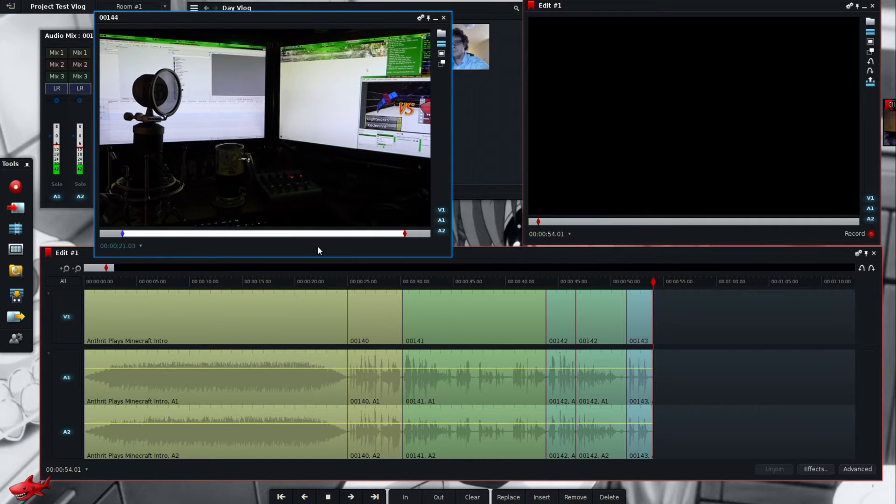
{"action": "key", "text": "space"}
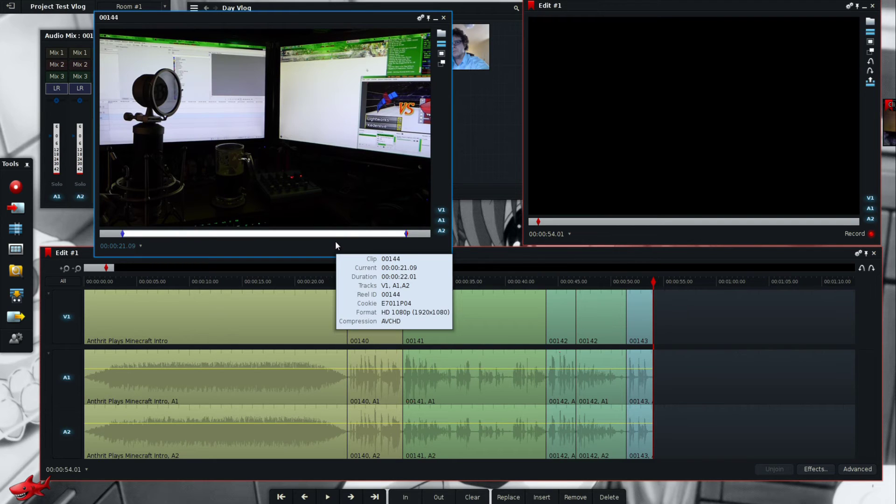
{"action": "key", "text": "v"}
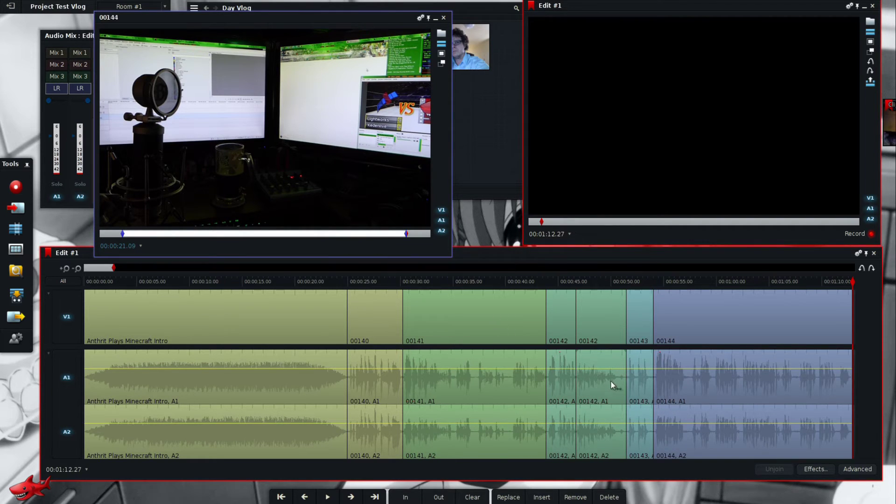
- Play the final seconds of clip 00144 on the timeline from 00:01:08.04 to locate the unwanted section
{"action": "left_click", "coordinate": [820, 281]}
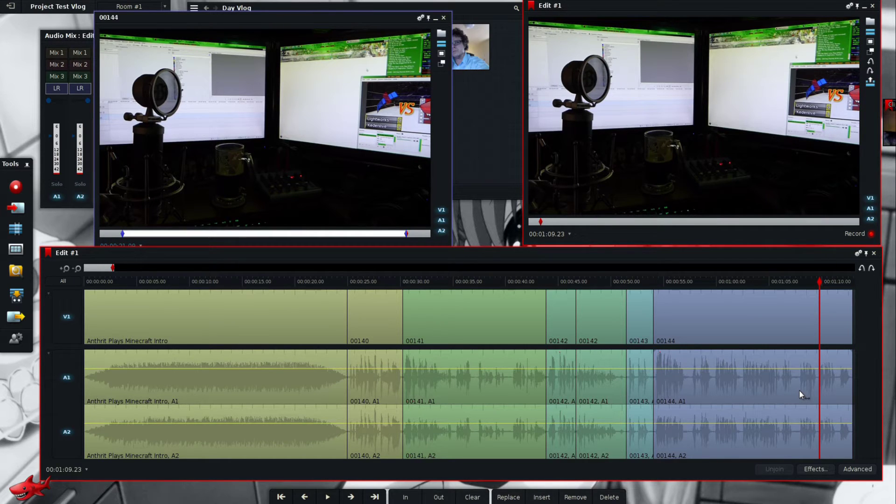
{"action": "scroll", "coordinate": [799, 394], "scroll_direction": "up", "scroll_amount": 3}
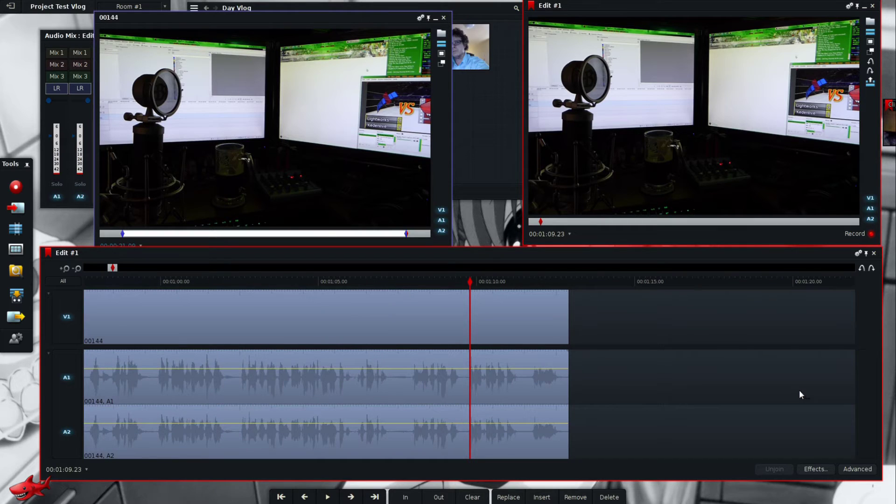
{"action": "left_click", "coordinate": [419, 282]}
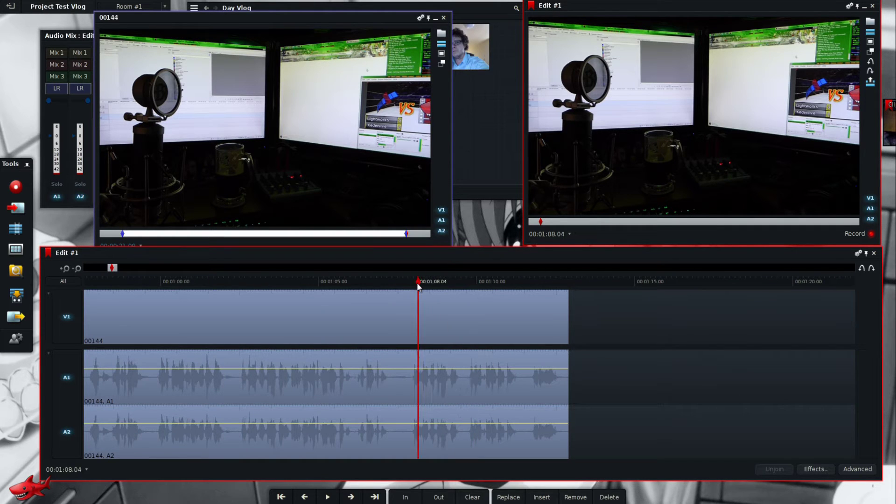
{"action": "key", "text": "space"}
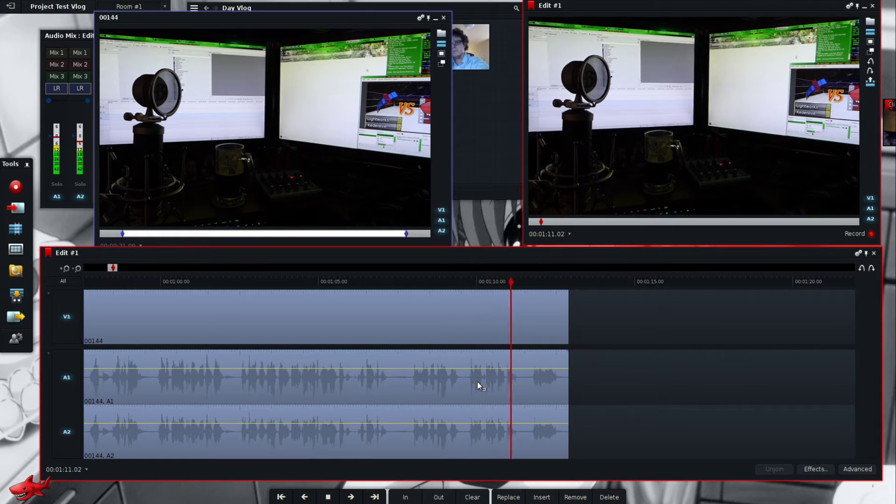
{"action": "key", "text": "space"}
- Mark clip 00144 from 00:01:09.17 to 00:01:11.15, delete that section with the gap closed, and close the source viewer
{"action": "left_click", "coordinate": [465, 291]}
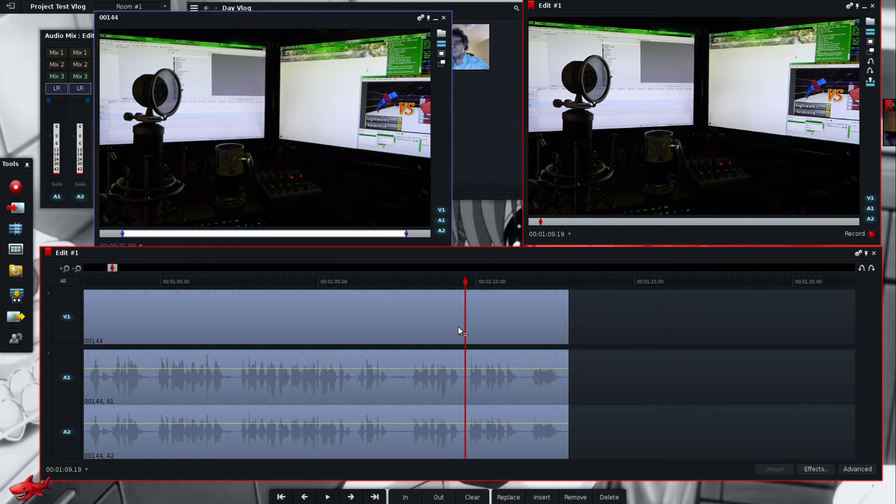
{"action": "left_click_drag", "start_coordinate": [464, 285], "coordinate": [463, 288]}
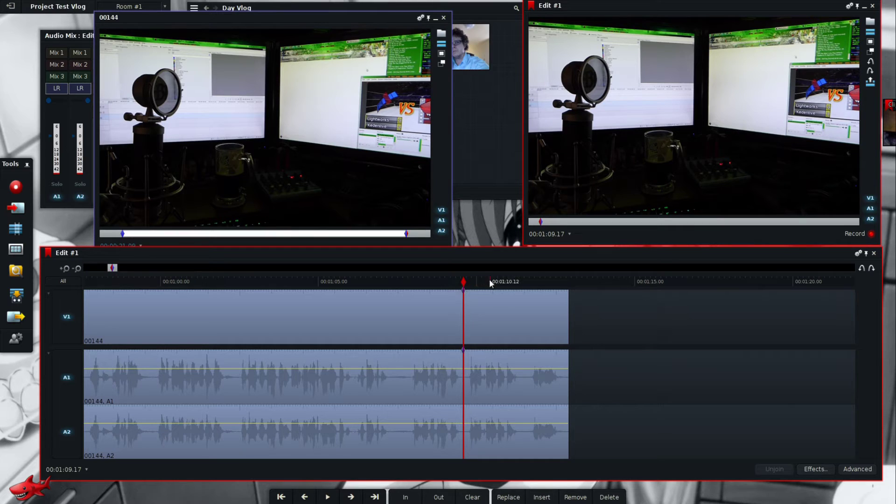
{"action": "left_click_drag", "start_coordinate": [516, 282], "coordinate": [525, 283]}
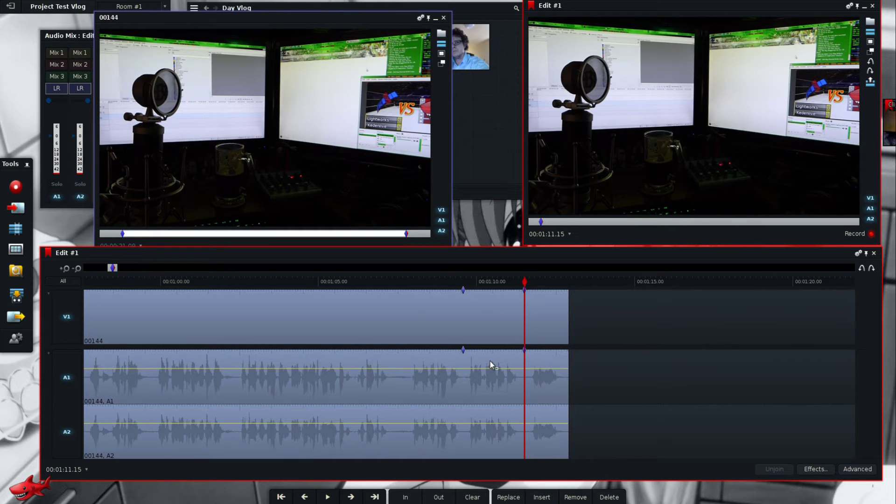
{"action": "key", "text": "Delete"}
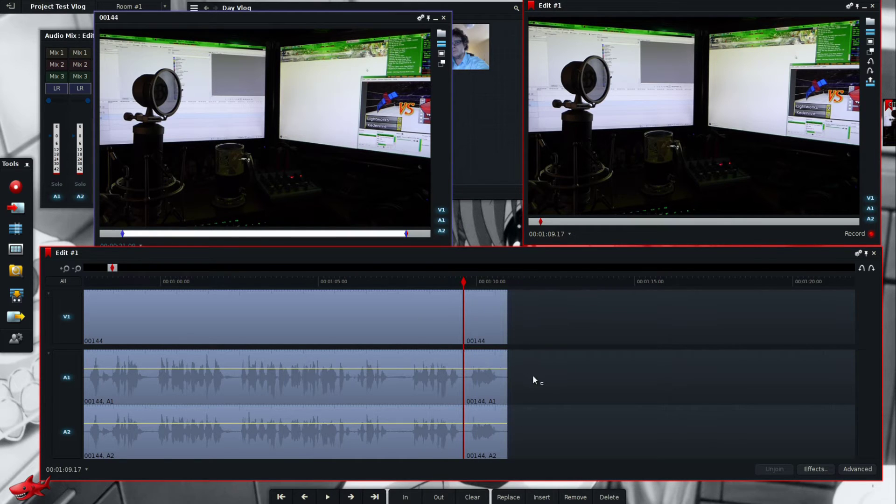
{"action": "left_click", "coordinate": [444, 18]}
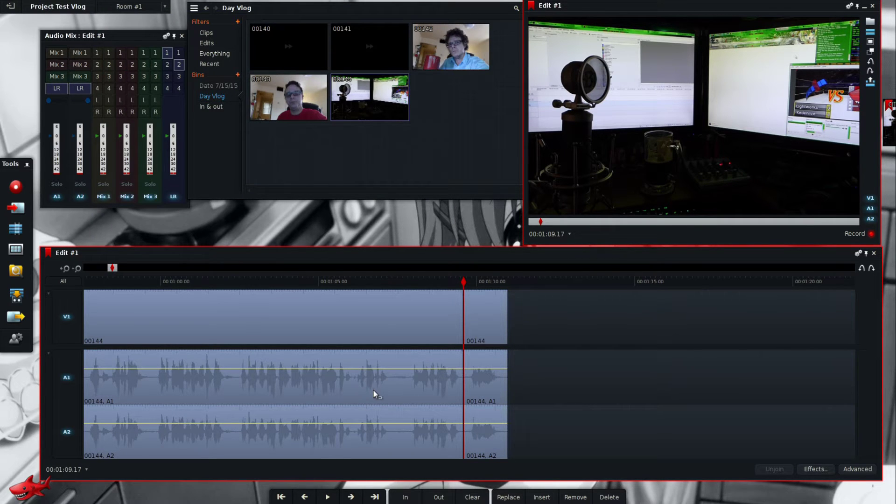
- Add the Colour Correction effect from the Colour category to clip 00140 on the timeline at 00:00:27.08
{"action": "key", "text": "Down"}
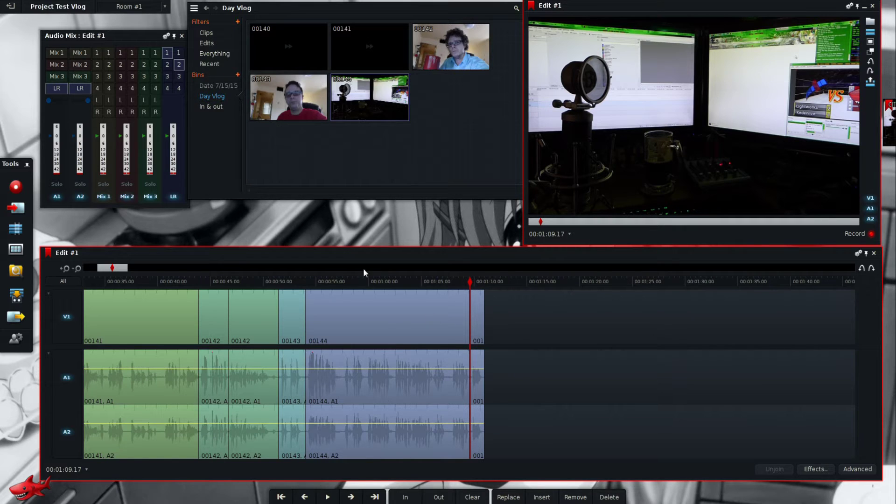
{"action": "left_click", "coordinate": [326, 282]}
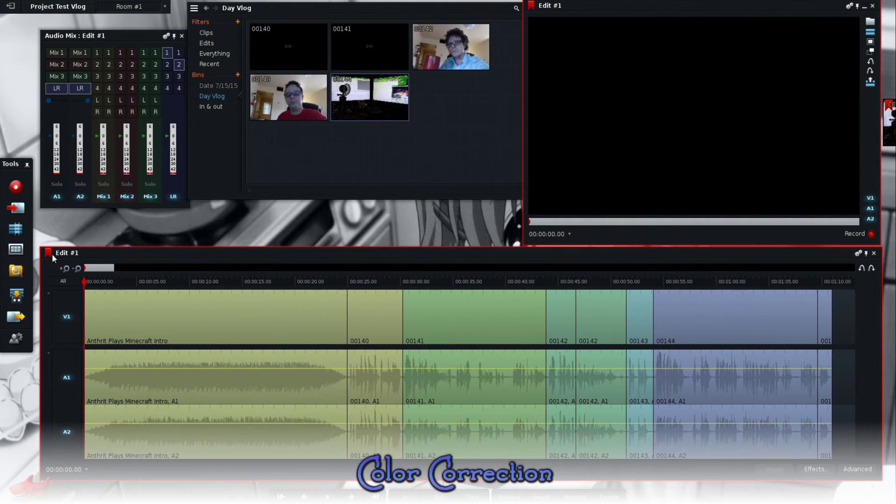
{"action": "left_click", "coordinate": [372, 282]}
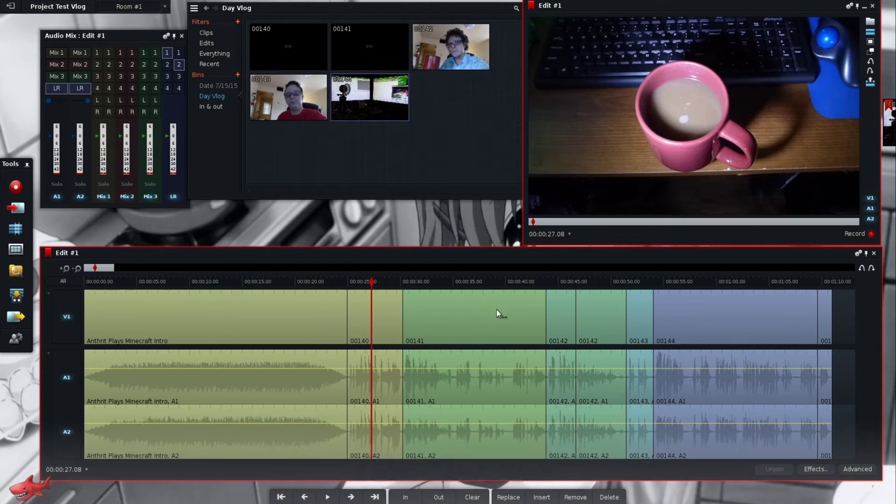
{"action": "left_click", "coordinate": [817, 469]}
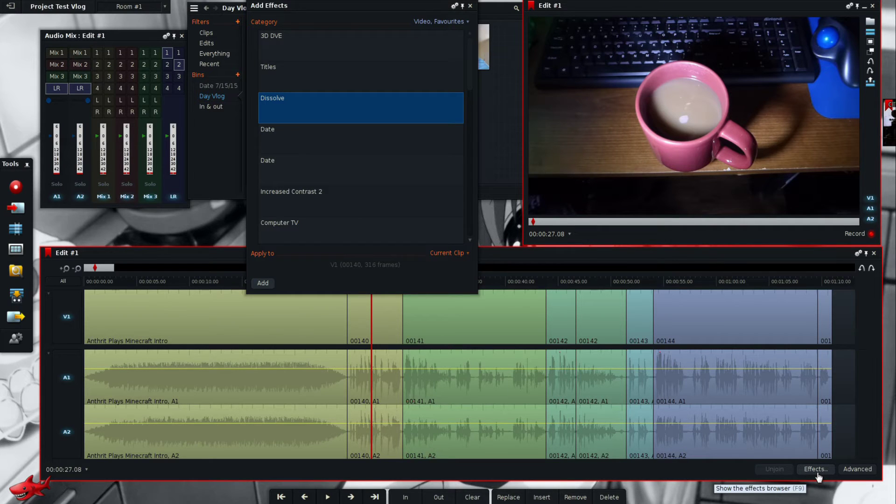
{"action": "left_click", "coordinate": [426, 24]}
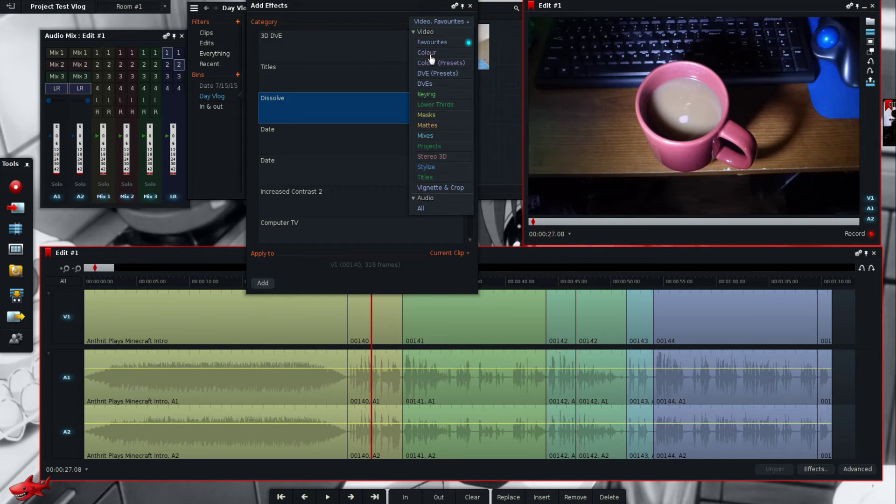
{"action": "left_click", "coordinate": [427, 52]}
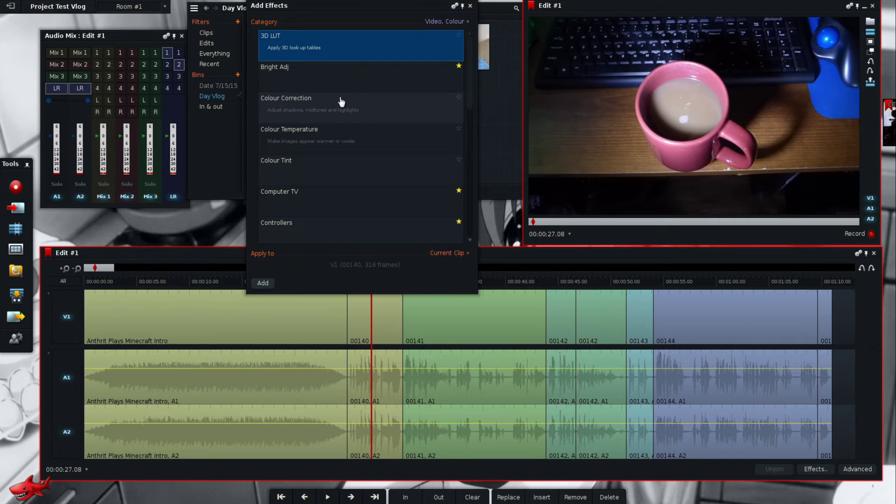
{"action": "left_click", "coordinate": [326, 108]}
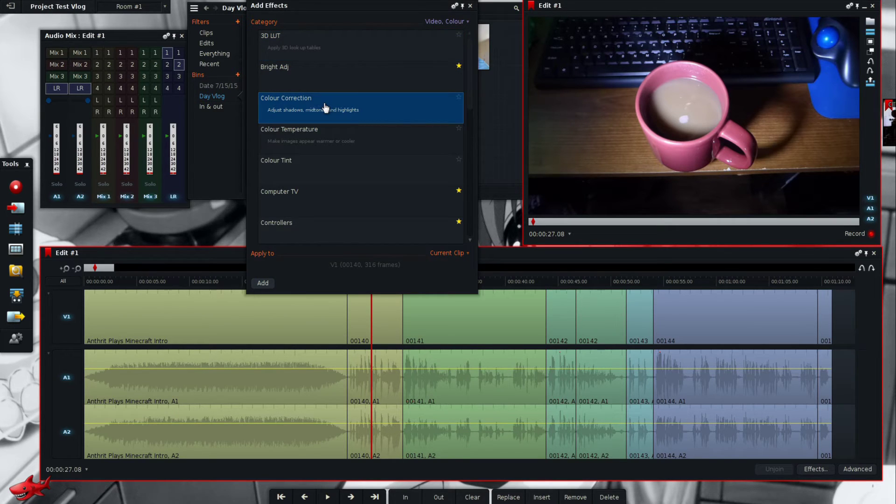
{"action": "double_click", "coordinate": [326, 108]}
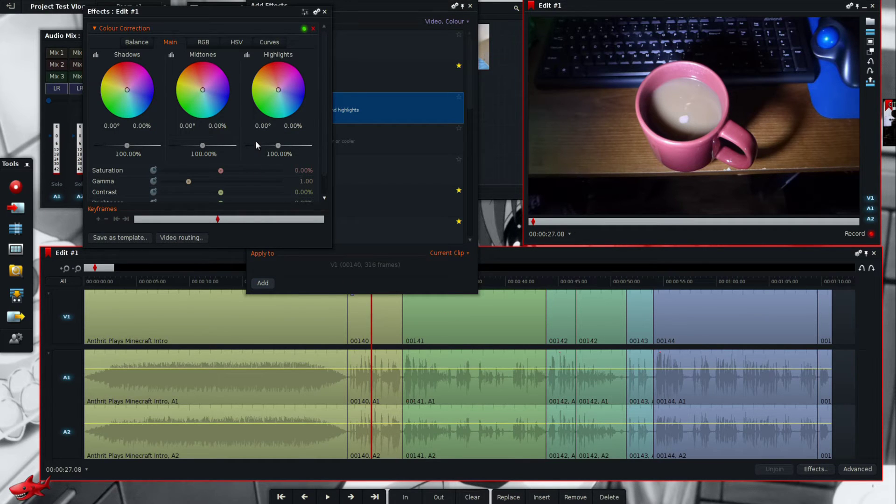
- Shift clip 00140's midtones to a 76° hue, and set its contrast to 9.73% and saturation to 15.95%
{"action": "scroll", "coordinate": [322, 141], "scroll_direction": "down", "scroll_amount": 2}
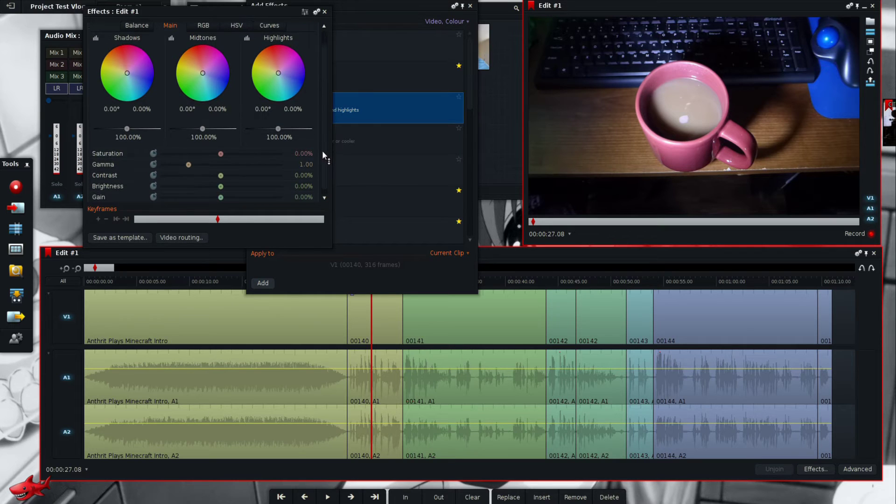
{"action": "mouse_move", "coordinate": [201, 68]}
{"action": "left_mouse_down"}
{"action": "mouse_move", "coordinate": [196, 77]}
{"action": "mouse_move", "coordinate": [207, 58]}
{"action": "mouse_move", "coordinate": [201, 67]}
{"action": "left_mouse_up"}
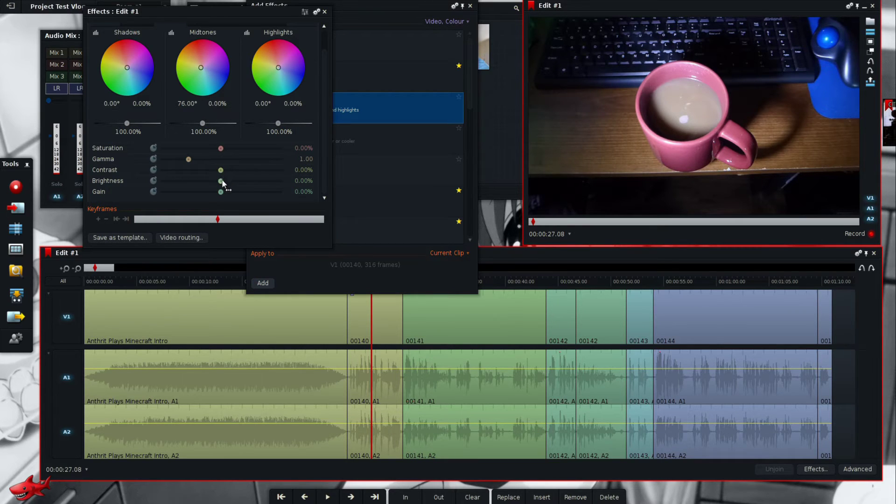
{"action": "left_click_drag", "start_coordinate": [221, 170], "coordinate": [227, 172]}
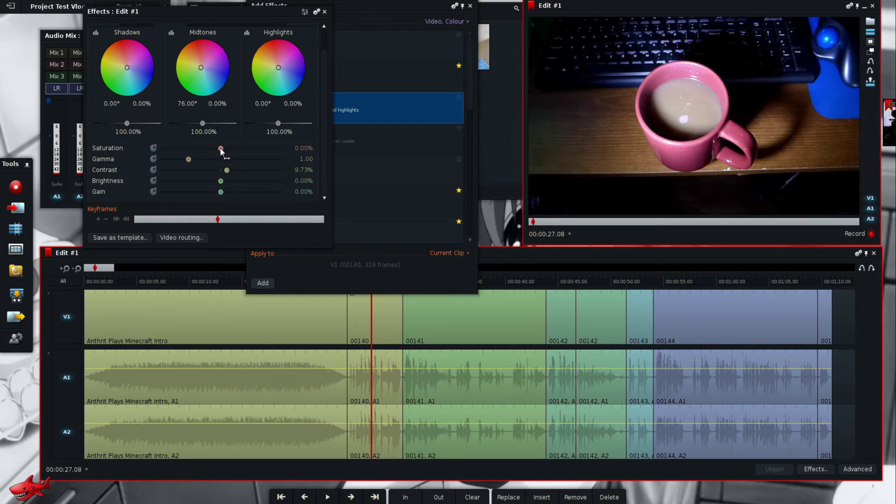
{"action": "left_click_drag", "start_coordinate": [221, 149], "coordinate": [231, 151]}
- Set clip 00140's gain to 1.17% and its brightness to 0.05%
{"action": "left_click_drag", "start_coordinate": [221, 191], "coordinate": [220, 181]}
{"action": "scroll", "coordinate": [299, 181], "scroll_direction": "down", "scroll_amount": 5}
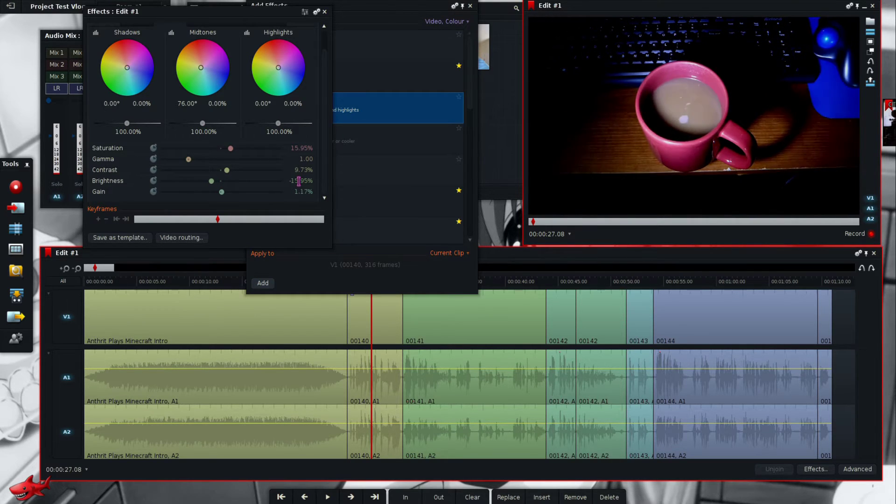
{"action": "scroll", "coordinate": [299, 181], "scroll_direction": "up", "scroll_amount": 4}
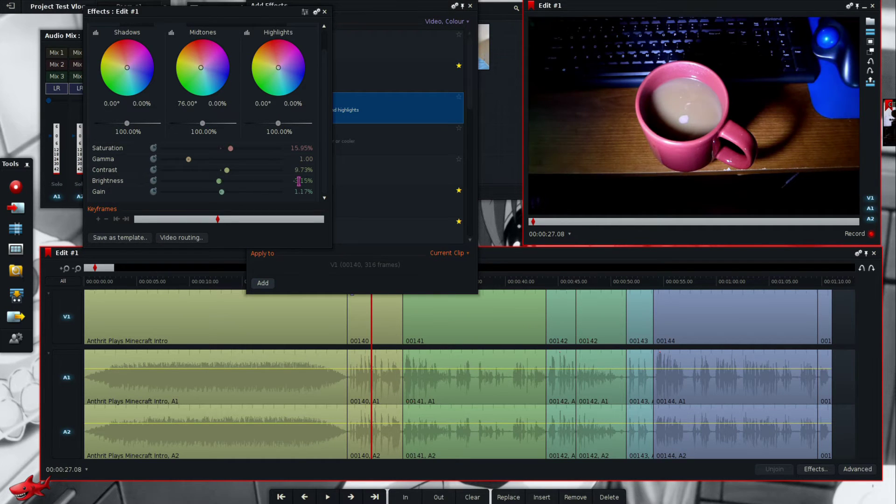
{"action": "scroll", "coordinate": [299, 181], "scroll_direction": "up", "scroll_amount": 2}
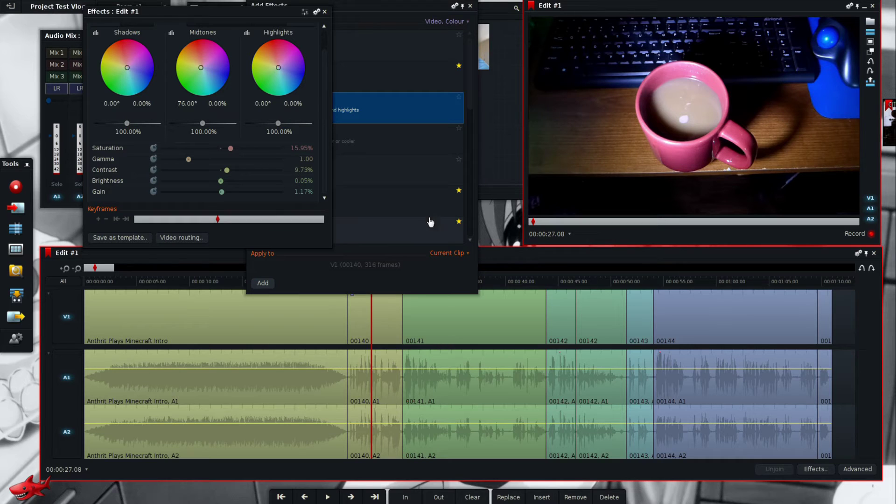
- Skip past clip 00141, apply Colour Correction to the first 00142 clip at 00:00:45.13, and lower its brightness slightly
{"action": "left_click", "coordinate": [491, 260]}
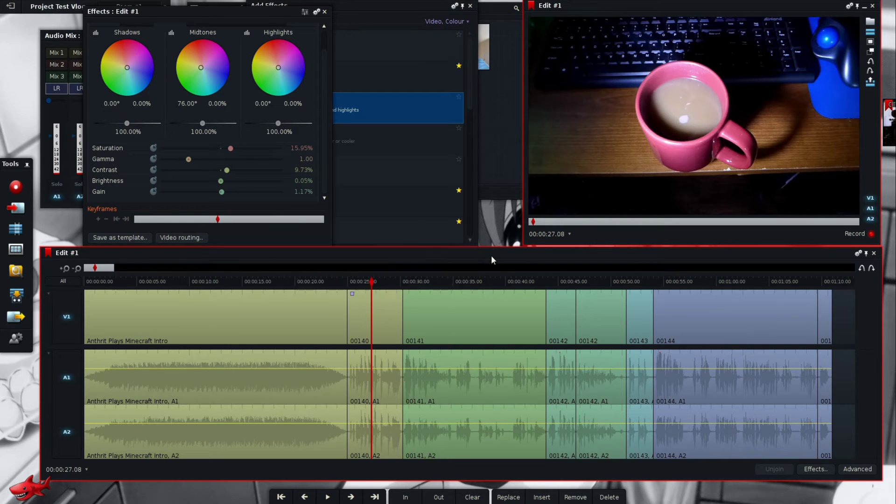
{"action": "left_click", "coordinate": [460, 279]}
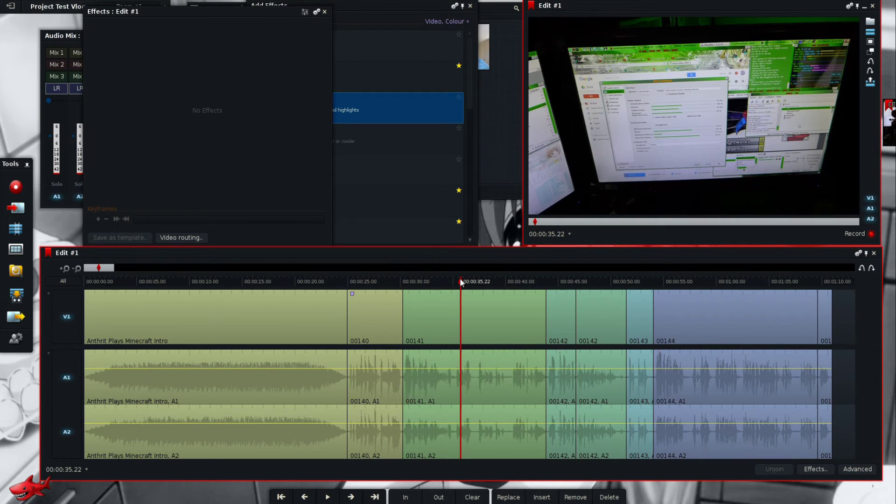
{"action": "left_click", "coordinate": [496, 281]}
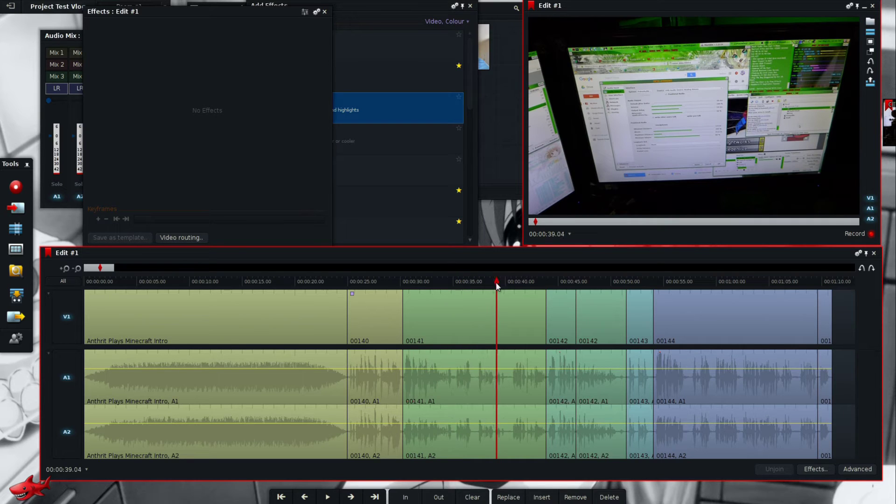
{"action": "left_click", "coordinate": [521, 282]}
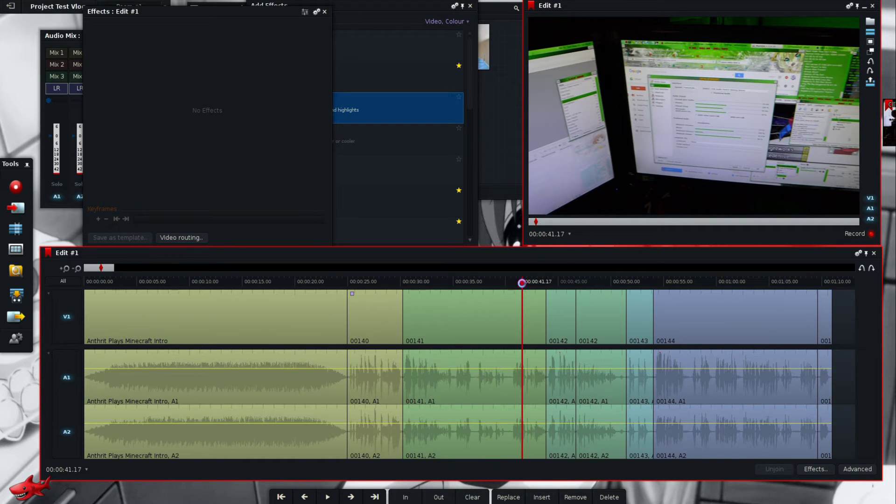
{"action": "left_click", "coordinate": [563, 283]}
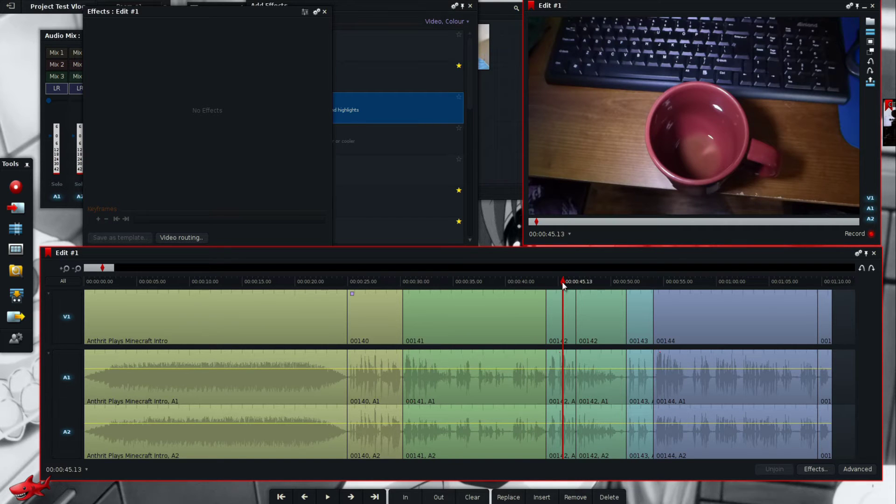
{"action": "double_click", "coordinate": [376, 116]}
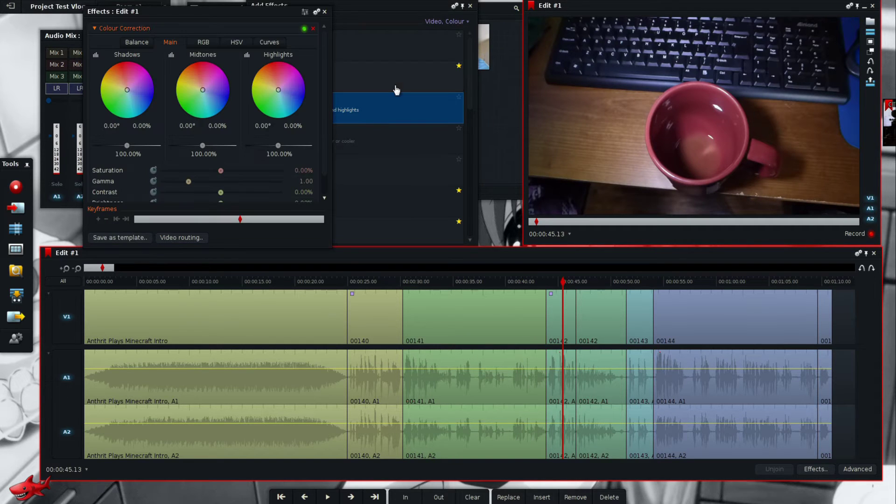
{"action": "left_click", "coordinate": [324, 199]}
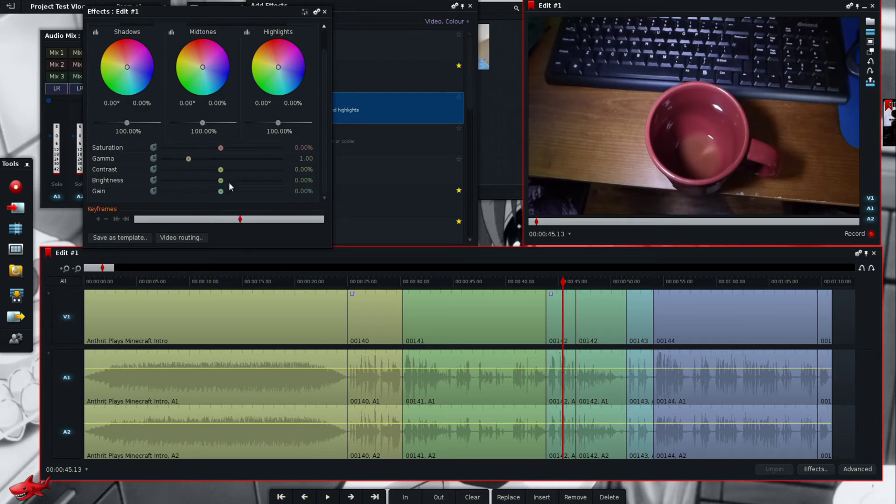
{"action": "left_click_drag", "start_coordinate": [221, 181], "coordinate": [218, 181]}
- Apply Colour Correction to the second 00142 clip at 00:00:48.24 and raise its contrast slightly
{"action": "left_click", "coordinate": [599, 282]}
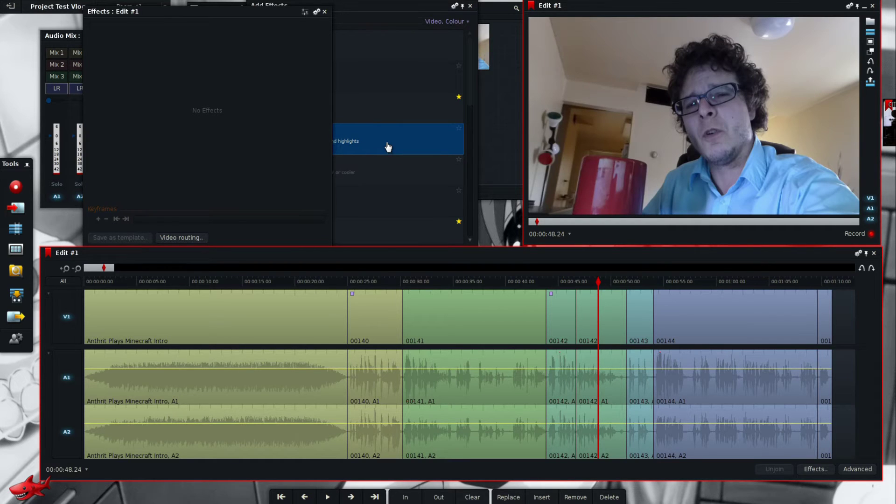
{"action": "double_click", "coordinate": [387, 149]}
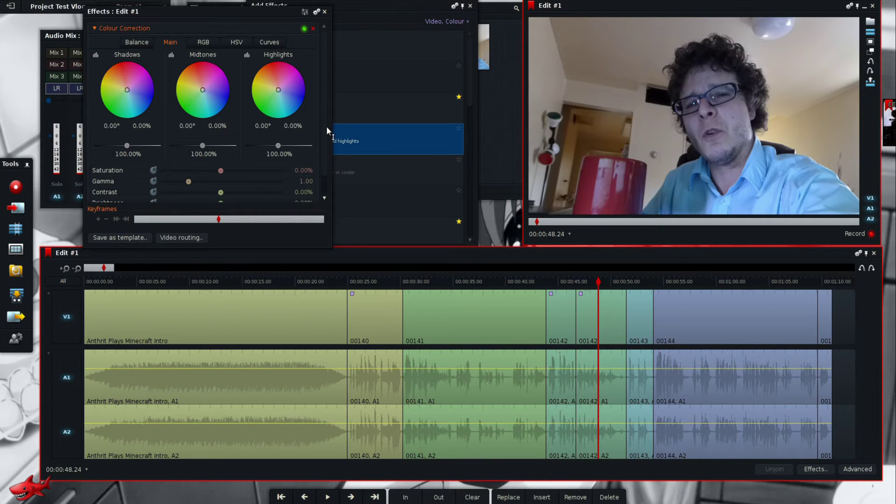
{"action": "scroll", "coordinate": [327, 126], "scroll_direction": "down", "scroll_amount": 2}
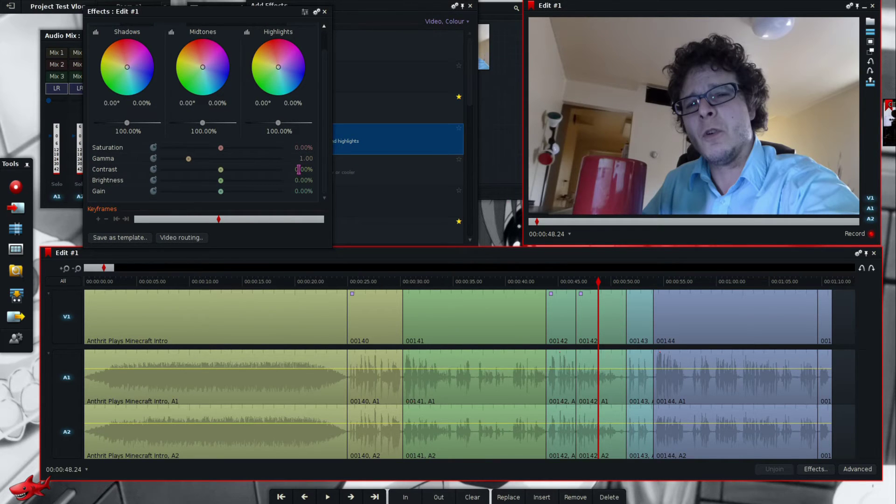
{"action": "scroll", "coordinate": [301, 169], "scroll_direction": "up", "scroll_amount": 2}
- Apply Colour Correction to clip 00143 at 00:00:52.22 and adjust its gamma and highlights colour
{"action": "left_click", "coordinate": [640, 282]}
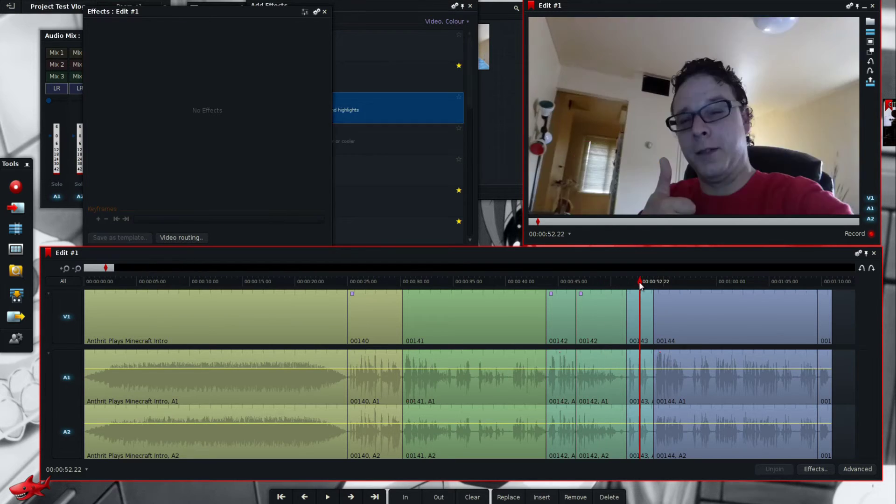
{"action": "left_click", "coordinate": [375, 8]}
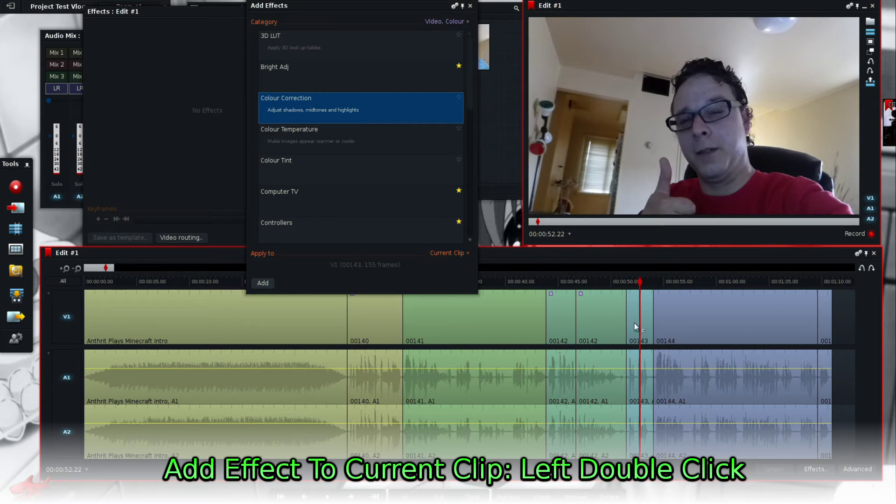
{"action": "double_click", "coordinate": [363, 112]}
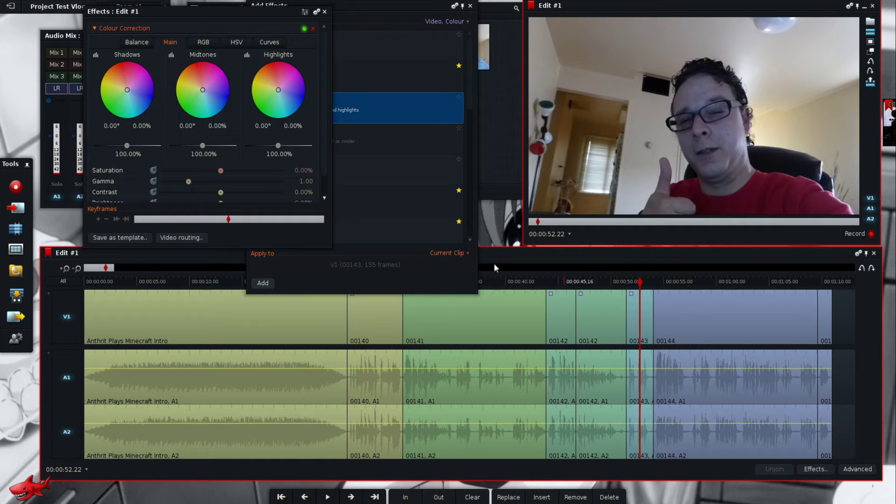
{"action": "scroll", "coordinate": [322, 146], "scroll_direction": "down", "scroll_amount": 1}
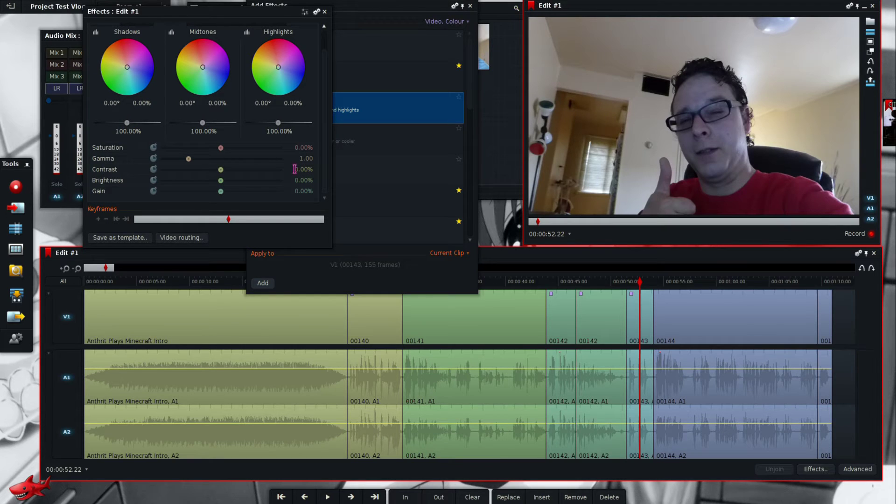
{"action": "left_click_drag", "start_coordinate": [298, 158], "coordinate": [301, 158]}
{"action": "mouse_move", "coordinate": [280, 66]}
{"action": "left_mouse_down"}
{"action": "mouse_move", "coordinate": [297, 53]}
{"action": "mouse_move", "coordinate": [281, 66]}
{"action": "mouse_move", "coordinate": [259, 63]}
{"action": "mouse_move", "coordinate": [299, 71]}
{"action": "mouse_move", "coordinate": [274, 78]}
{"action": "left_mouse_up"}
- Examine the image in both 00144 clips on the timeline, at 00:00:59.28 and 00:01:10.08
{"action": "left_click", "coordinate": [716, 282]}
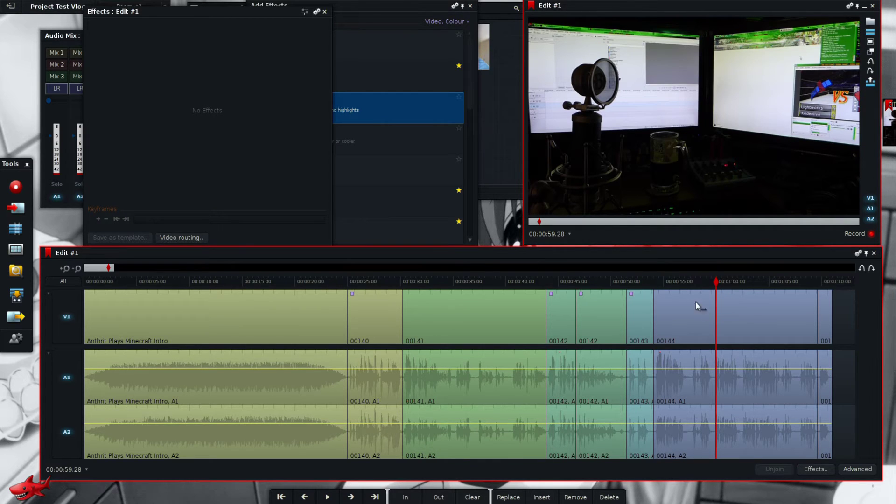
{"action": "left_click_drag", "start_coordinate": [714, 281], "coordinate": [825, 283]}
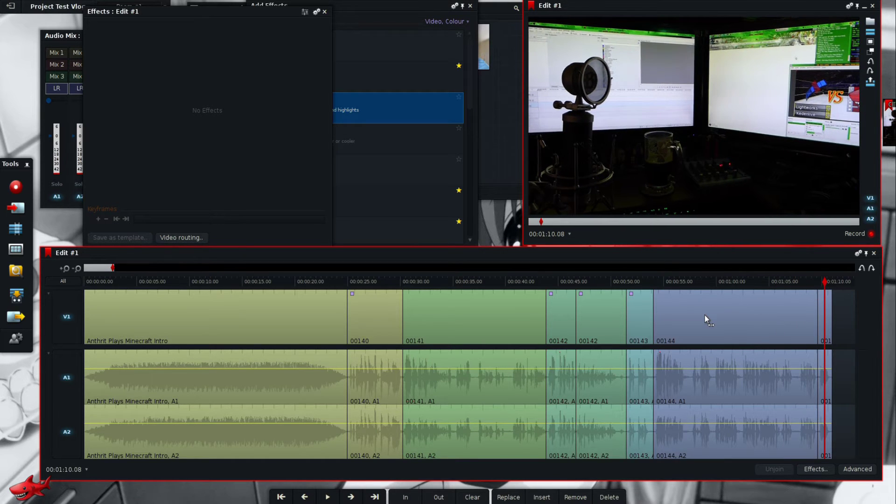
{"action": "key", "text": "Home"}
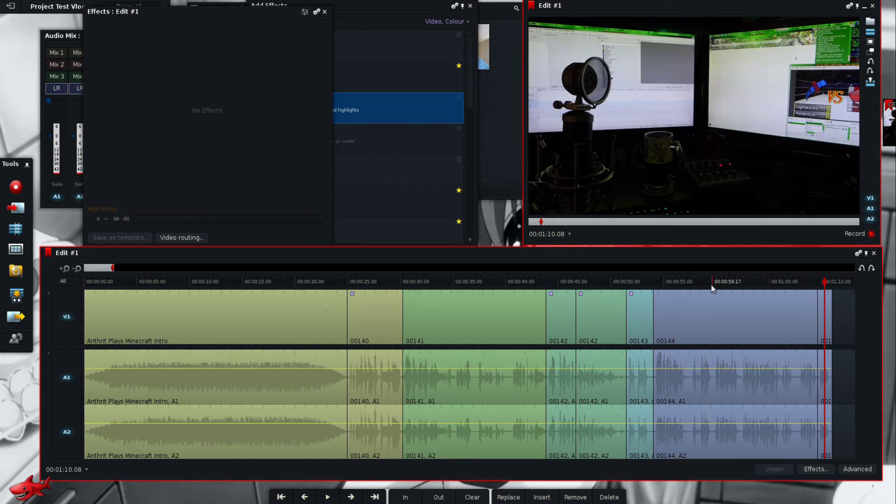
- Park on the cut between the intro and clip 00140 and list all audio effects in Add Effects
{"action": "left_click", "coordinate": [363, 284]}
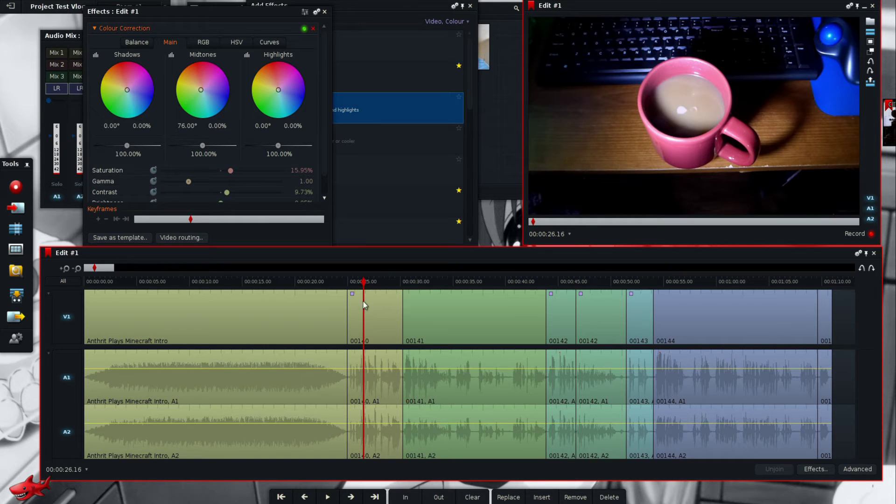
{"action": "left_click", "coordinate": [342, 299]}
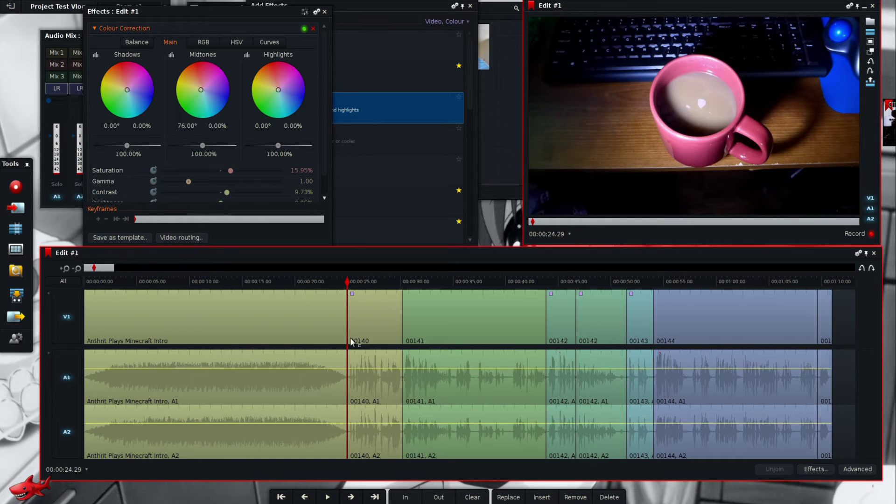
{"action": "left_click", "coordinate": [389, 7]}
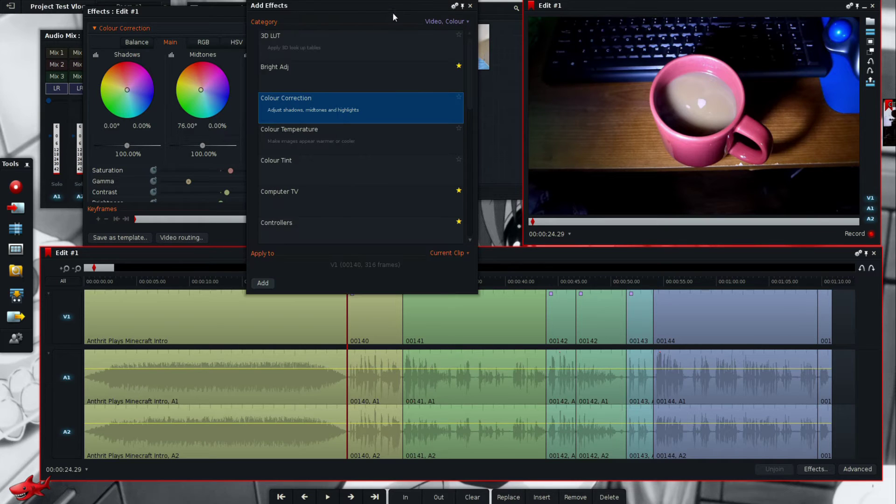
{"action": "left_click", "coordinate": [428, 24]}
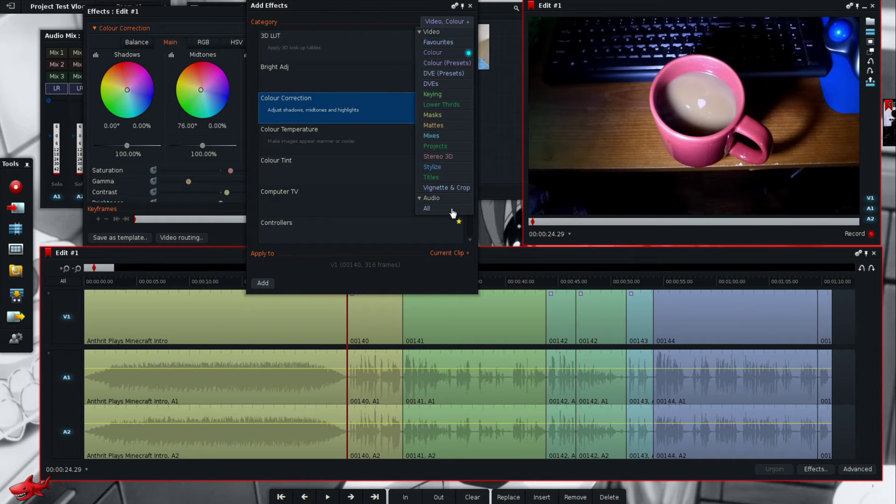
{"action": "left_click", "coordinate": [451, 213]}
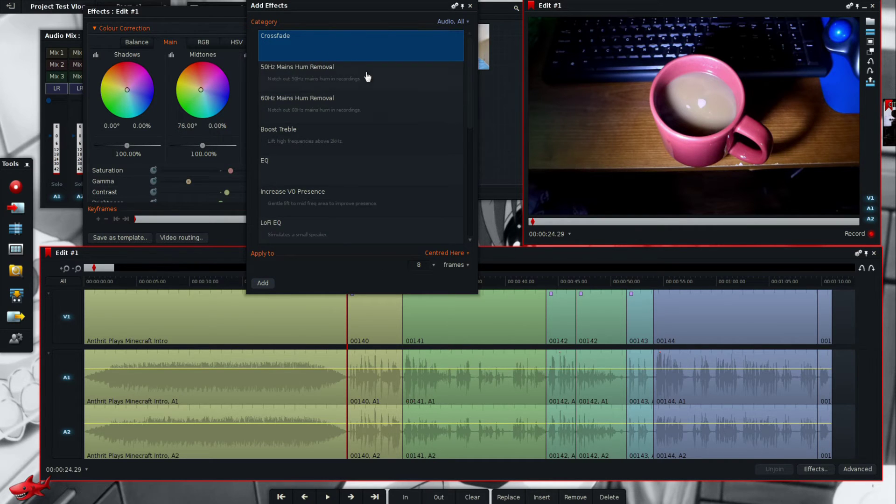
- Try an 8-frame audio Crossfade centred on the cut between the intro and clip 00140
{"action": "left_click", "coordinate": [434, 265]}
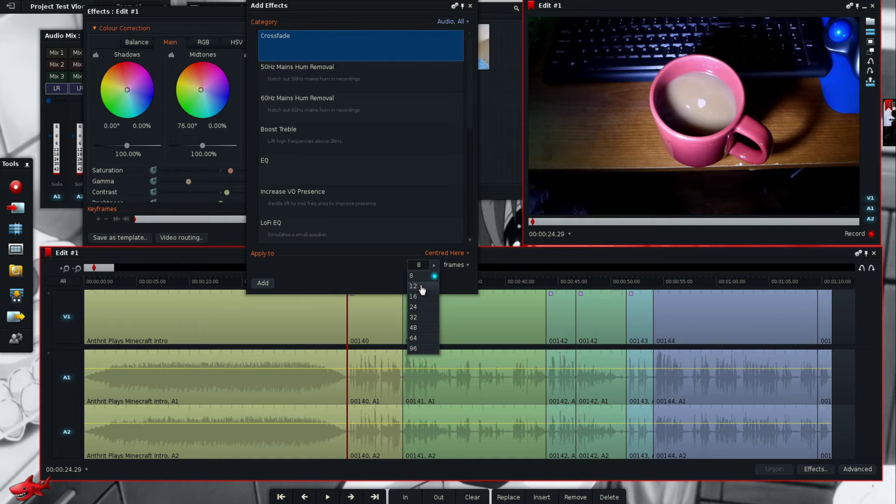
{"action": "left_click", "coordinate": [420, 276]}
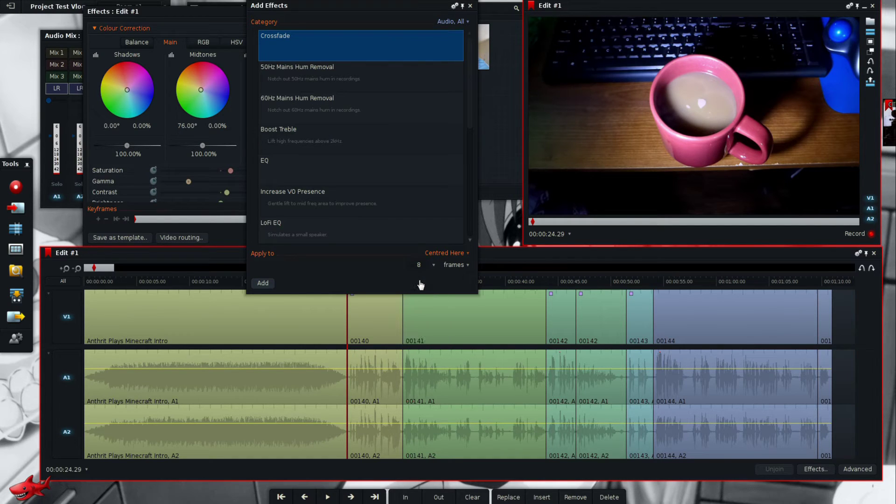
{"action": "left_click", "coordinate": [445, 266]}
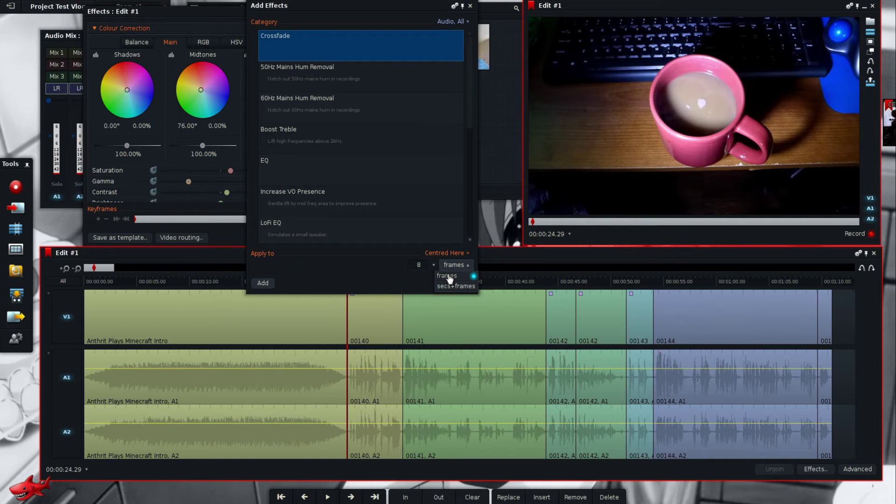
{"action": "left_click", "coordinate": [449, 276]}
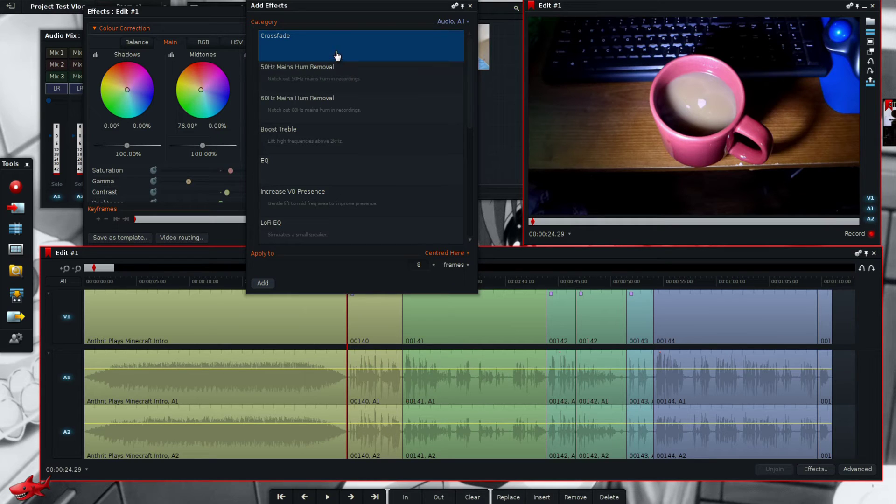
{"action": "double_click", "coordinate": [337, 56]}
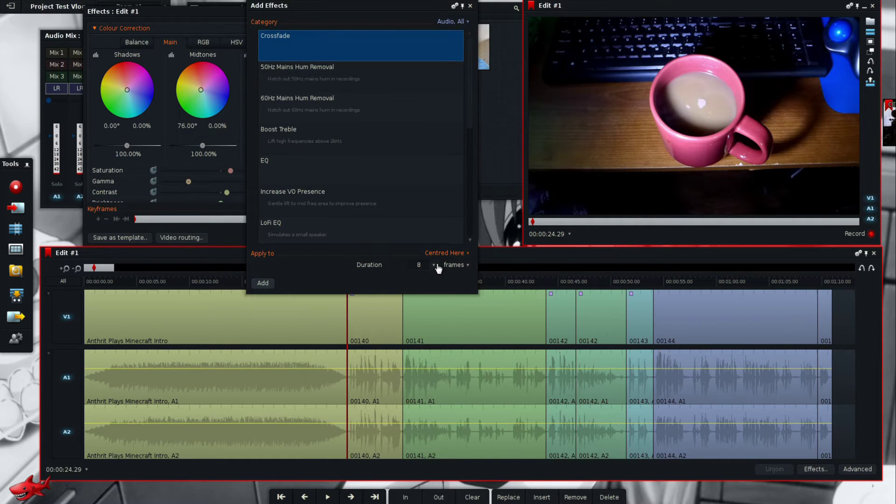
- Try a 16-frame audio Crossfade centred on the cut between the intro and clip 00140
{"action": "left_click", "coordinate": [437, 266]}
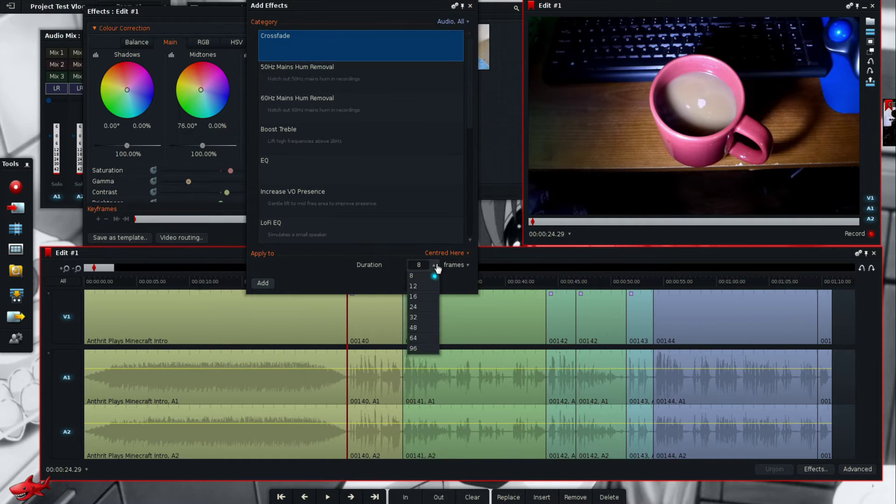
{"action": "left_click", "coordinate": [432, 299]}
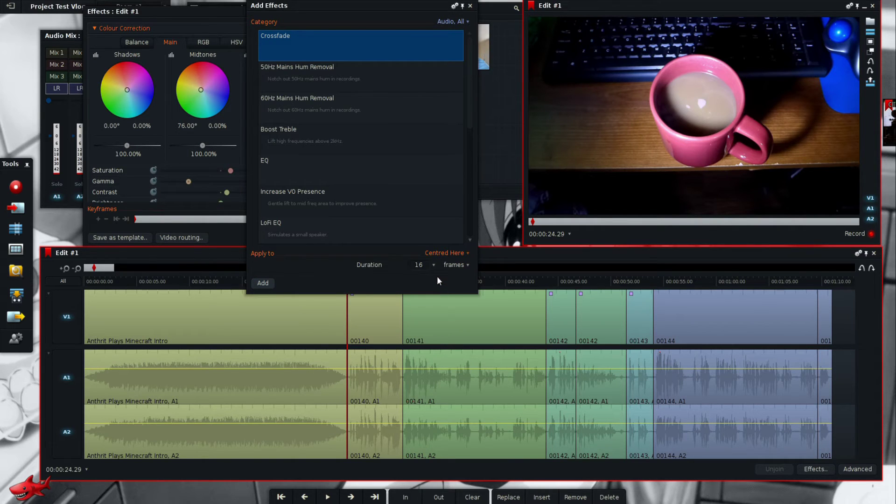
{"action": "double_click", "coordinate": [369, 45]}
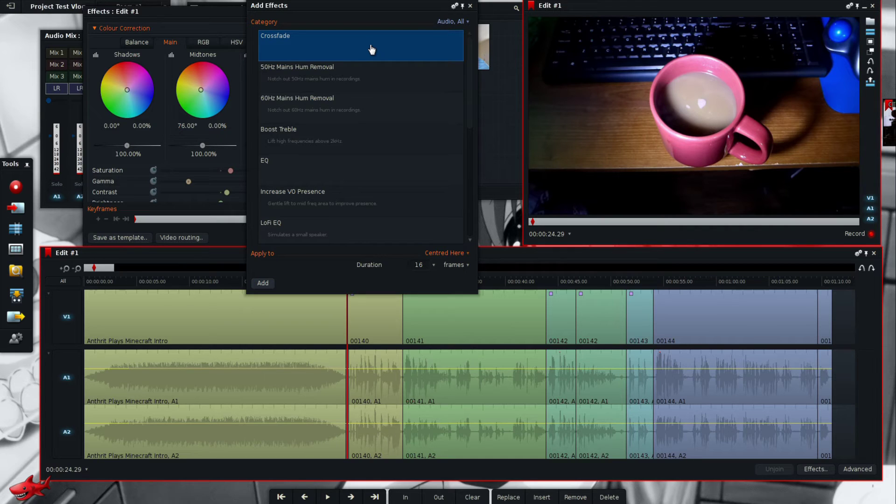
- Set the Crossfade duration to 32 frames and add it to the audio cut between the intro and clip 00140
{"action": "left_click", "coordinate": [434, 265]}
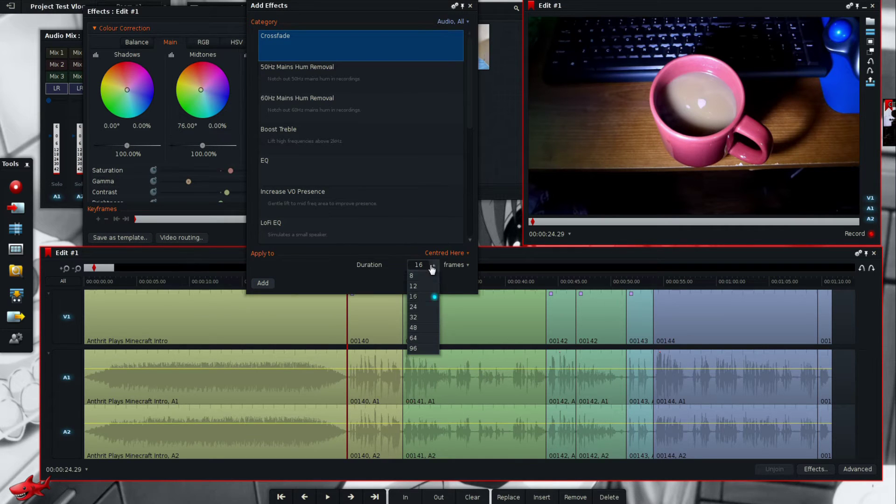
{"action": "left_click", "coordinate": [429, 318]}
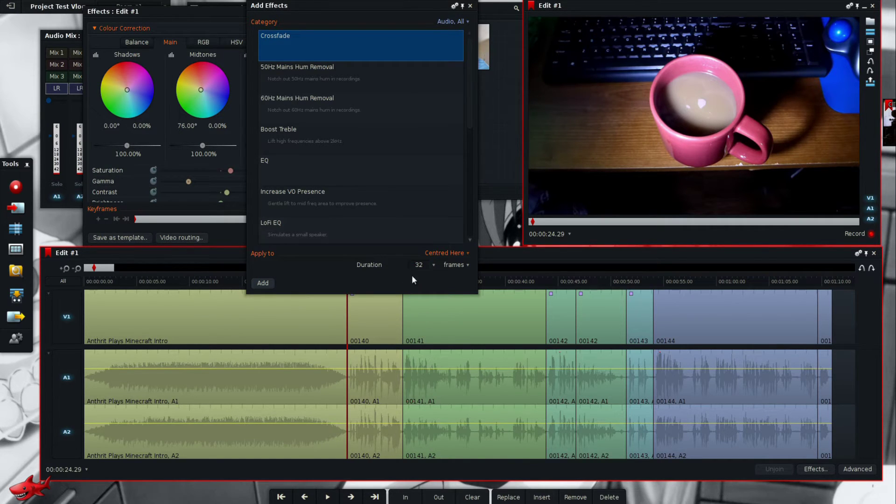
{"action": "double_click", "coordinate": [363, 54]}
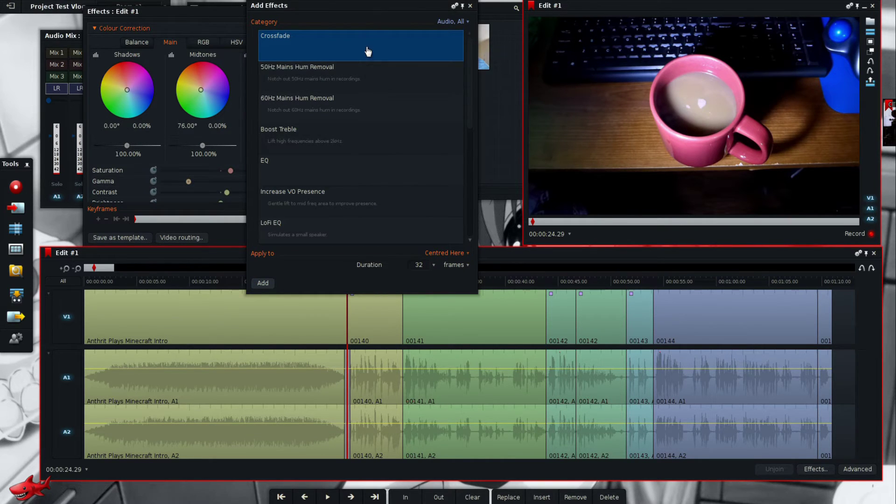
- Add 32-frame audio Crossfades to the cuts between 00140 and 00141 and between 00141 and the first 00142 clip
{"action": "key", "text": "s"}
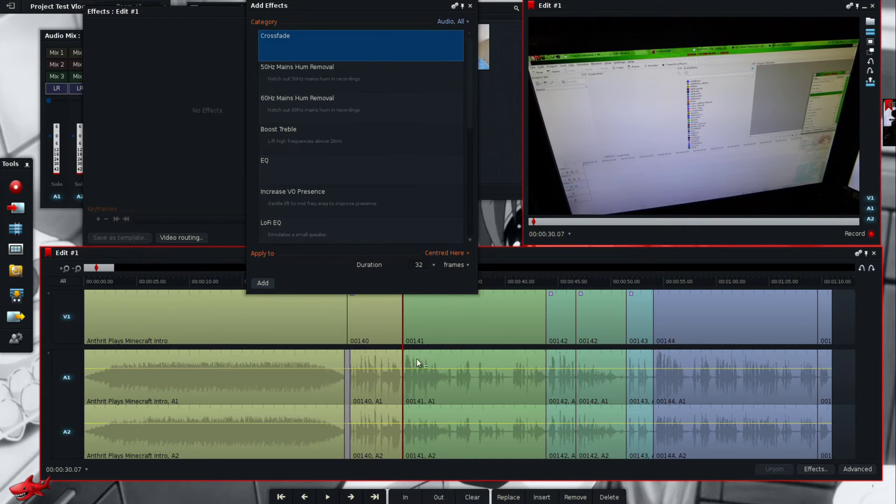
{"action": "double_click", "coordinate": [339, 58]}
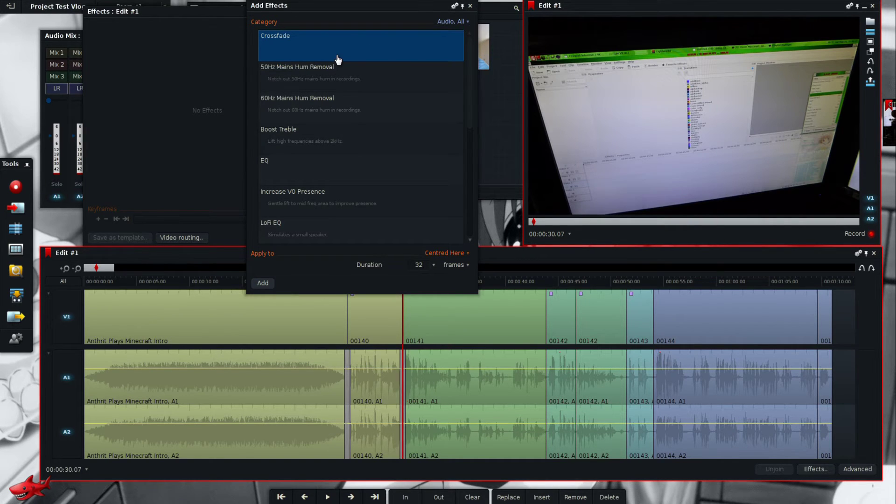
{"action": "key", "text": "space"}
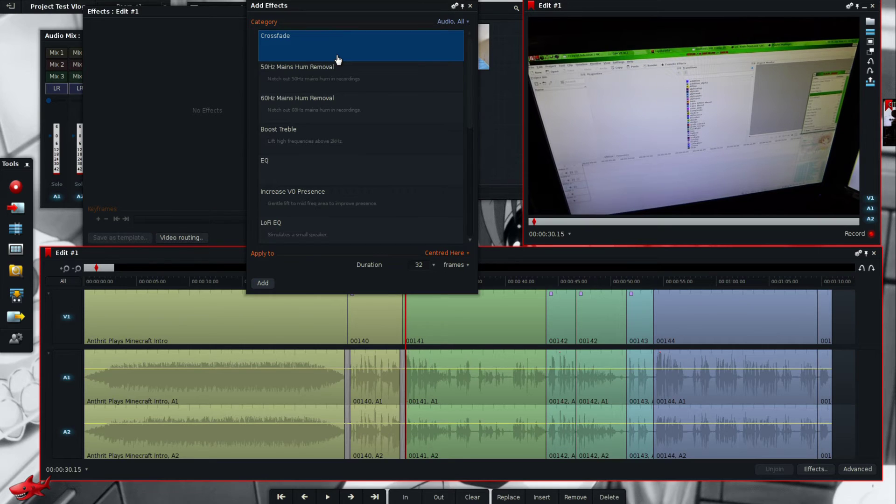
{"action": "key", "text": "s"}
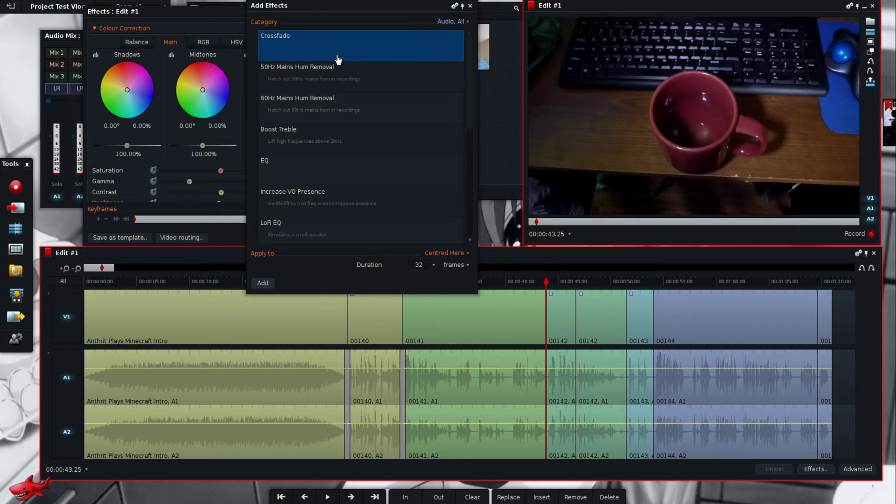
{"action": "double_click", "coordinate": [339, 58]}
- Add 32-frame audio Crossfades to the cut between the two 00142 clips and the cut before clip 00143
{"action": "key", "text": "s"}
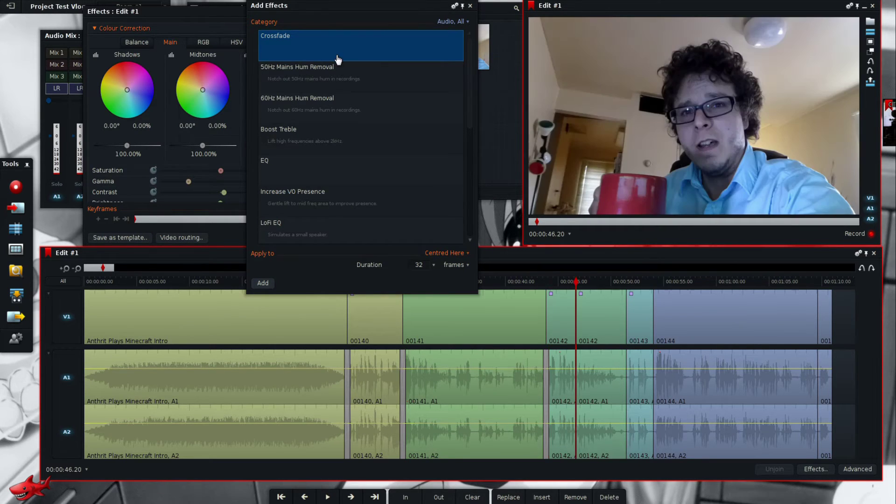
{"action": "double_click", "coordinate": [339, 59]}
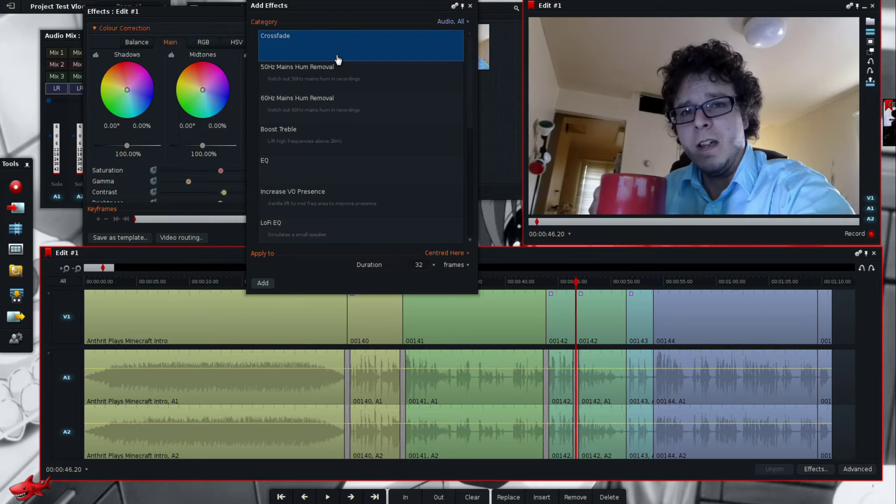
{"action": "key", "text": "s"}
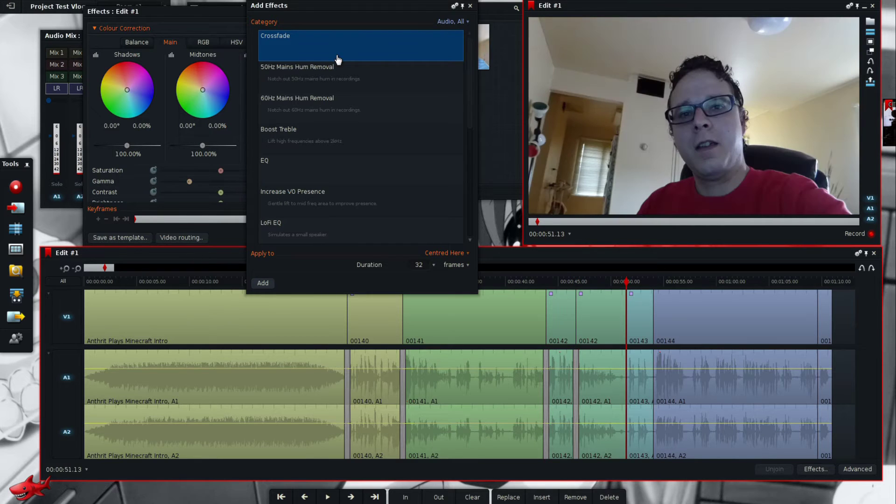
{"action": "double_click", "coordinate": [340, 60]}
- Add 32-frame audio Crossfades between 00143 and 00144 and between the two 00144 clips, then play to the end of the edit
{"action": "key", "text": "s"}
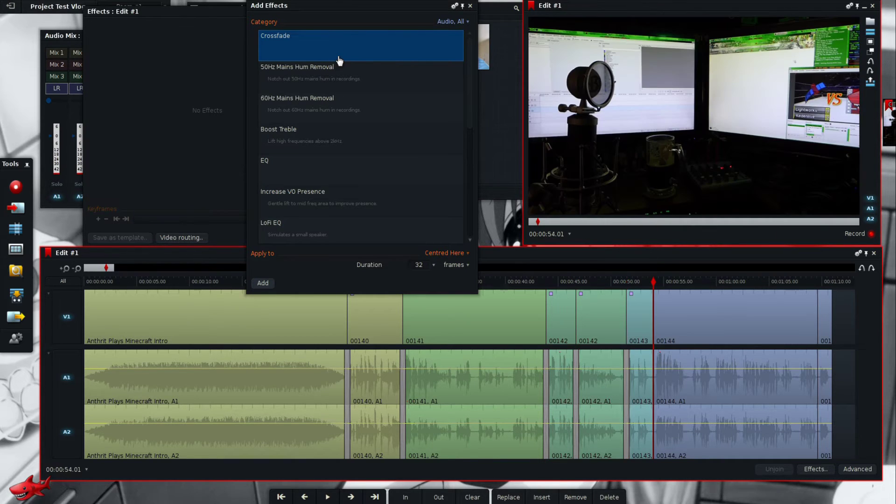
{"action": "double_click", "coordinate": [339, 59]}
{"action": "key", "text": "s"}
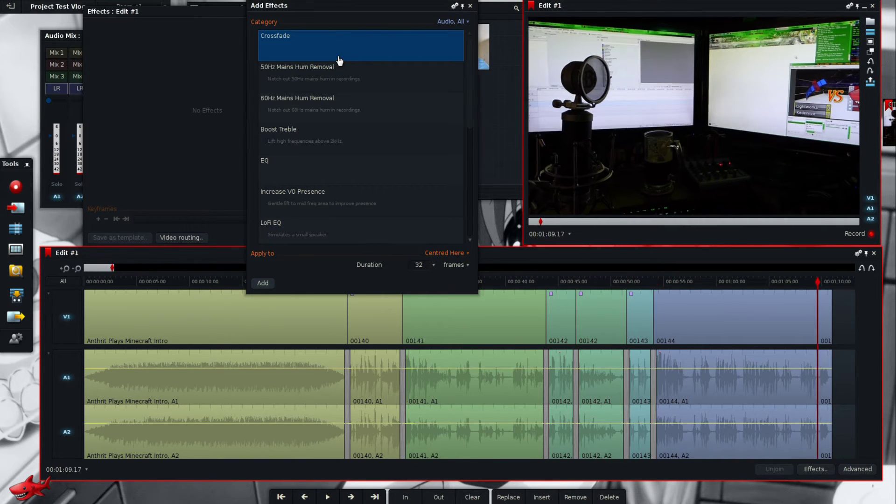
{"action": "double_click", "coordinate": [339, 59]}
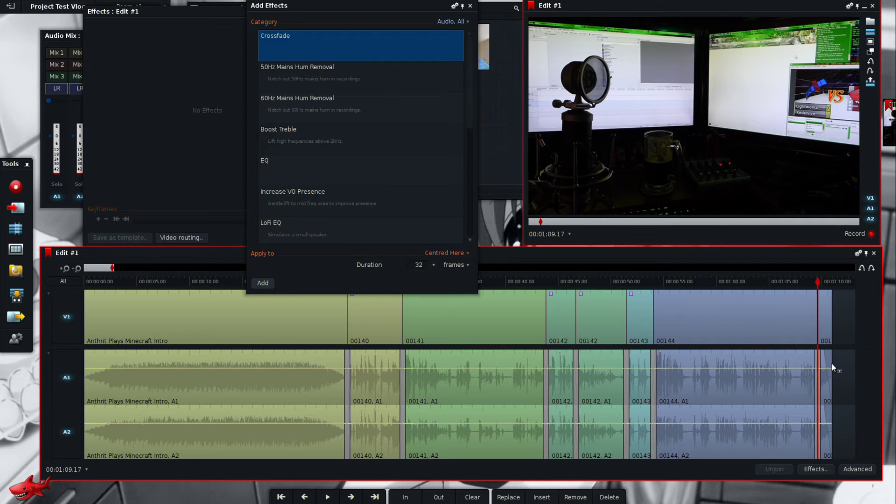
{"action": "key", "text": "space"}
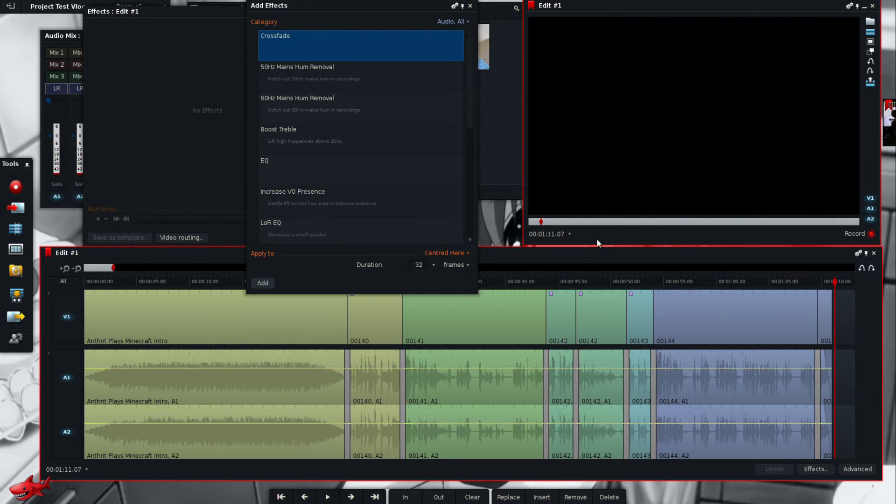
- Return to the cut between the intro and clip 00140 and deselect audio tracks A1 and A2, leaving only V1 enabled
{"action": "left_click", "coordinate": [576, 255]}
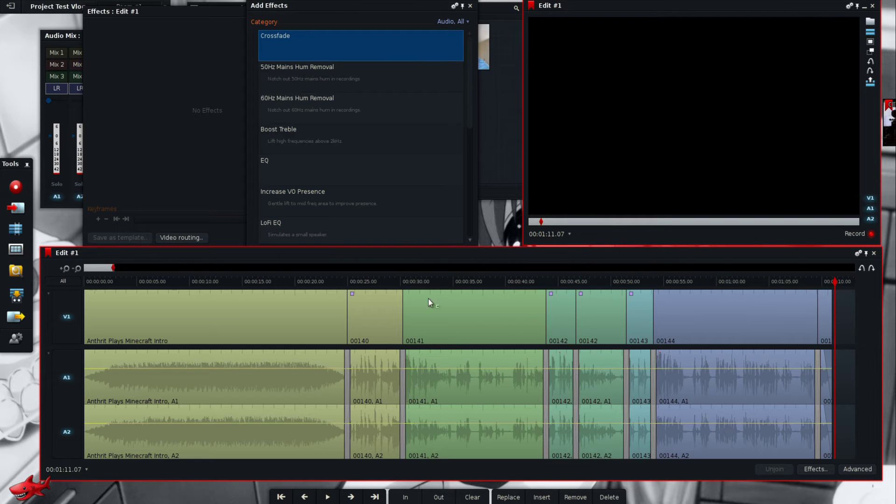
{"action": "left_click", "coordinate": [361, 282]}
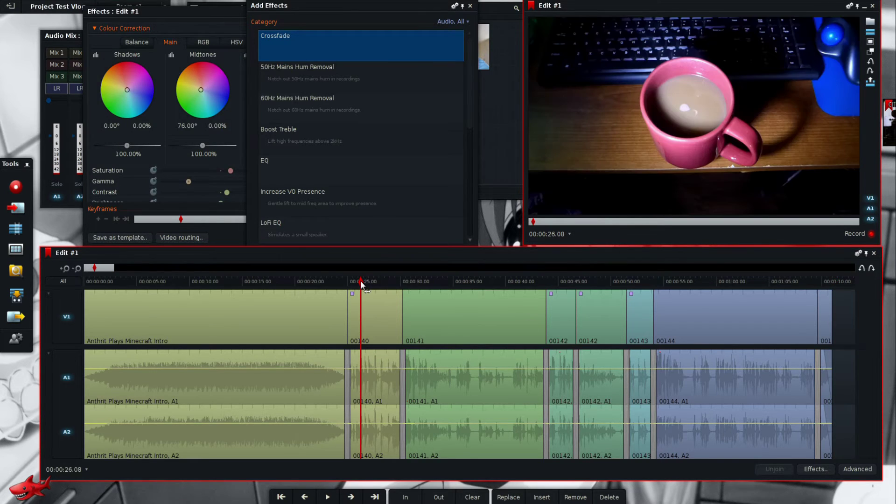
{"action": "key", "text": "a"}
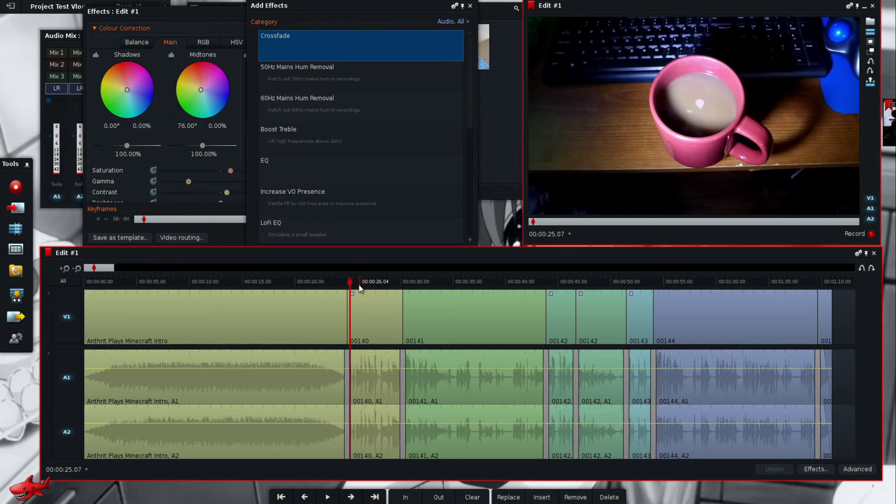
{"action": "left_click", "coordinate": [348, 308]}
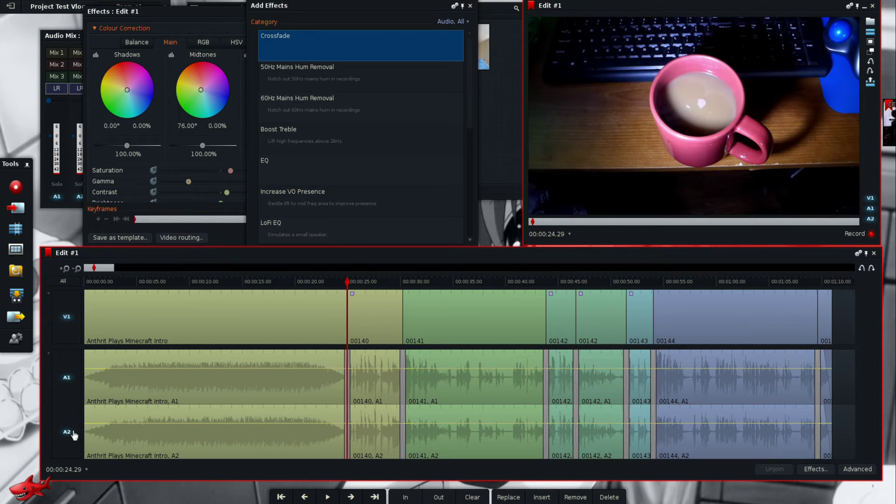
{"action": "left_click", "coordinate": [69, 403]}
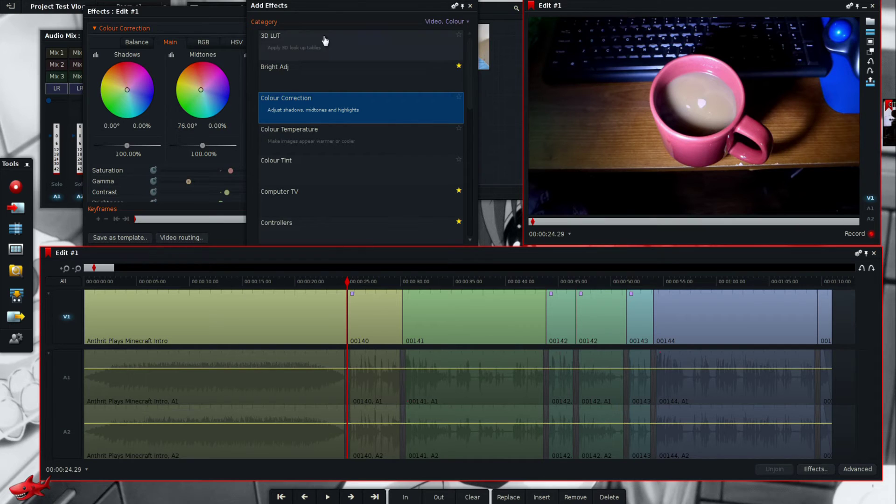
- Choose the Wipe transition from the Mixes video effects for the cut between the intro and clip 00140
{"action": "left_click", "coordinate": [439, 22]}
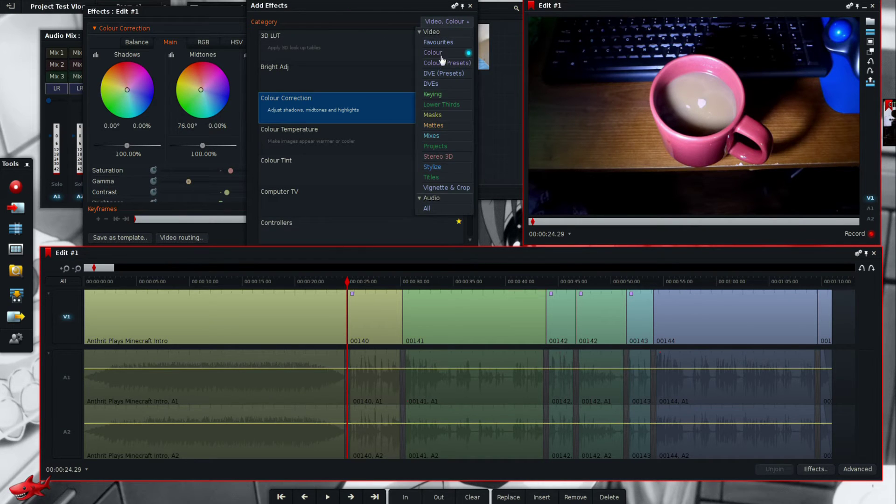
{"action": "left_click", "coordinate": [441, 137]}
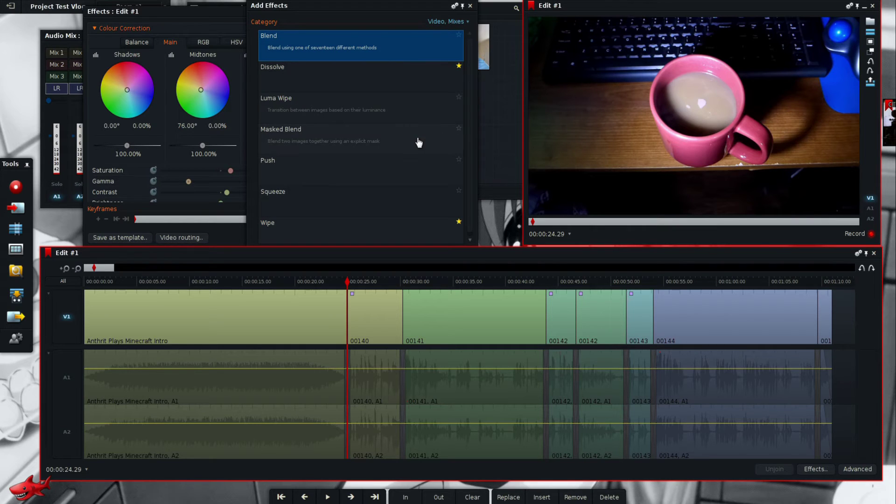
{"action": "scroll", "coordinate": [469, 194], "scroll_direction": "down", "scroll_amount": 1}
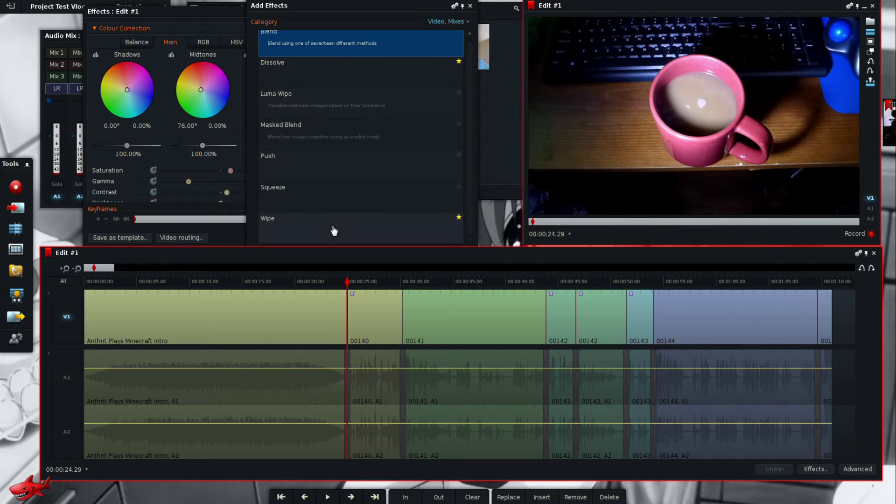
{"action": "left_click", "coordinate": [328, 8]}
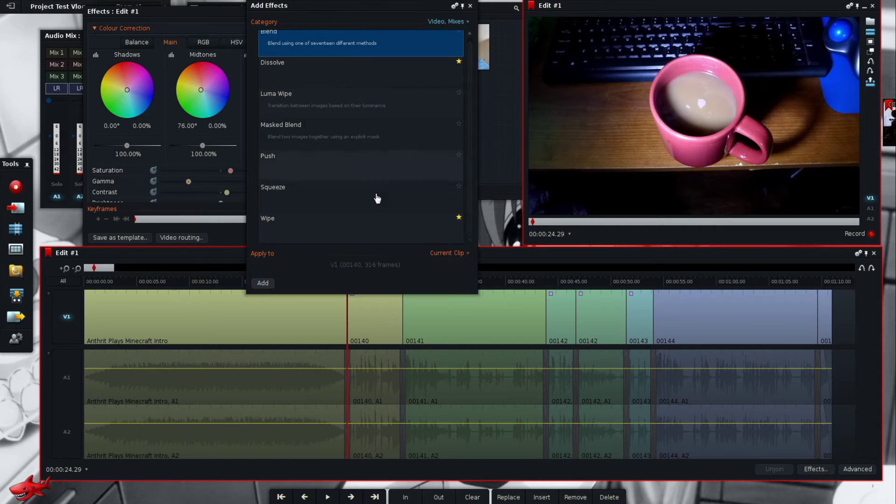
{"action": "left_click", "coordinate": [337, 237]}
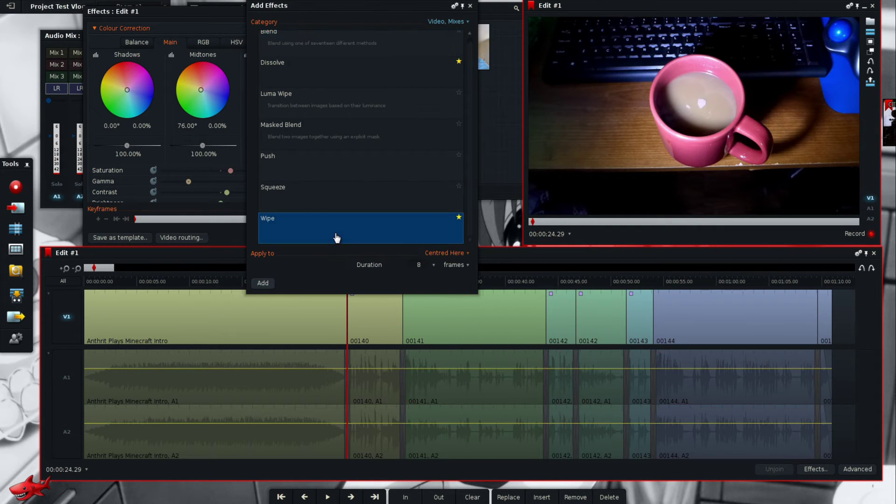
- Add a centred Wipe transition with a duration of 32 frames at the cut between the Minecraft intro and clip 00140
{"action": "left_click", "coordinate": [434, 265]}
{"action": "left_click", "coordinate": [422, 324]}
{"action": "double_click", "coordinate": [328, 235]}
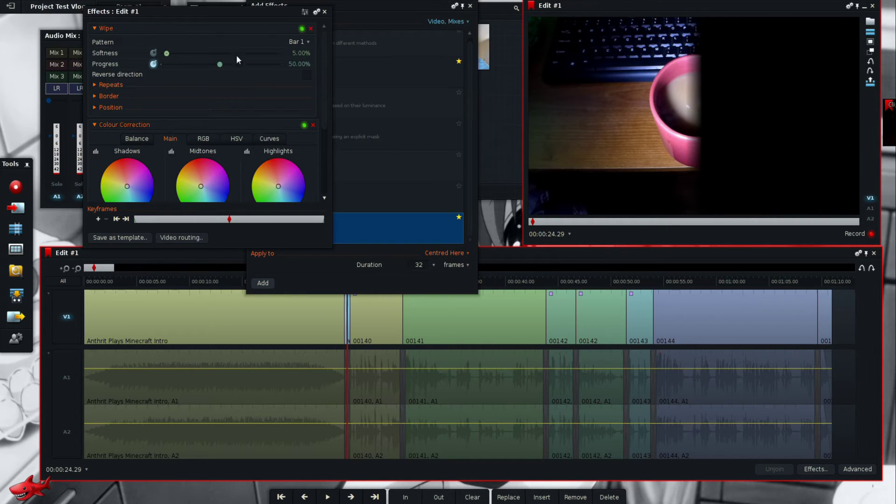
- Set the pattern of the wipe between the intro and clip 00140 to Fan 3 from the Clock category
{"action": "left_click", "coordinate": [299, 47]}
{"action": "left_click", "coordinate": [294, 49]}
{"action": "left_click", "coordinate": [304, 50]}
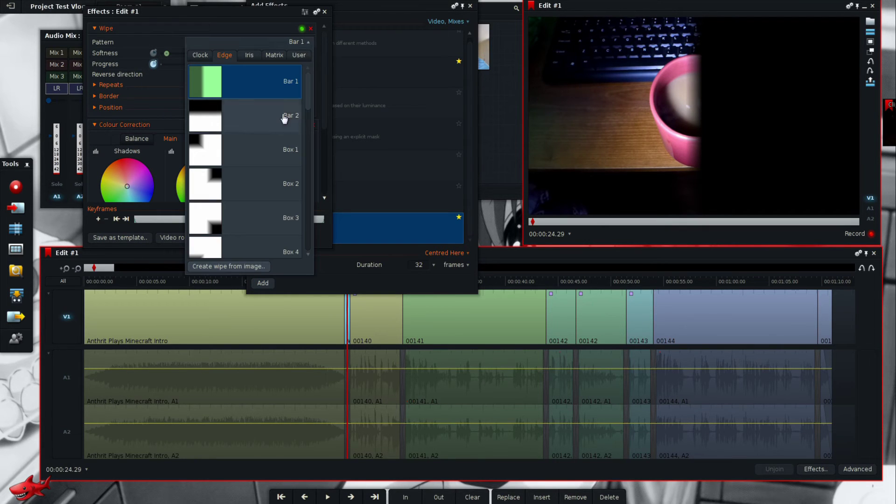
{"action": "left_click", "coordinate": [250, 57]}
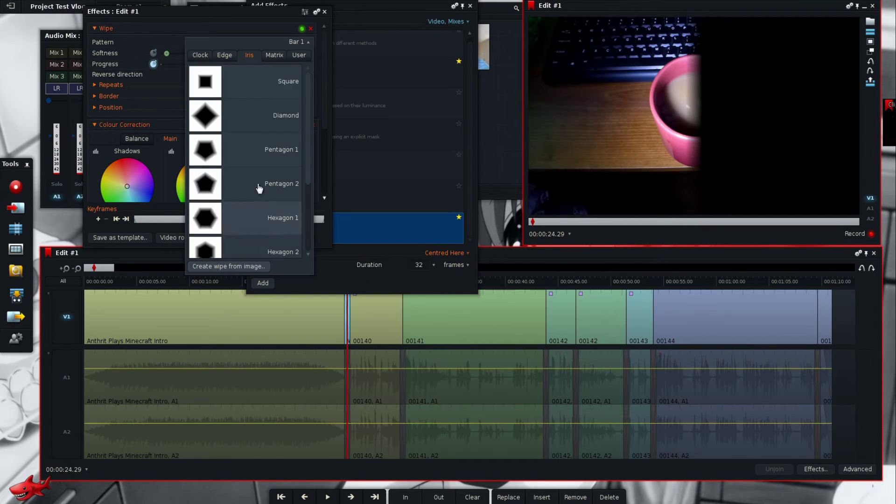
{"action": "scroll", "coordinate": [308, 96], "scroll_direction": "down", "scroll_amount": 1}
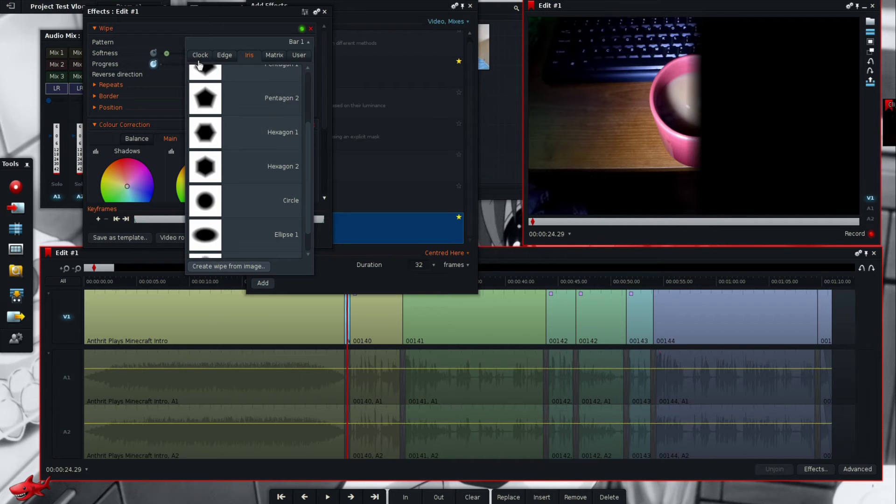
{"action": "scroll", "coordinate": [307, 93], "scroll_direction": "up", "scroll_amount": 10}
{"action": "left_click_drag", "start_coordinate": [307, 96], "coordinate": [319, 147]}
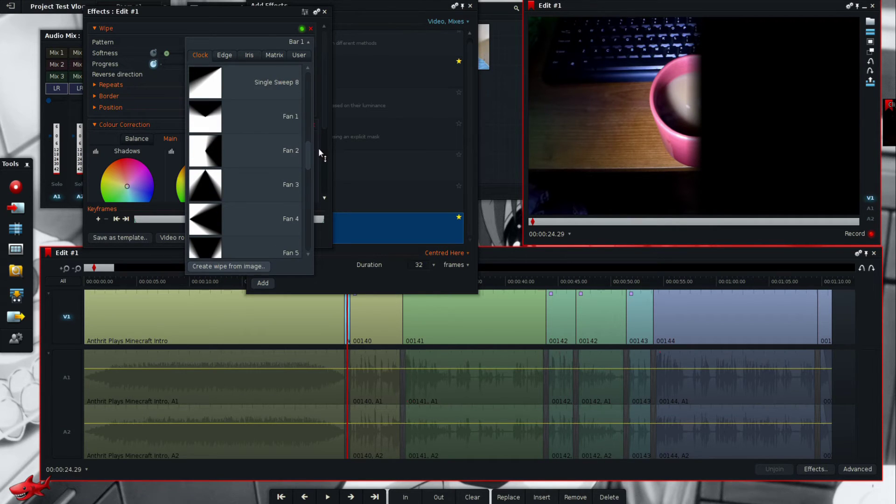
{"action": "left_click", "coordinate": [262, 187]}
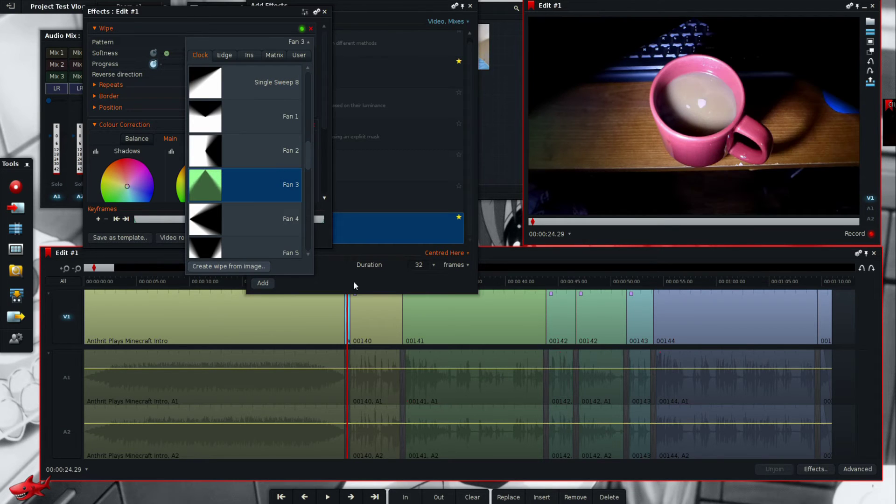
{"action": "left_click", "coordinate": [361, 292]}
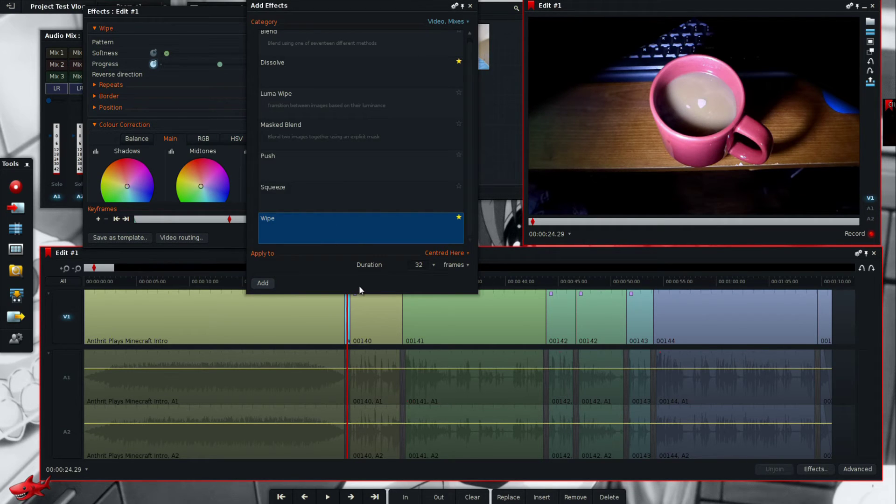
- Add a Wipe at the cut between clips 00140 and 00141 and set its pattern to Barn Door 4
{"action": "key", "text": "s"}
{"action": "key", "text": "s"}
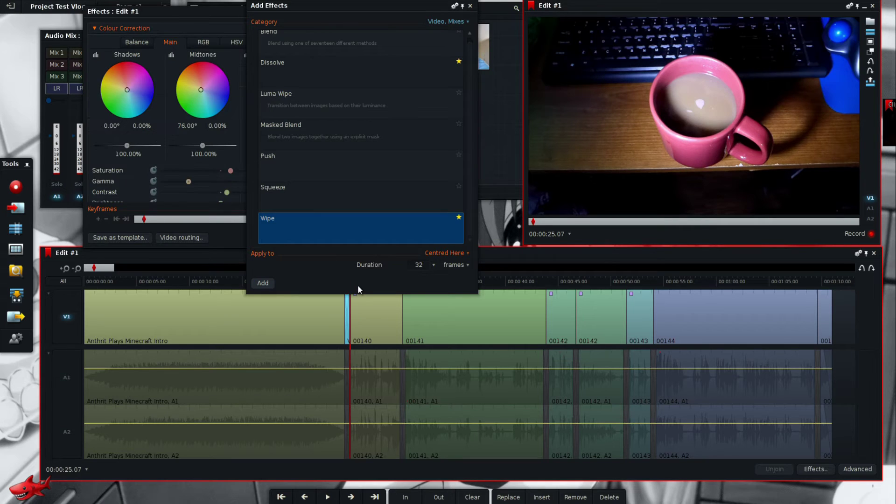
{"action": "double_click", "coordinate": [337, 240]}
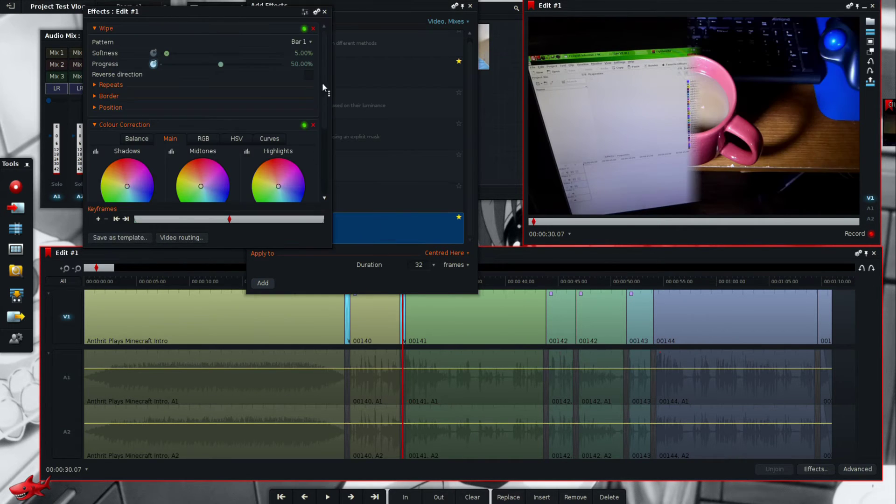
{"action": "left_click", "coordinate": [301, 45]}
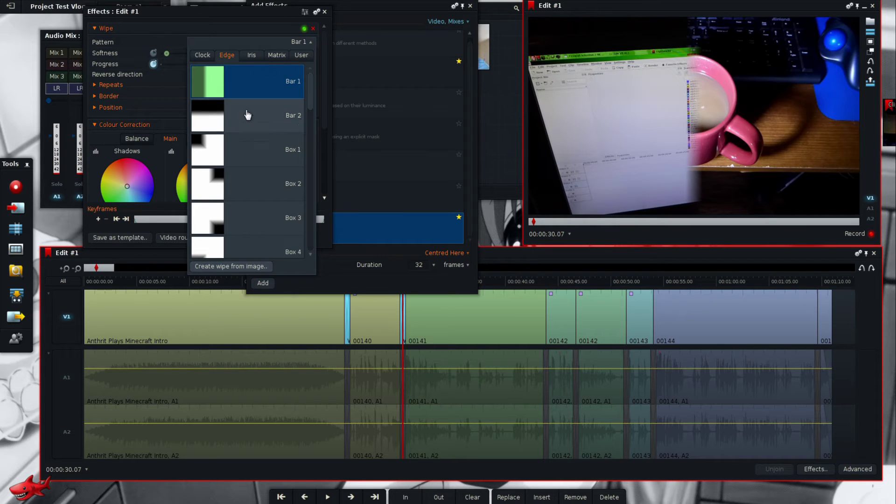
{"action": "left_click_drag", "start_coordinate": [309, 98], "coordinate": [310, 180]}
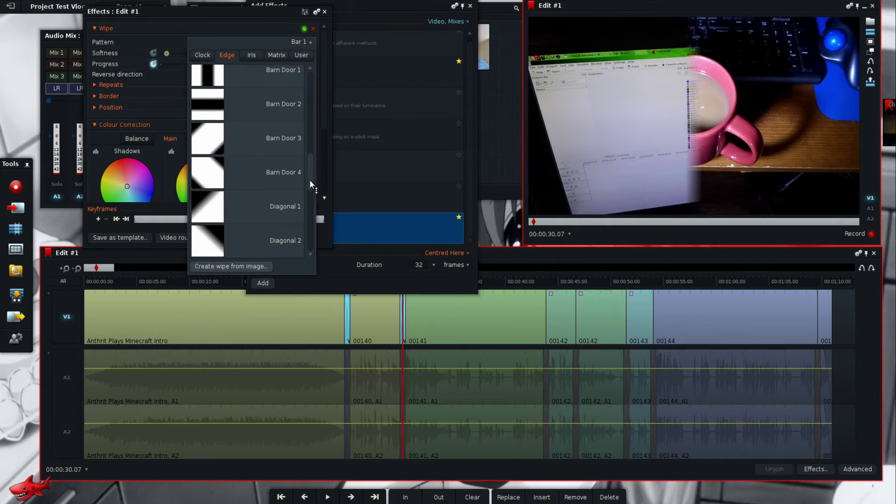
{"action": "left_click", "coordinate": [281, 179]}
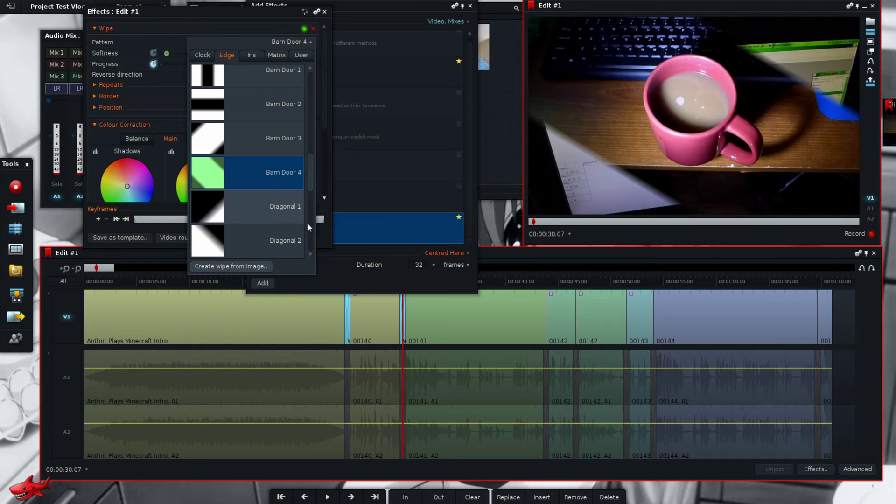
{"action": "left_click", "coordinate": [355, 281]}
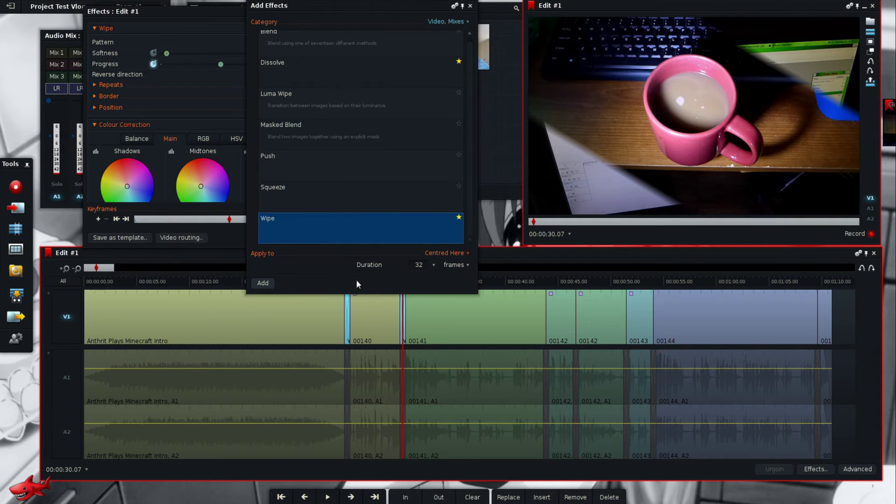
- Add a Wipe at the cut between clips 00141 and 00142 and set its pattern to Spiral 3 from the Matrix category
{"action": "key", "text": "s"}
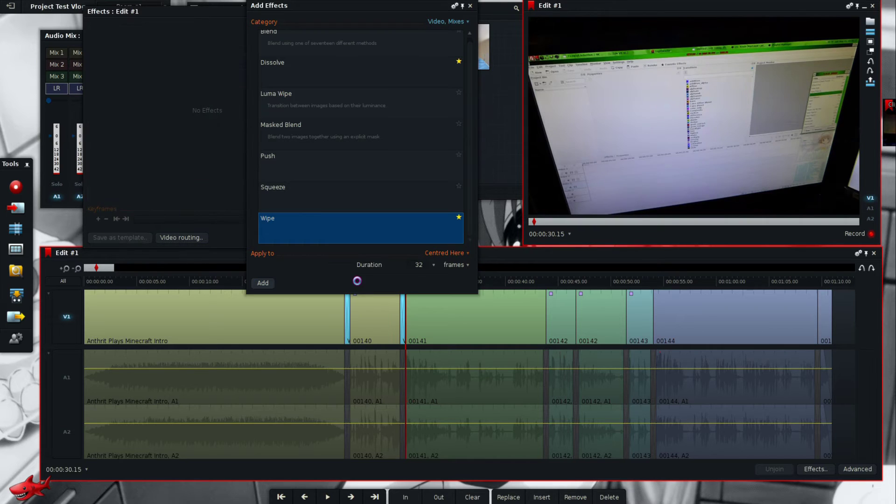
{"action": "key", "text": "s"}
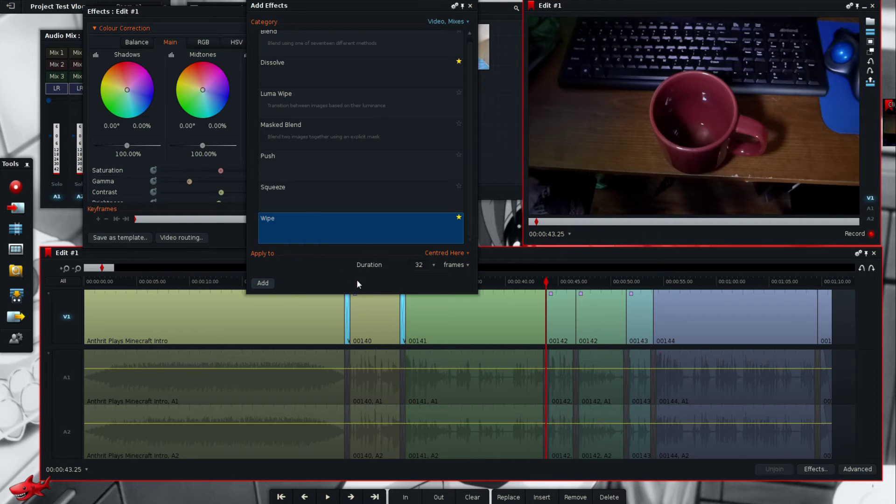
{"action": "double_click", "coordinate": [349, 233]}
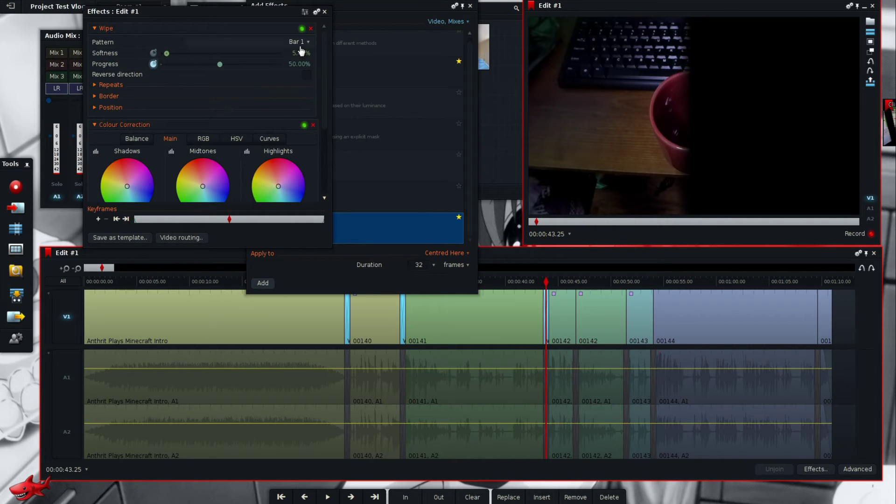
{"action": "left_click", "coordinate": [300, 47]}
{"action": "left_click", "coordinate": [280, 56]}
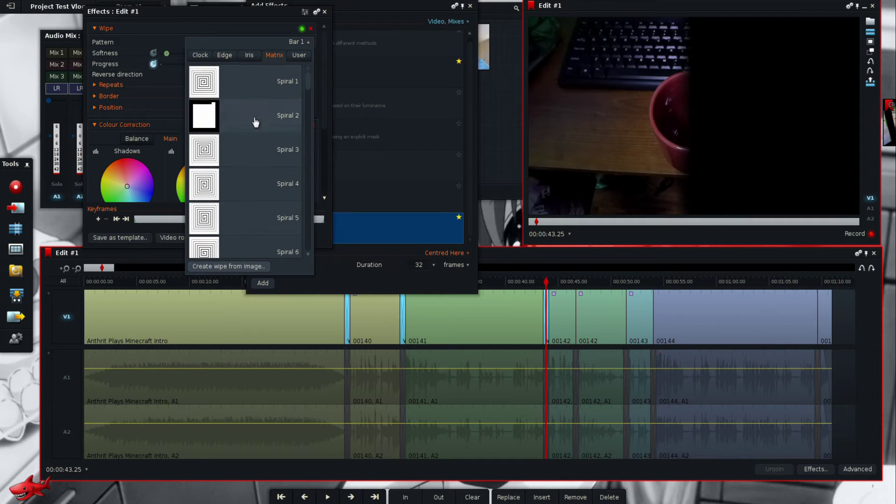
{"action": "left_click", "coordinate": [249, 149]}
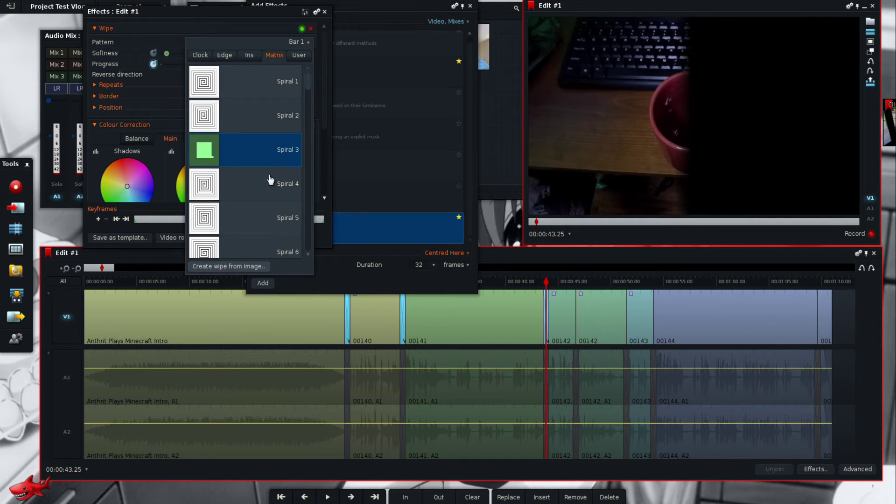
{"action": "left_click", "coordinate": [391, 282]}
- Add a Wipe at the cut between the two 00142 clips and set its pattern to Fan 2 from the Clock category
{"action": "key", "text": "s"}
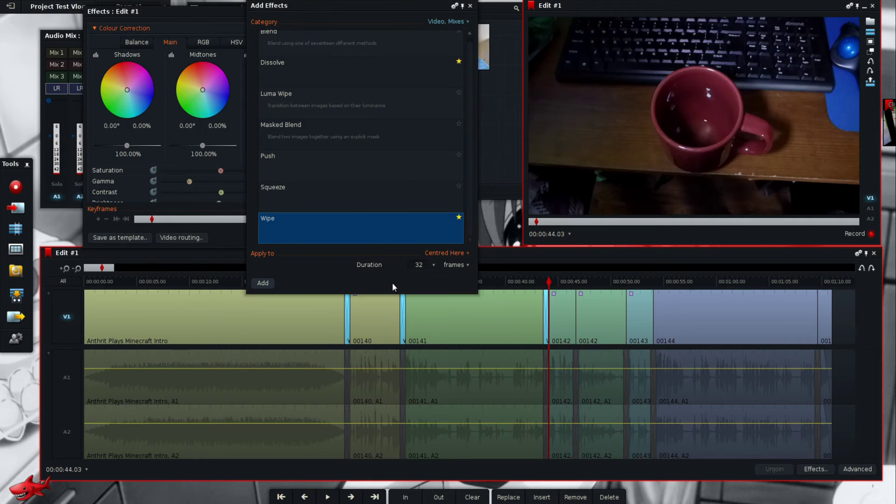
{"action": "key", "text": "s"}
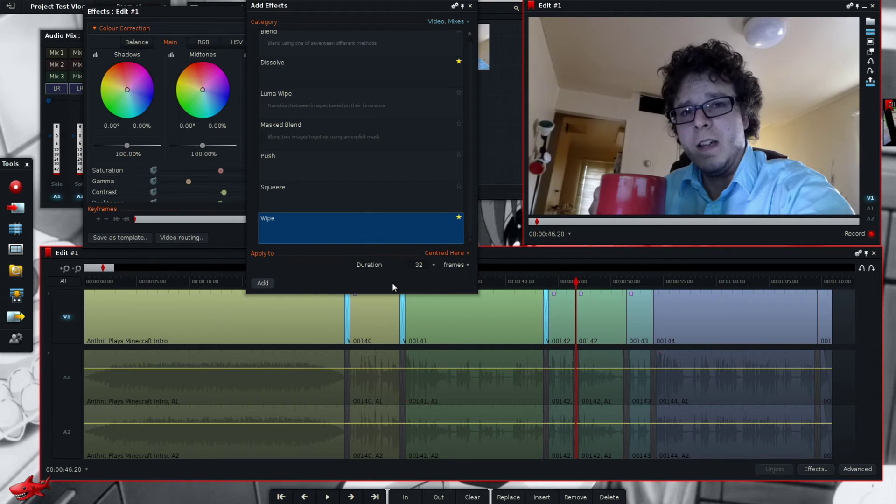
{"action": "double_click", "coordinate": [371, 226]}
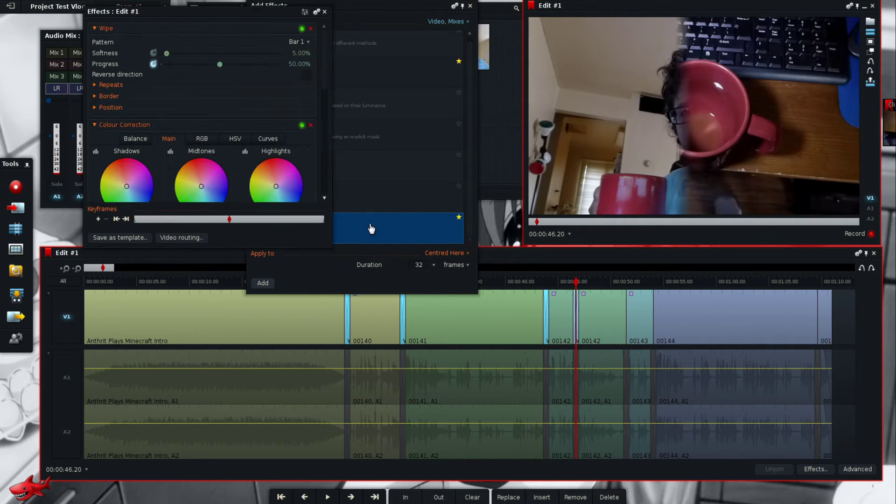
{"action": "left_click", "coordinate": [296, 41]}
{"action": "left_click", "coordinate": [200, 55]}
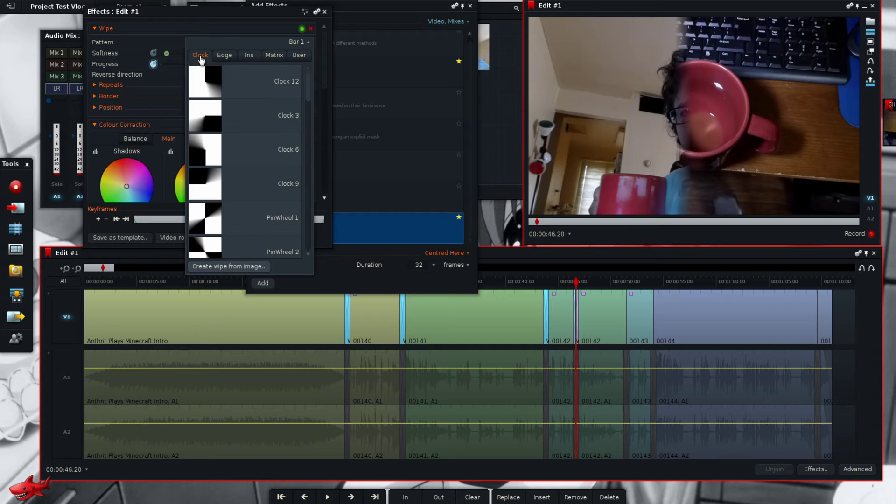
{"action": "left_click_drag", "start_coordinate": [306, 88], "coordinate": [313, 153]}
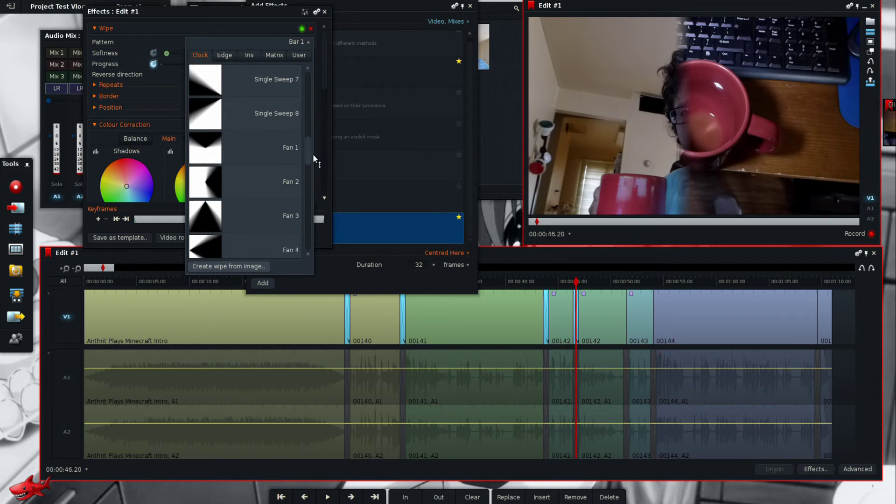
{"action": "left_click", "coordinate": [275, 188]}
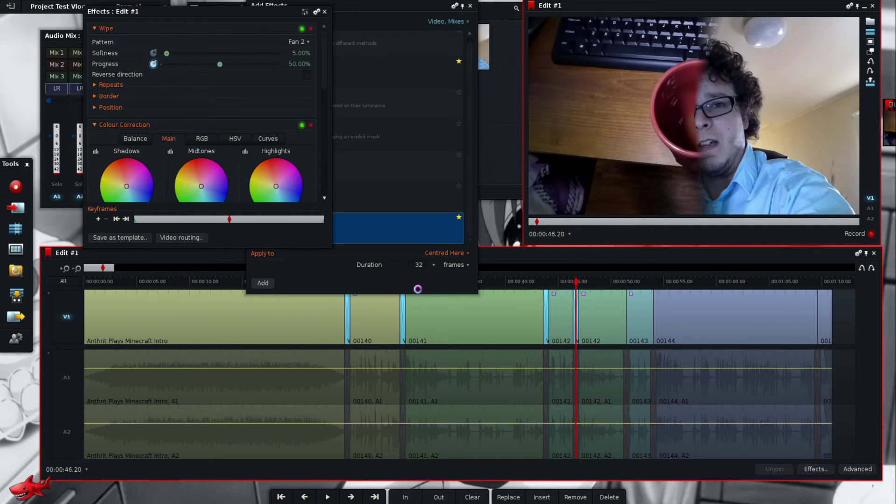
- Add a Wipe at the cut between clips 00142 and 00143 and set its pattern to Hexagon 2 from the Iris category
{"action": "key", "text": "s"}
{"action": "key", "text": "s"}
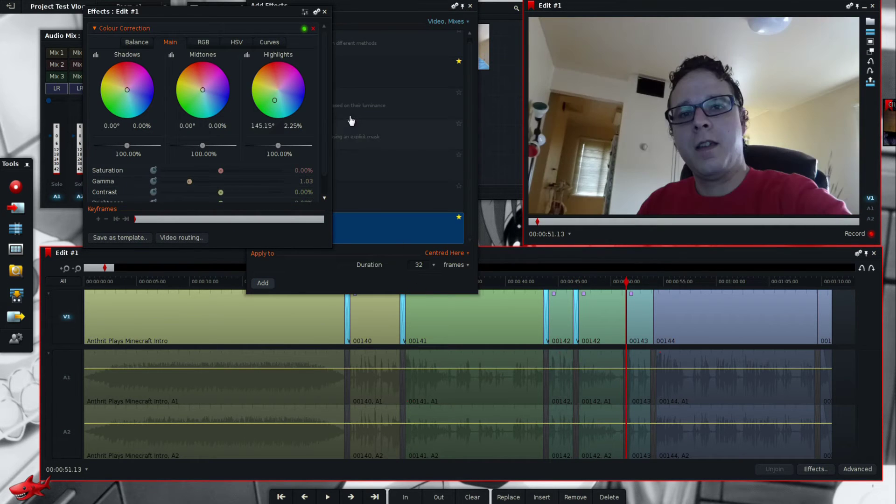
{"action": "double_click", "coordinate": [388, 231]}
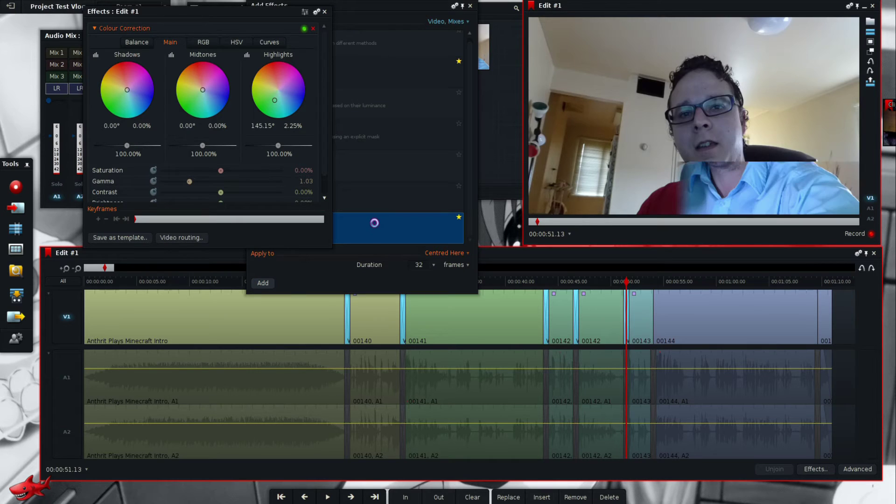
{"action": "left_click", "coordinate": [298, 41]}
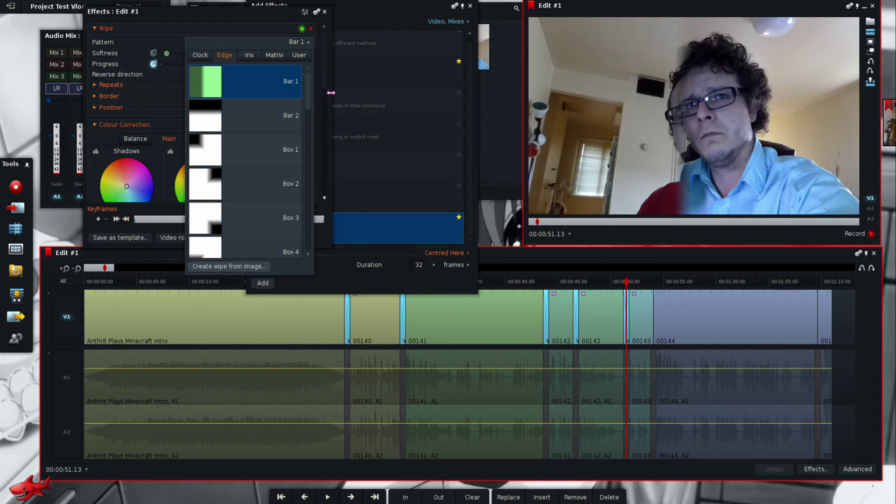
{"action": "scroll", "coordinate": [310, 97], "scroll_direction": "down", "scroll_amount": 3}
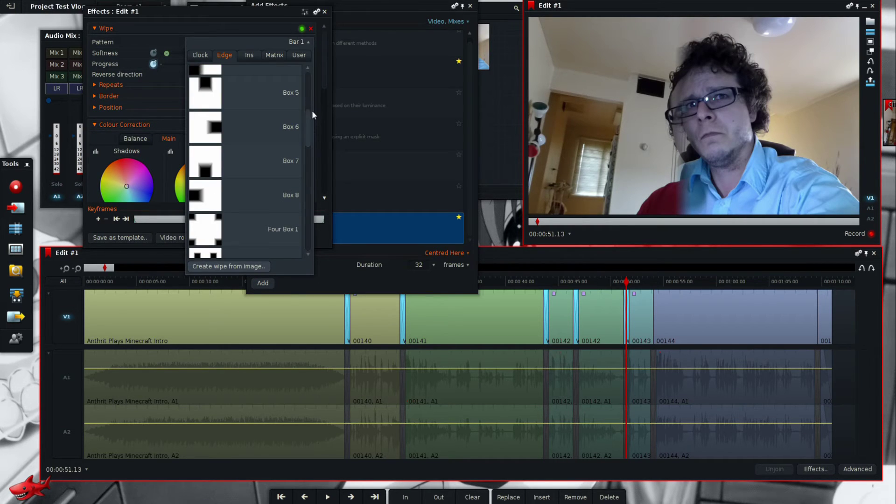
{"action": "scroll", "coordinate": [309, 118], "scroll_direction": "down", "scroll_amount": 1}
{"action": "left_click", "coordinate": [299, 55]}
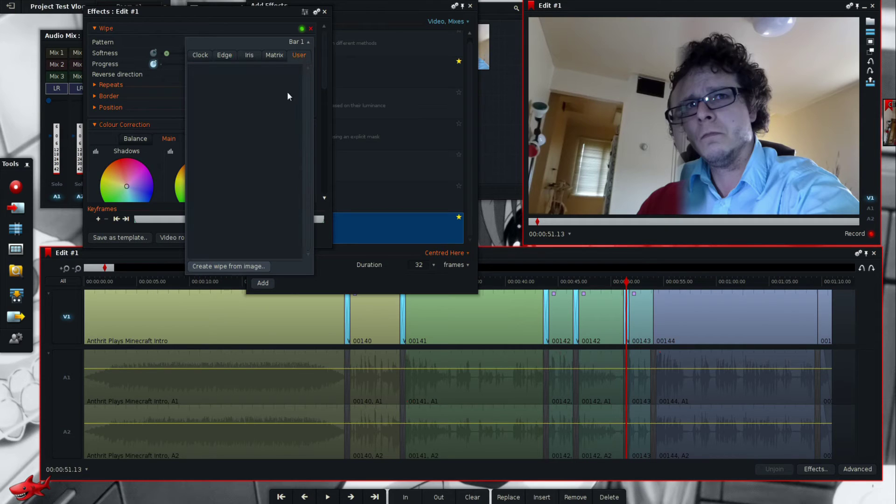
{"action": "left_click", "coordinate": [279, 56]}
{"action": "left_click", "coordinate": [250, 56]}
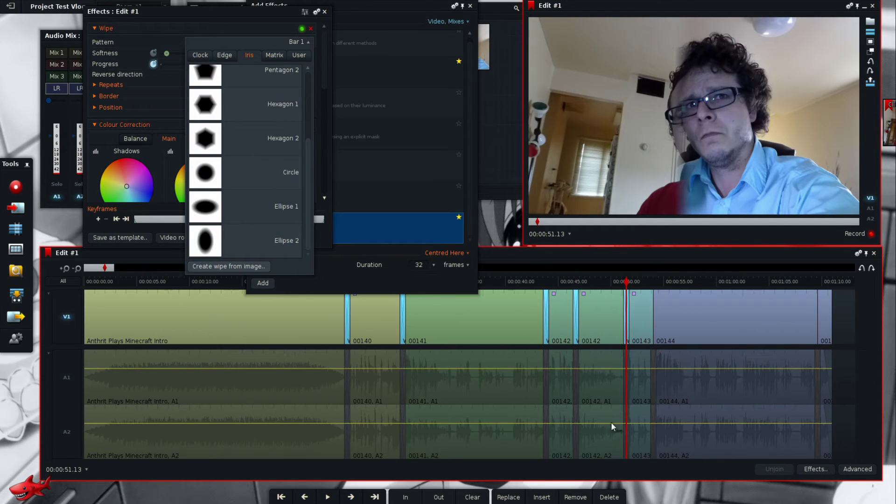
{"action": "left_click", "coordinate": [270, 143]}
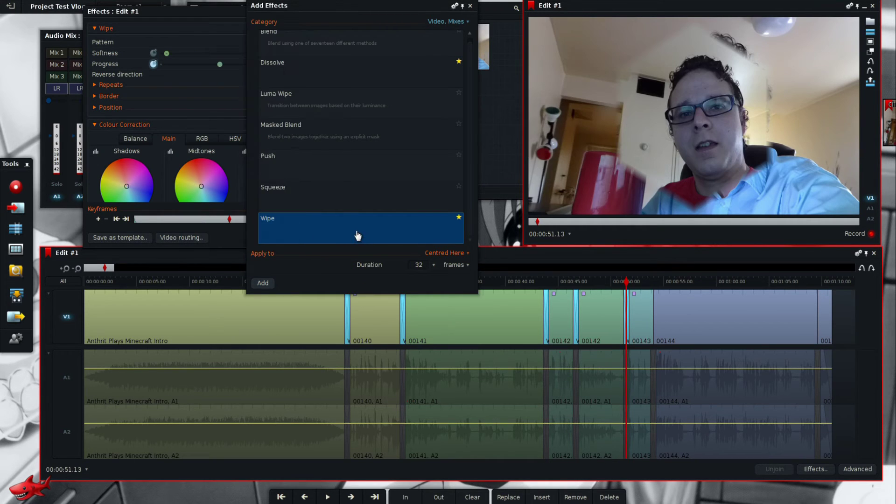
- Add a Wipe at the cut between clips 00143 and 00144 and set its pattern to Box 6 from the Edge category
{"action": "key", "text": "s"}
{"action": "key", "text": "s"}
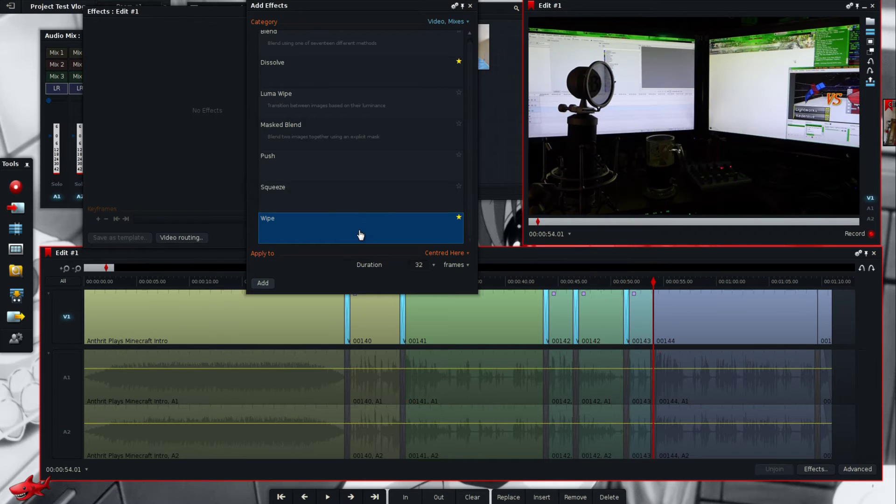
{"action": "double_click", "coordinate": [360, 235]}
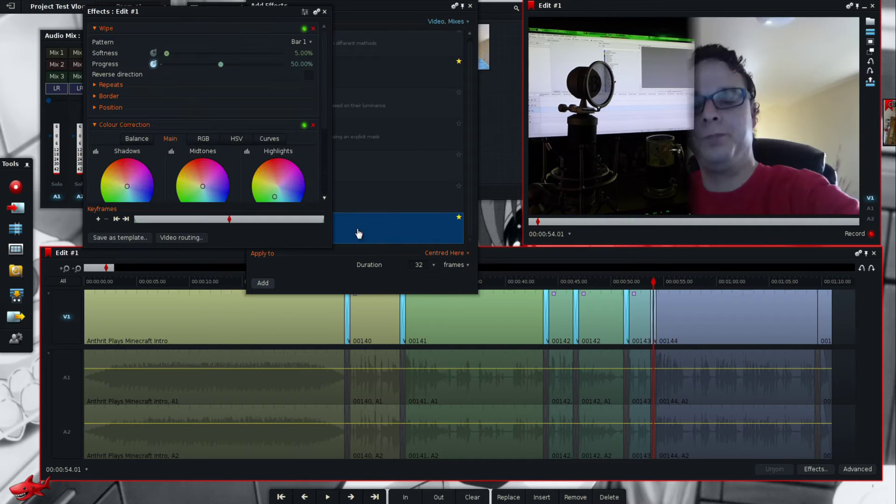
{"action": "left_click", "coordinate": [295, 42]}
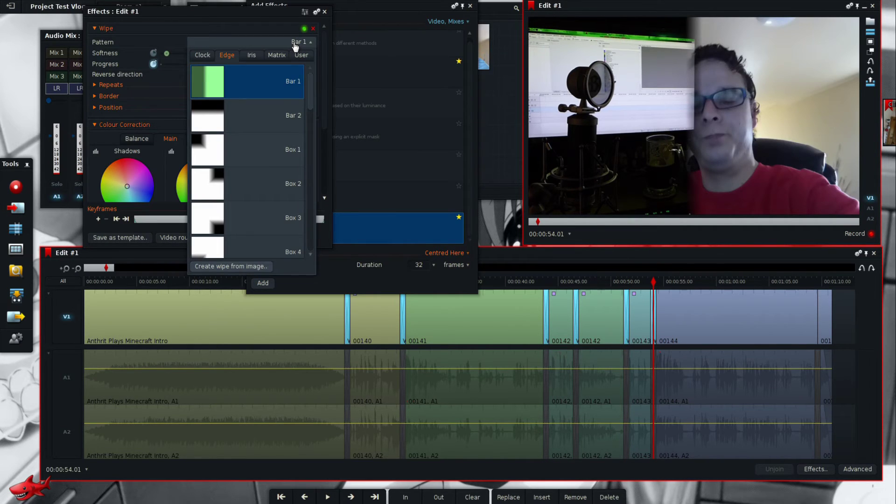
{"action": "left_click_drag", "start_coordinate": [310, 99], "coordinate": [313, 125]}
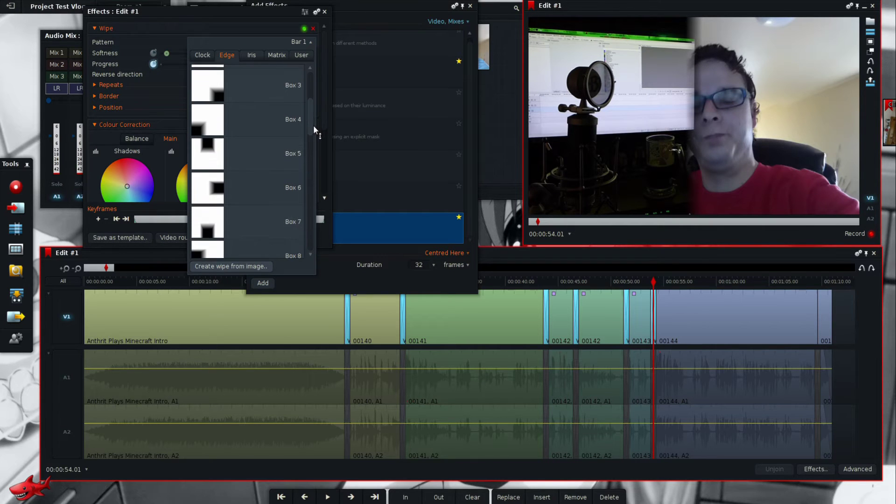
{"action": "left_click", "coordinate": [255, 198]}
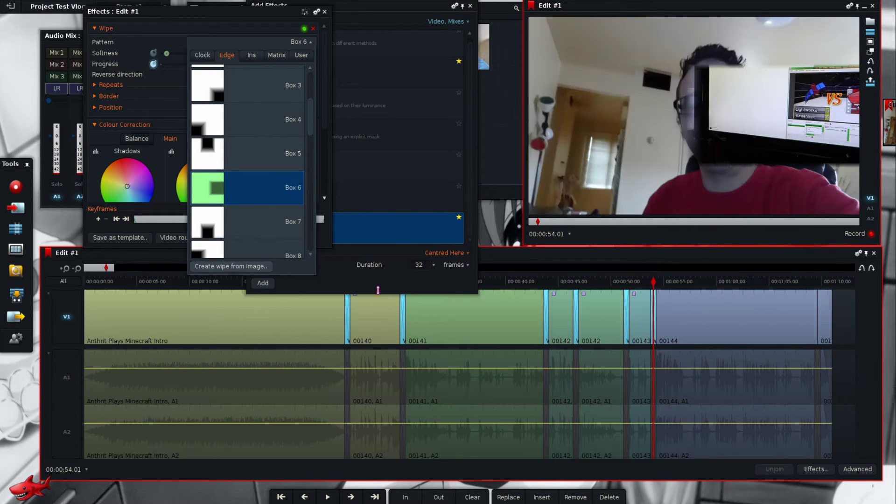
{"action": "left_click", "coordinate": [378, 290]}
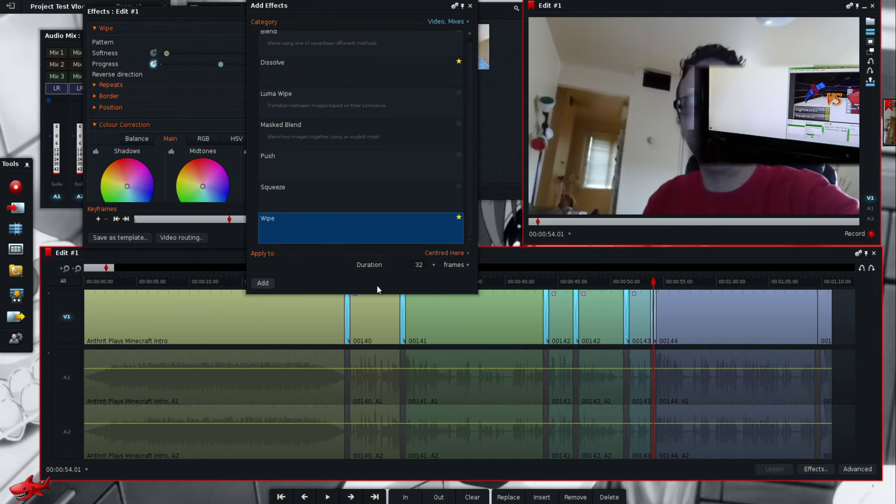
- Add a 32-frame Dissolve centred on the cut between the two 00144 clips and scrub through it to check the transition
{"action": "left_click", "coordinate": [805, 290]}
{"action": "left_click", "coordinate": [810, 312]}
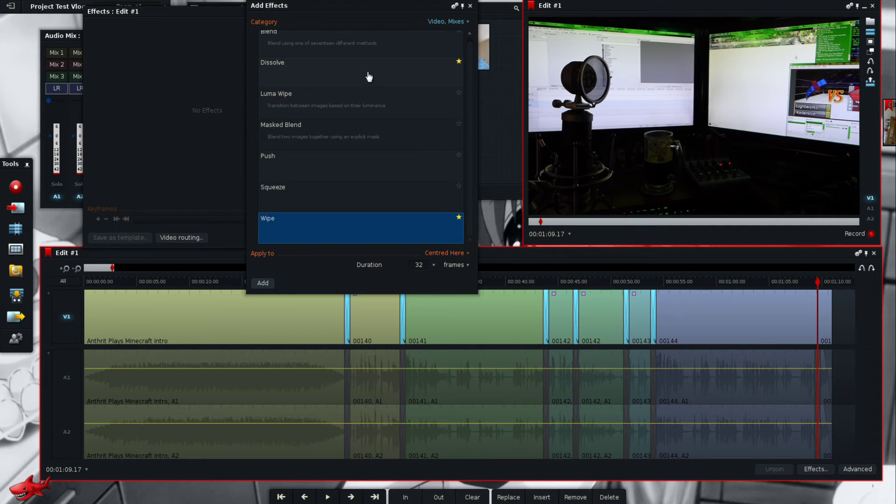
{"action": "left_click", "coordinate": [369, 76]}
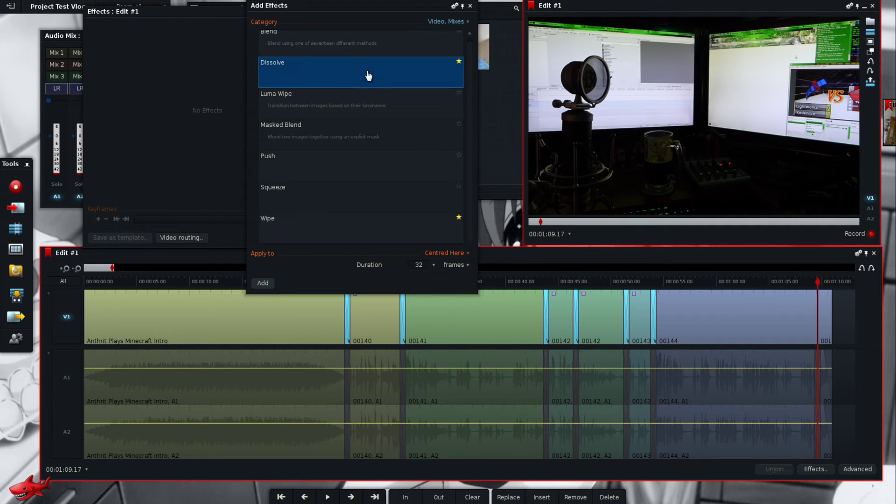
{"action": "double_click", "coordinate": [369, 76]}
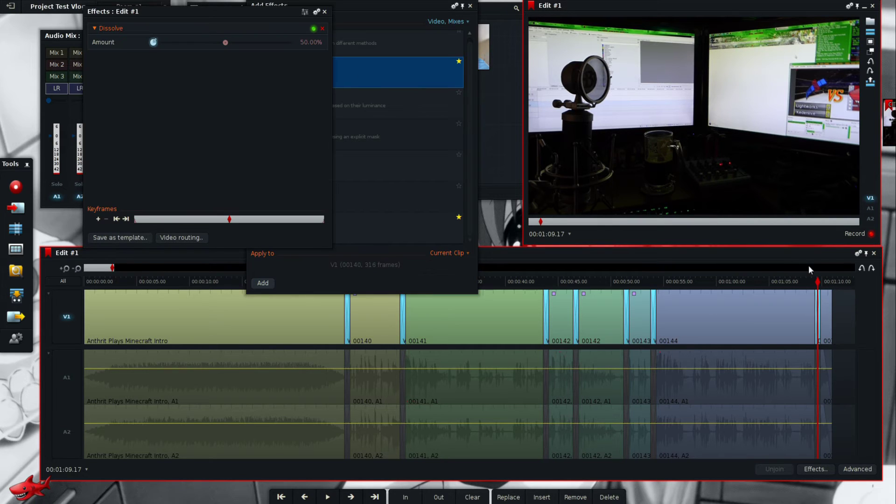
{"action": "left_click", "coordinate": [816, 283]}
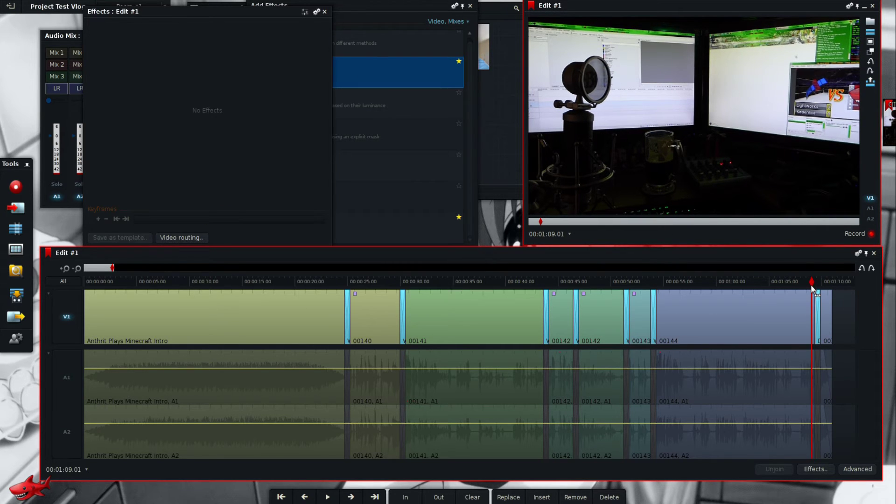
{"action": "left_click_drag", "start_coordinate": [816, 286], "coordinate": [821, 286]}
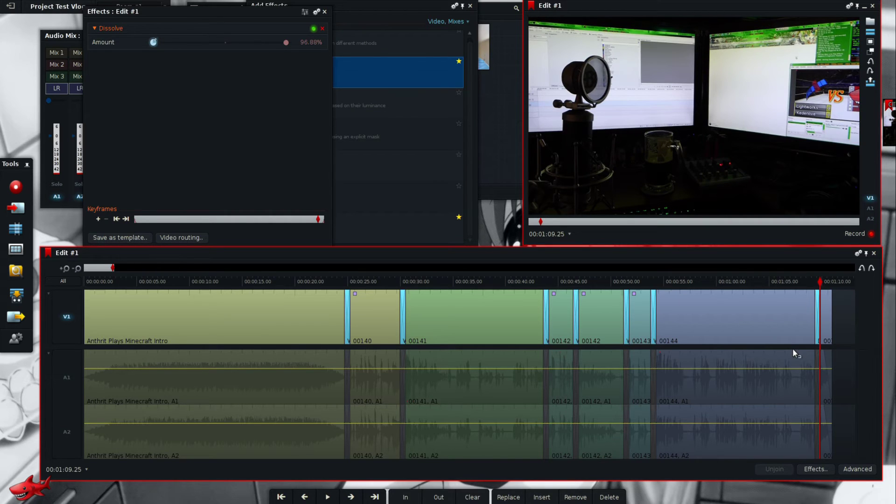
- Add a Dissolve at the end of the last 00144 clip so the video fades to black
{"action": "scroll", "coordinate": [819, 355], "scroll_direction": "up", "scroll_amount": 3}
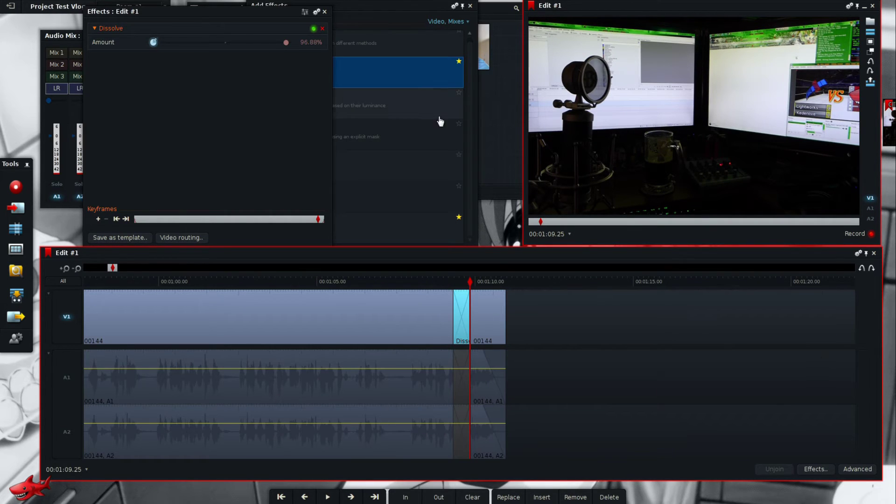
{"action": "left_click", "coordinate": [367, 5]}
{"action": "left_click_drag", "start_coordinate": [334, 70], "coordinate": [509, 286]}
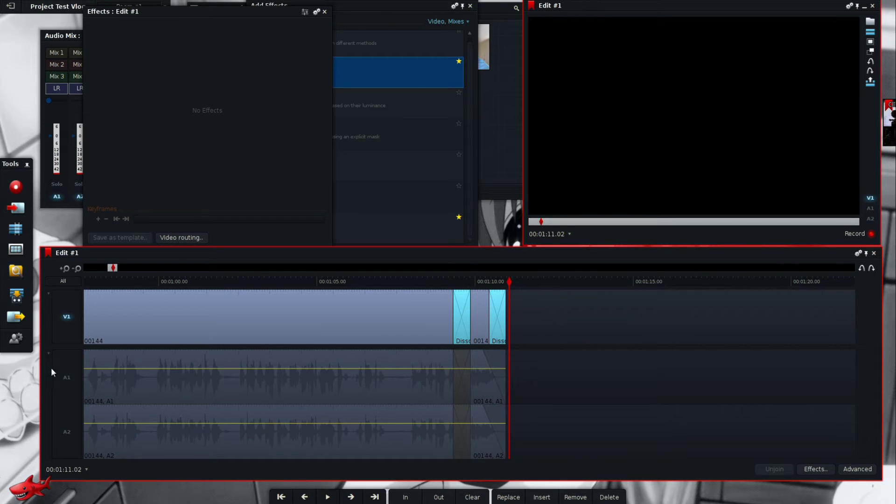
- Enable the A1 and A2 audio tracks and return the playhead to the start of the edit
{"action": "left_click", "coordinate": [67, 379]}
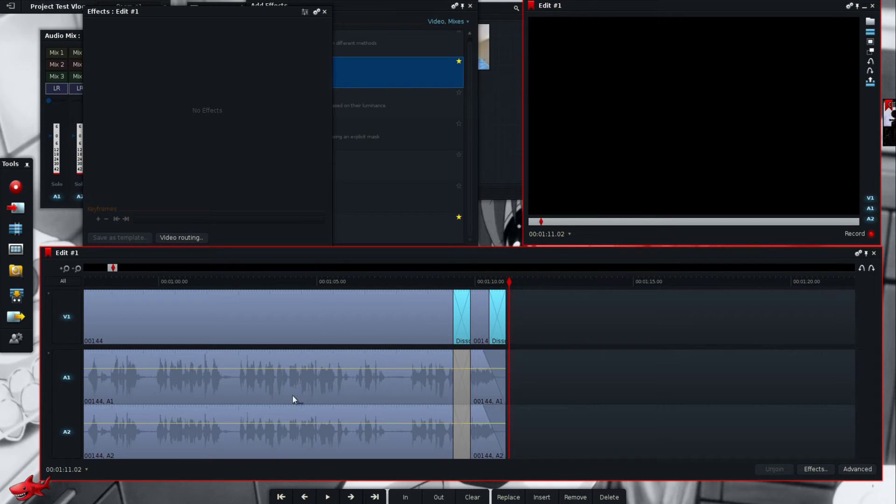
{"action": "left_click_drag", "start_coordinate": [321, 282], "coordinate": [1, 303]}
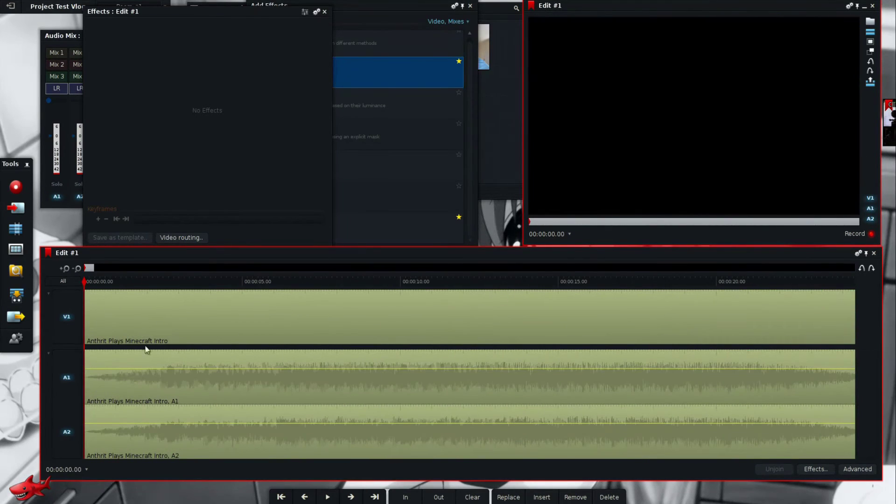
{"action": "scroll", "coordinate": [265, 338], "scroll_direction": "down", "scroll_amount": 3}
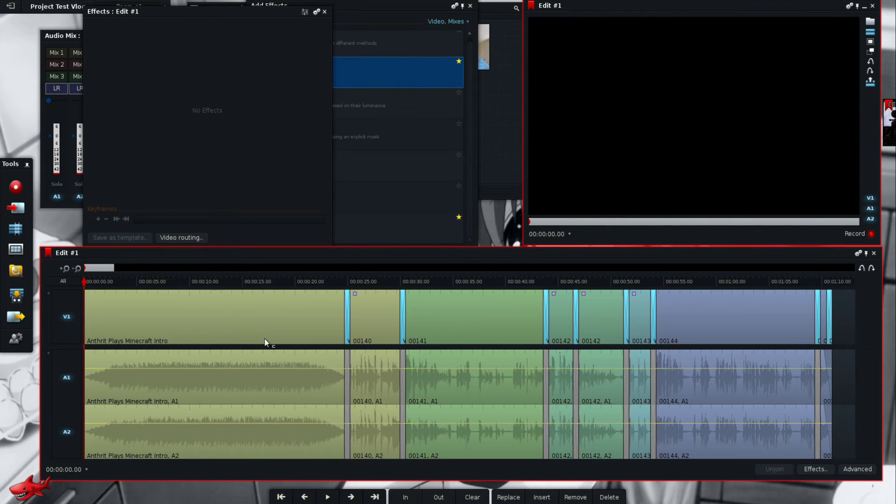
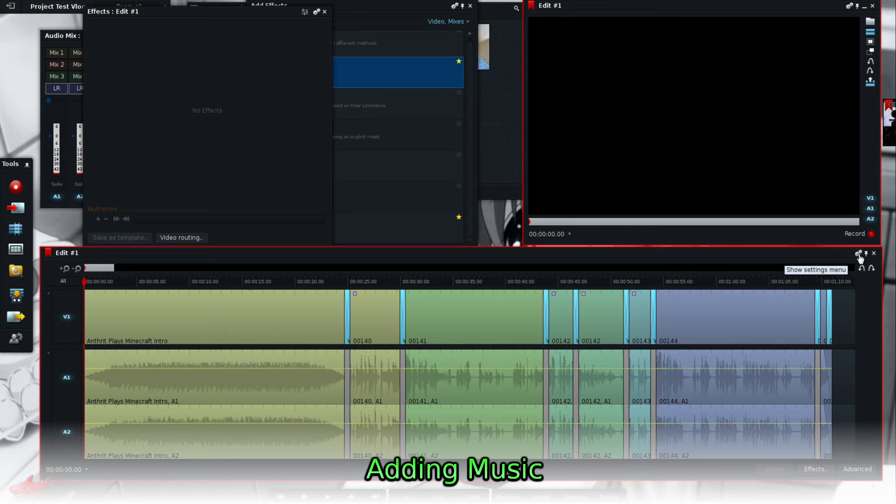
- Add two audio tracks to the edit, located after A1/A2
{"action": "left_click", "coordinate": [860, 258]}
{"action": "left_click", "coordinate": [823, 285]}
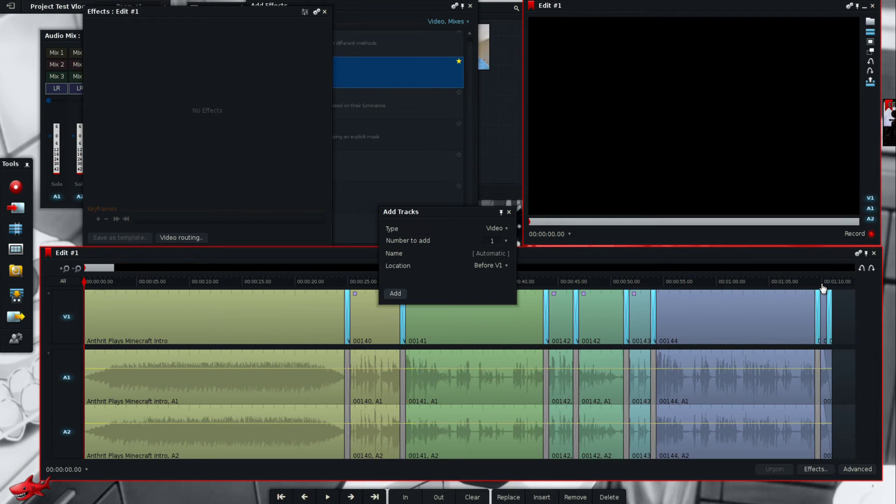
{"action": "left_click", "coordinate": [493, 228]}
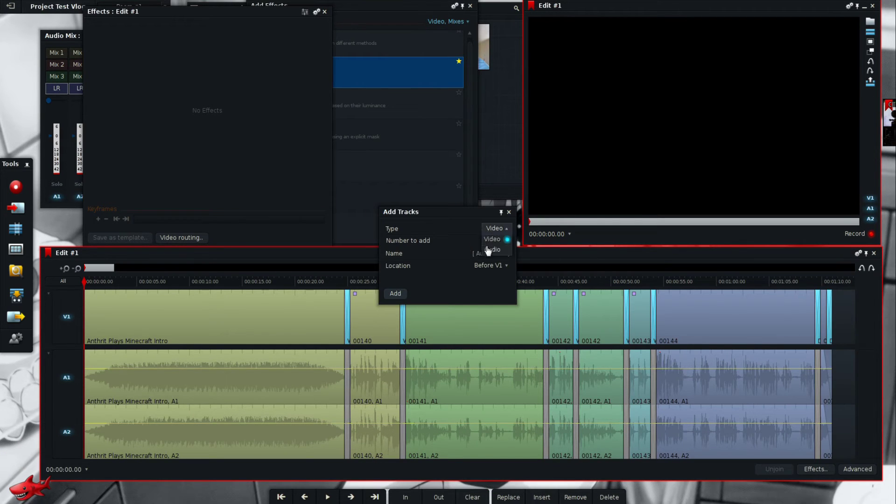
{"action": "left_click", "coordinate": [488, 255]}
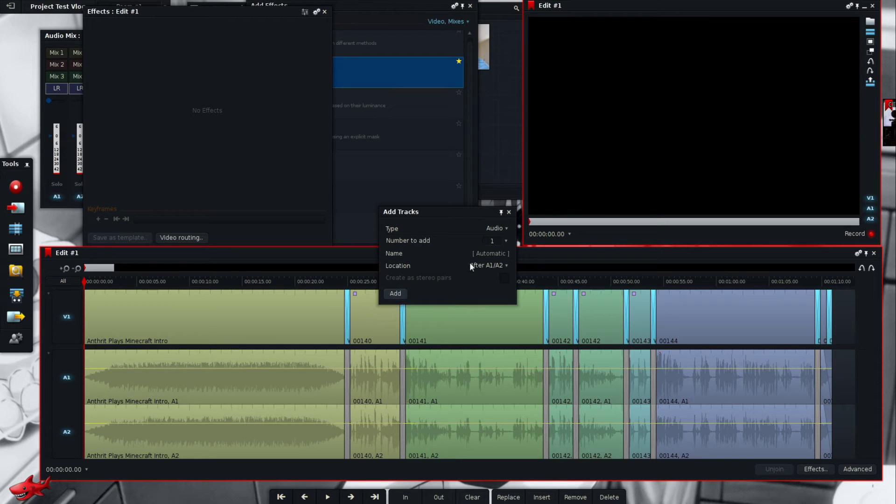
{"action": "left_click", "coordinate": [507, 241]}
{"action": "left_click", "coordinate": [486, 262]}
{"action": "left_click", "coordinate": [395, 294]}
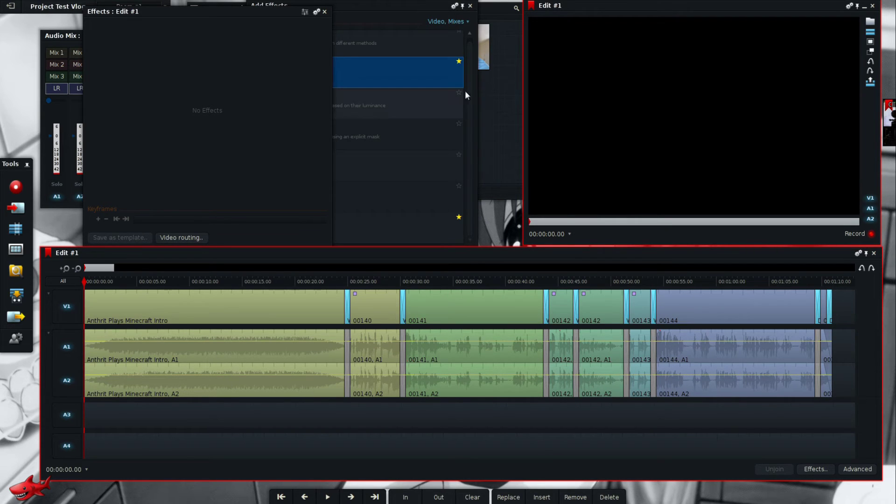
- Import the music file Wallpaper.wav into the project and open it in its own viewer
{"action": "left_click", "coordinate": [492, 123]}
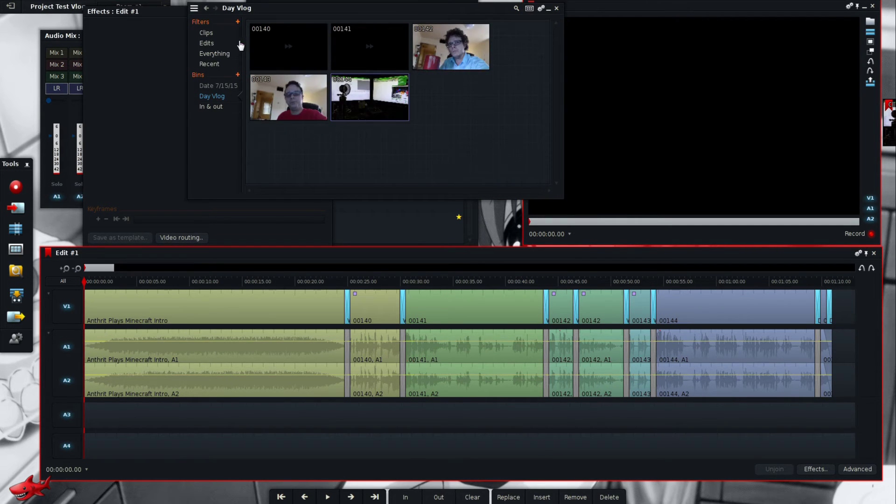
{"action": "left_click", "coordinate": [17, 212]}
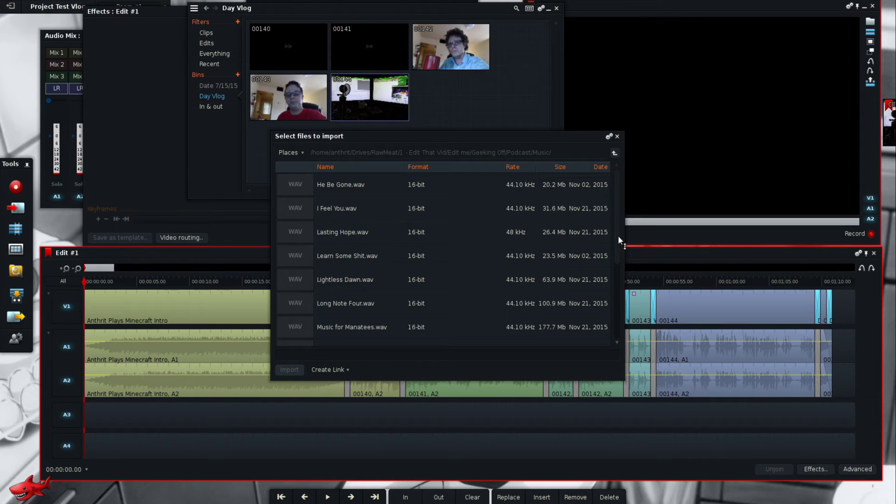
{"action": "left_click_drag", "start_coordinate": [617, 237], "coordinate": [628, 268]}
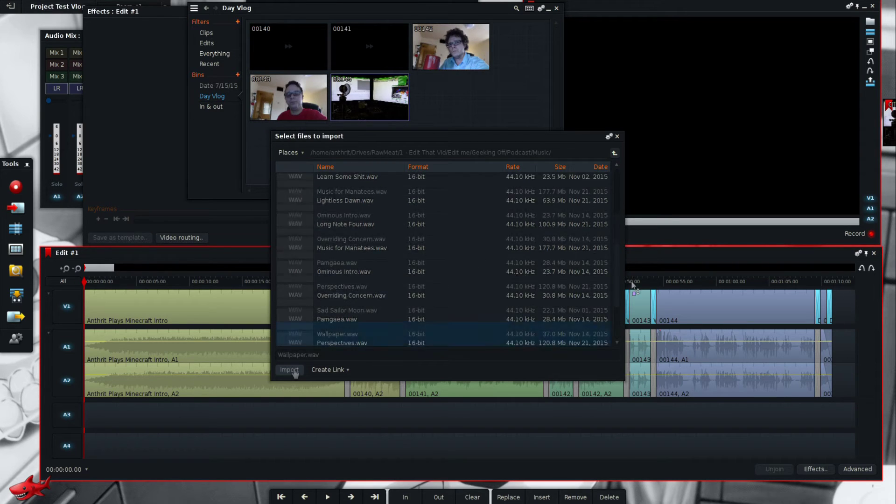
{"action": "left_click", "coordinate": [294, 370]}
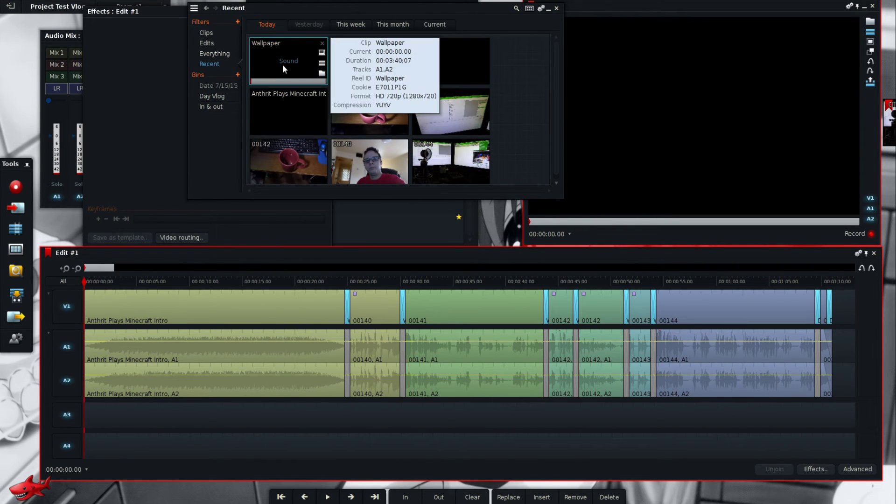
{"action": "double_click", "coordinate": [283, 67]}
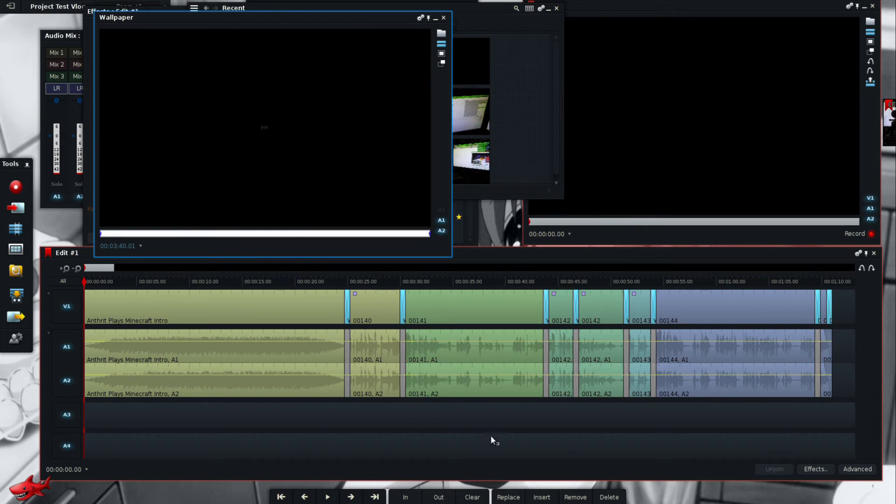
- Try to insert the Wallpaper music at the start of the edit with all tracks enabled, and undo the insert
{"action": "left_click", "coordinate": [74, 377]}
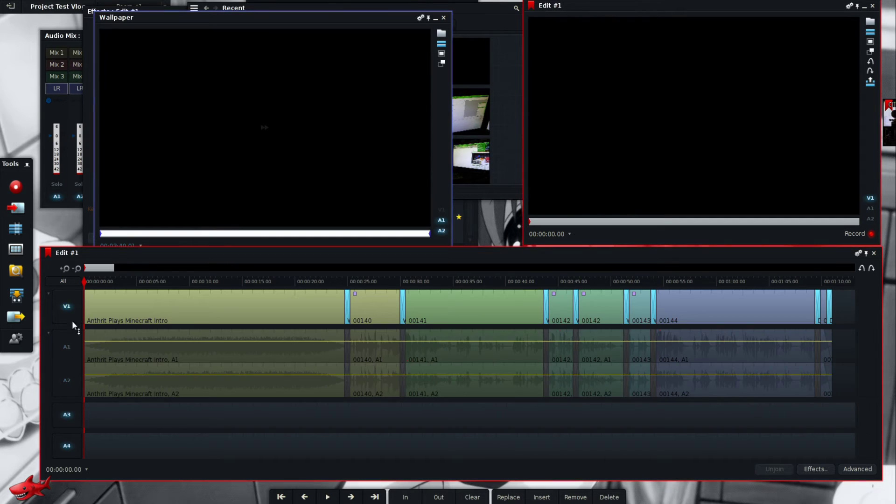
{"action": "left_click", "coordinate": [76, 322]}
{"action": "left_click", "coordinate": [78, 355]}
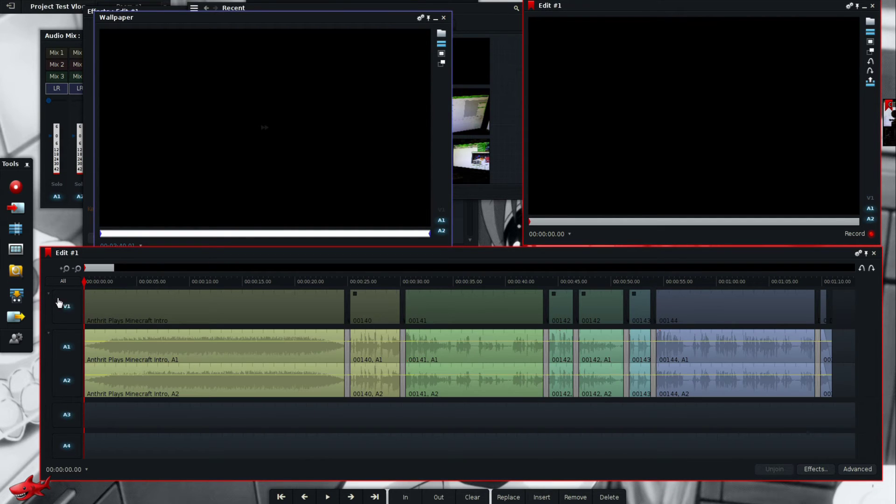
{"action": "left_click", "coordinate": [66, 306]}
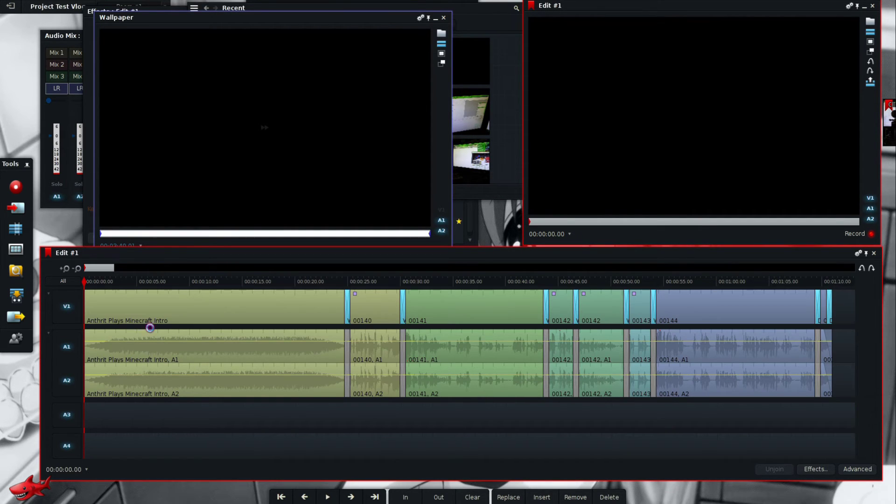
{"action": "key", "text": "v"}
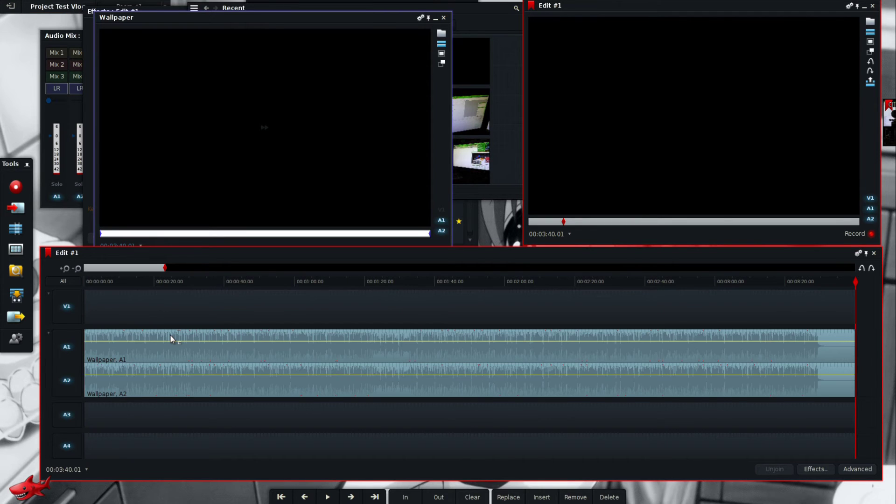
{"action": "key", "text": "ctrl+z"}
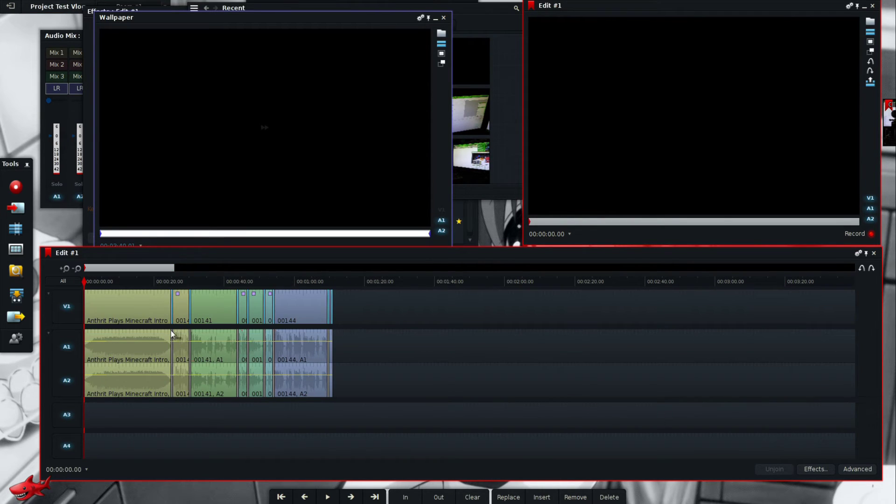
- Disable V1, A1 and A2 and insert the Wallpaper music at the start of tracks A3 and A4
{"action": "left_click", "coordinate": [70, 369]}
{"action": "left_click", "coordinate": [67, 320]}
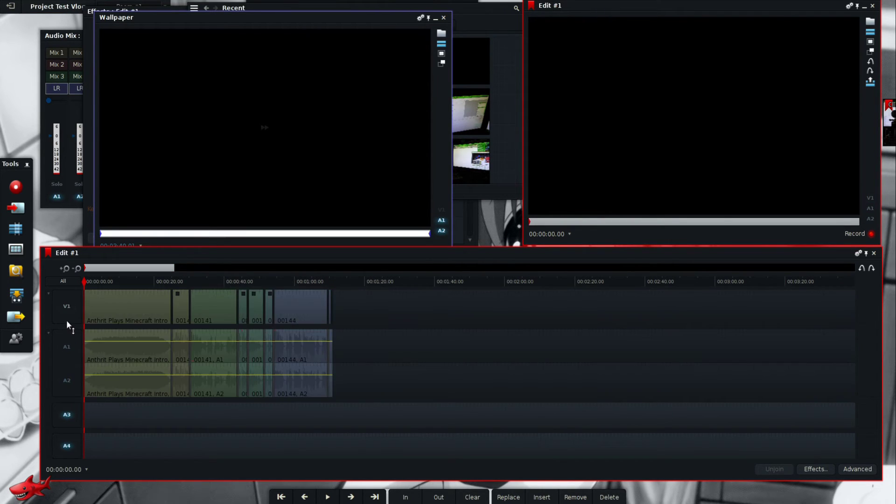
{"action": "key", "text": "v"}
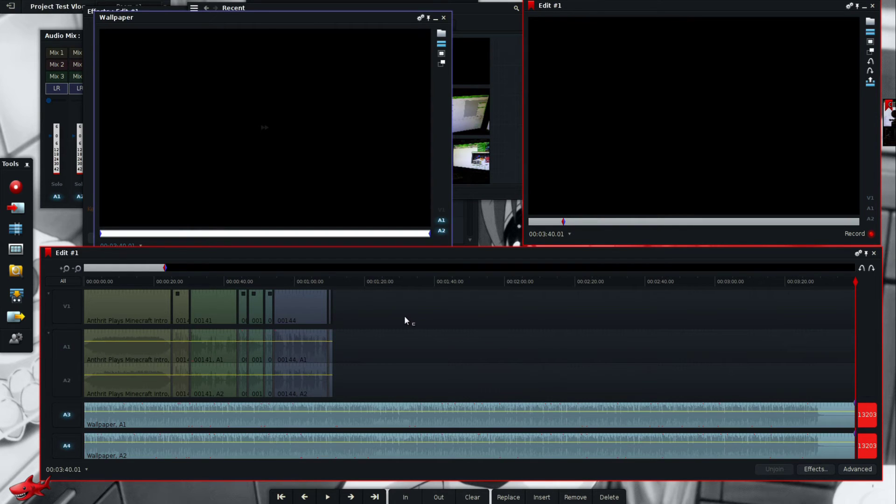
- Place the playhead just past the end of the vlog clips at 00:01:14.24 and re-enable V1, A1 and A2
{"action": "left_click", "coordinate": [346, 289]}
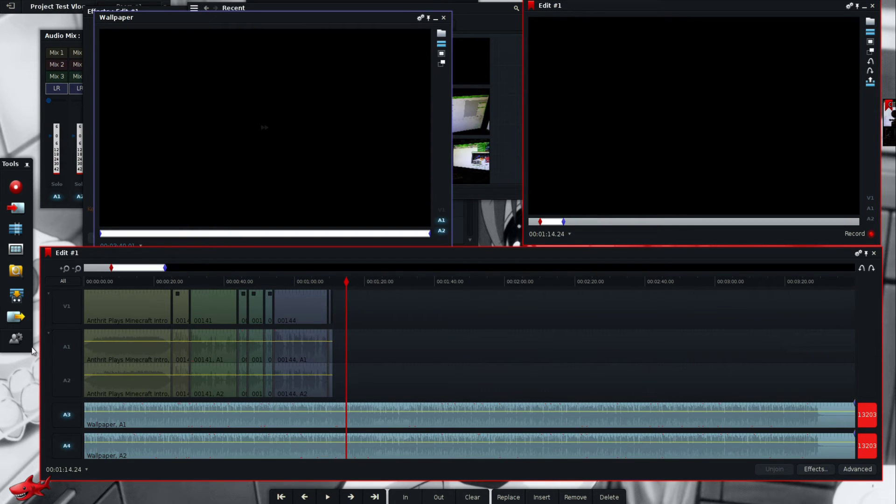
{"action": "left_click", "coordinate": [65, 348]}
{"action": "left_click", "coordinate": [67, 320]}
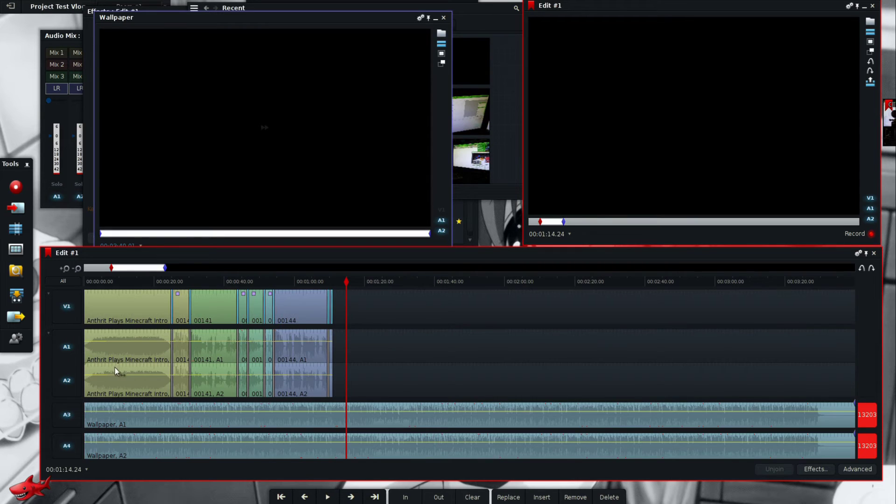
- Delete the Wallpaper music beyond the end of the vlog clips, from 00:01:10.29 onward
{"action": "key", "text": "a"}
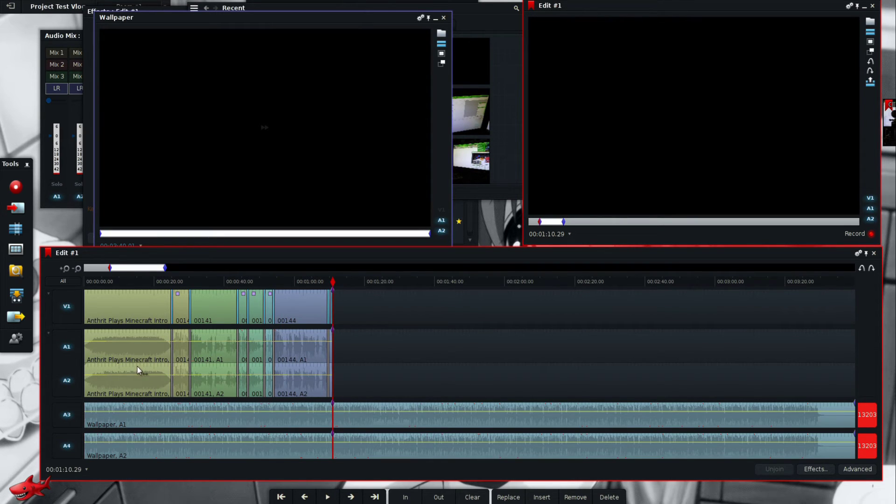
{"action": "key", "text": "Delete"}
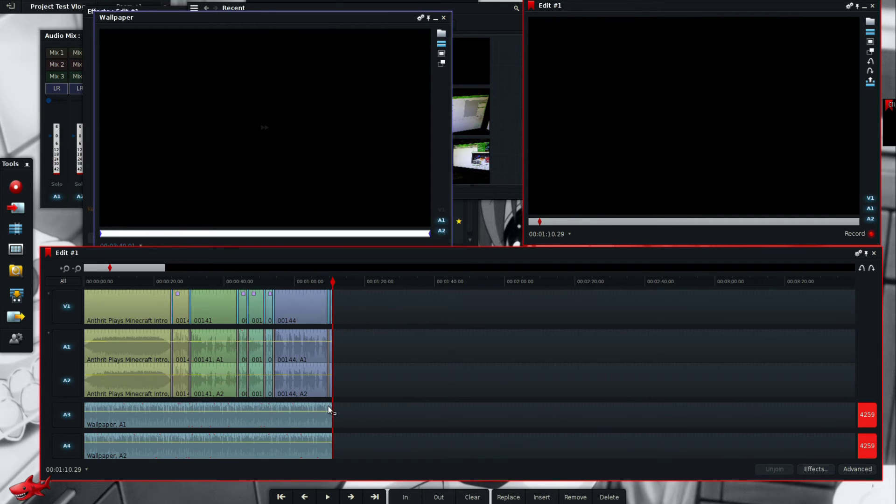
{"action": "scroll", "coordinate": [328, 405], "scroll_direction": "up", "scroll_amount": 5}
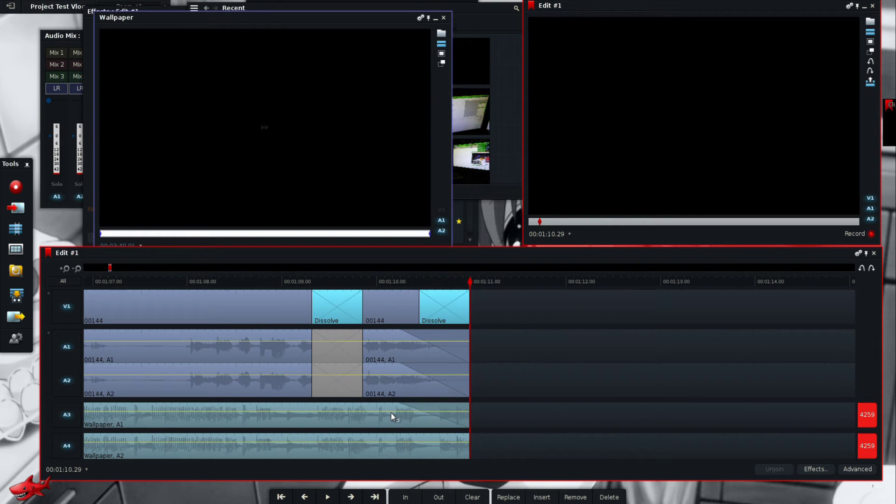
{"action": "scroll", "coordinate": [391, 413], "scroll_direction": "down", "scroll_amount": 5}
- Mark the section from the start of the edit to 00:00:24.13, just before the first wipe
{"action": "left_click", "coordinate": [176, 282]}
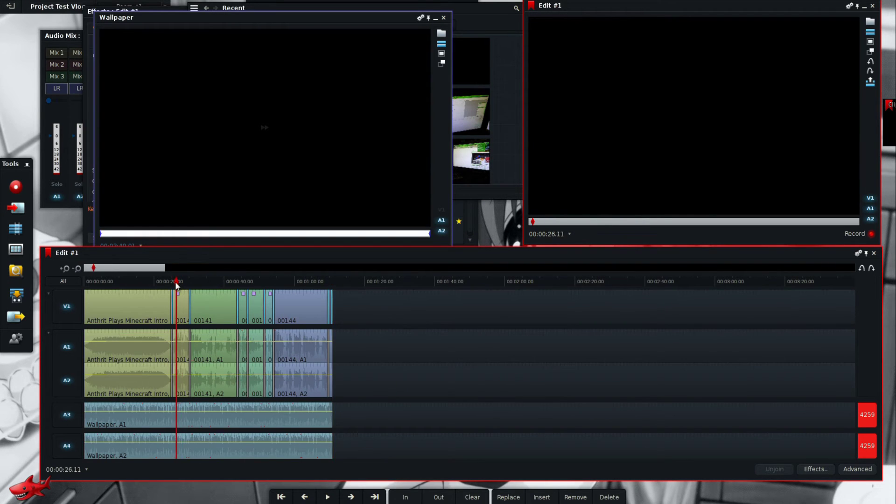
{"action": "scroll", "coordinate": [211, 420], "scroll_direction": "up", "scroll_amount": 3}
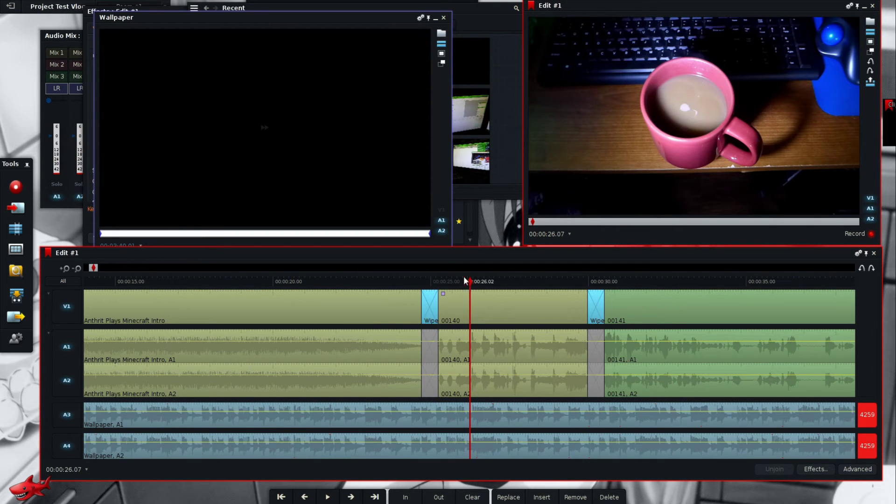
{"action": "left_click_drag", "start_coordinate": [468, 281], "coordinate": [413, 291]}
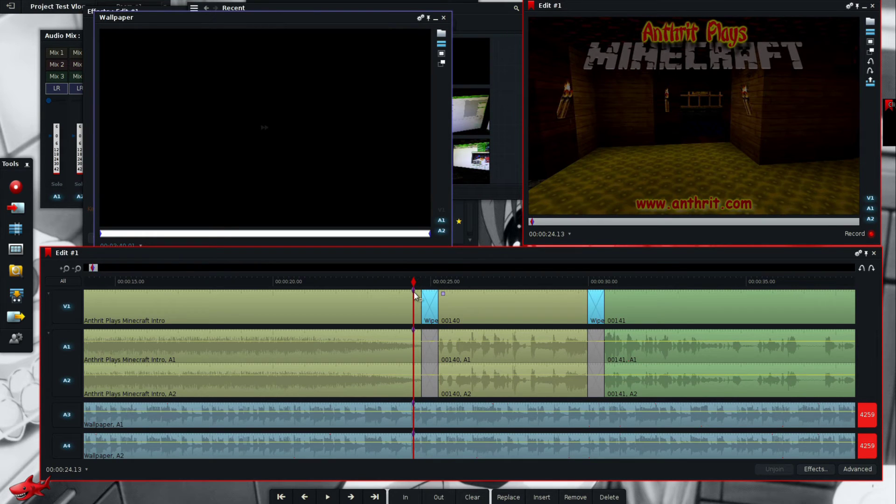
{"action": "key", "text": "Home"}
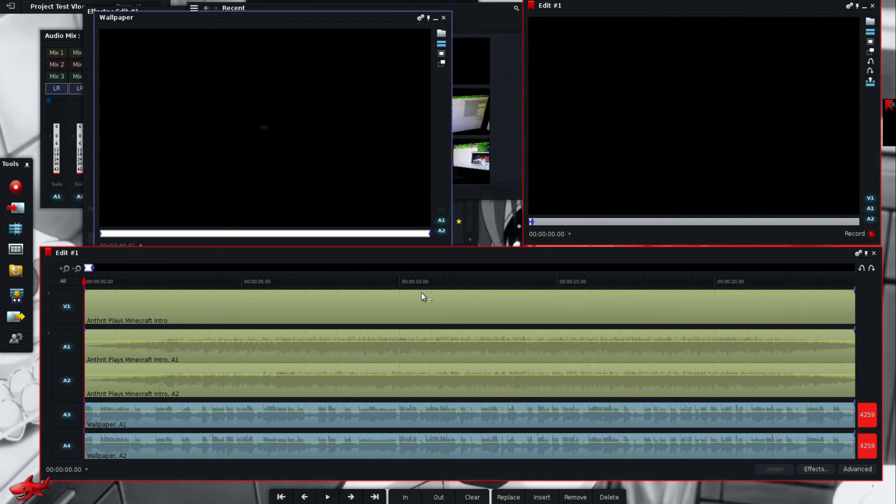
- Try to remove the marked intro section with all tracks enabled, and undo the removal
{"action": "left_click", "coordinate": [572, 499]}
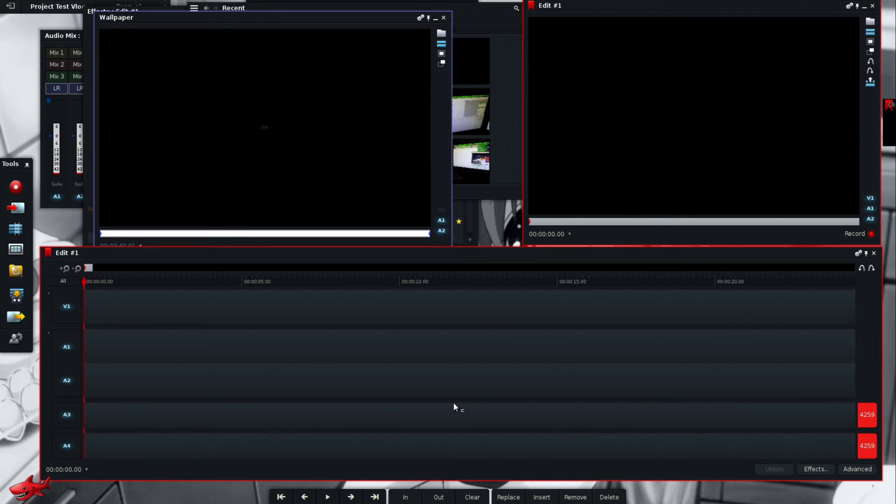
{"action": "key", "text": "ctrl+z"}
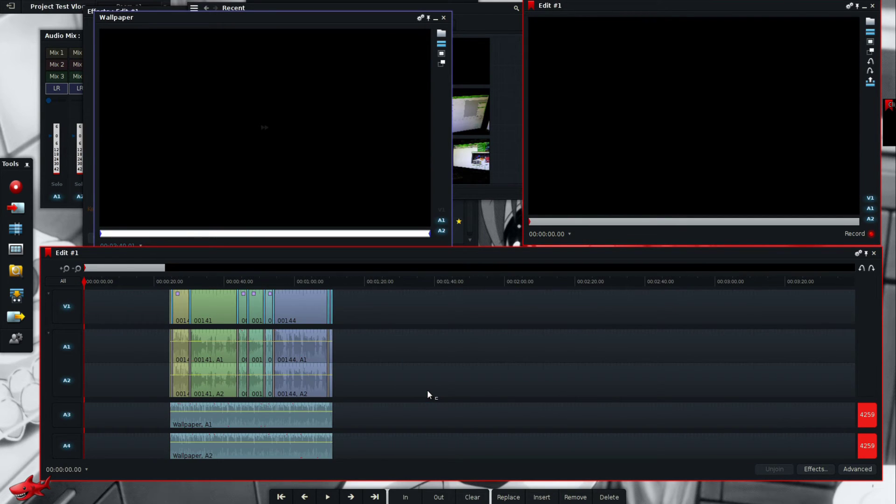
{"action": "key", "text": "ctrl+z"}
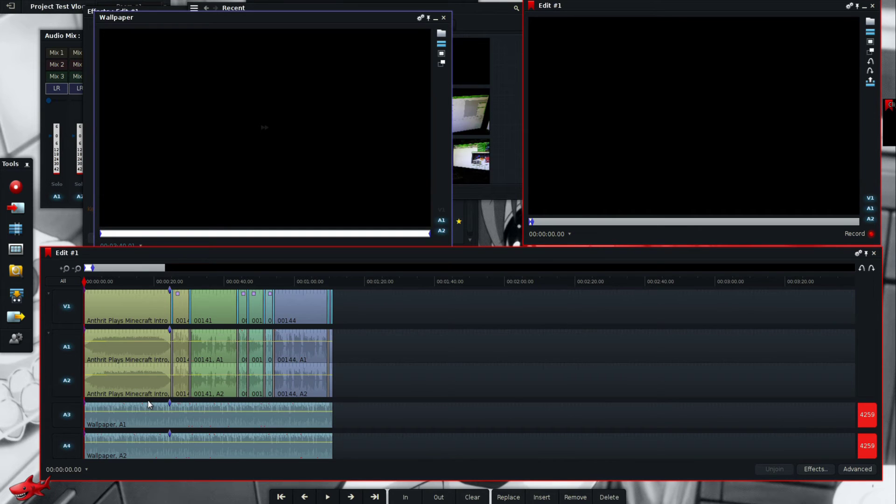
- Disable V1, A1 and A2 and remove the Wallpaper music within the marked intro section from A3 and A4
{"action": "scroll", "coordinate": [149, 404], "scroll_direction": "up", "scroll_amount": 3}
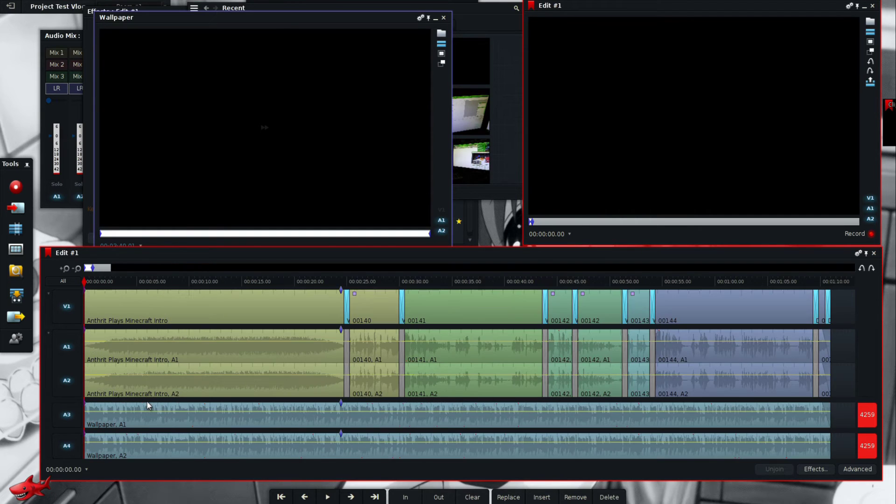
{"action": "left_click", "coordinate": [54, 370]}
{"action": "left_click", "coordinate": [66, 308]}
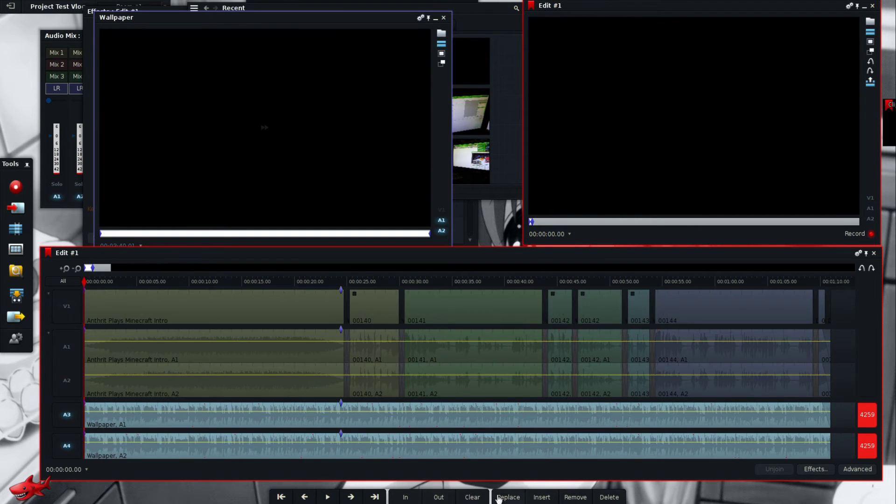
{"action": "left_click", "coordinate": [572, 498]}
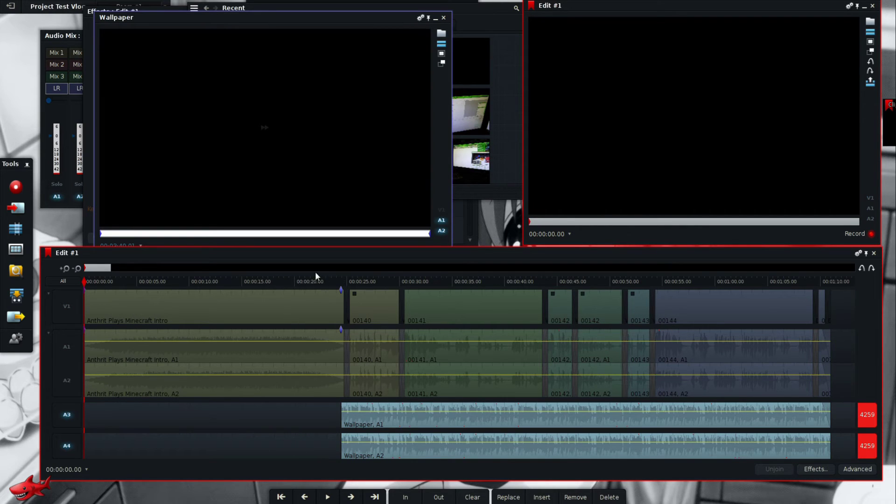
- Place the playhead in the first wipe at 00:00:24.25 and re-enable A1, A2 and V1
{"action": "left_click", "coordinate": [345, 279]}
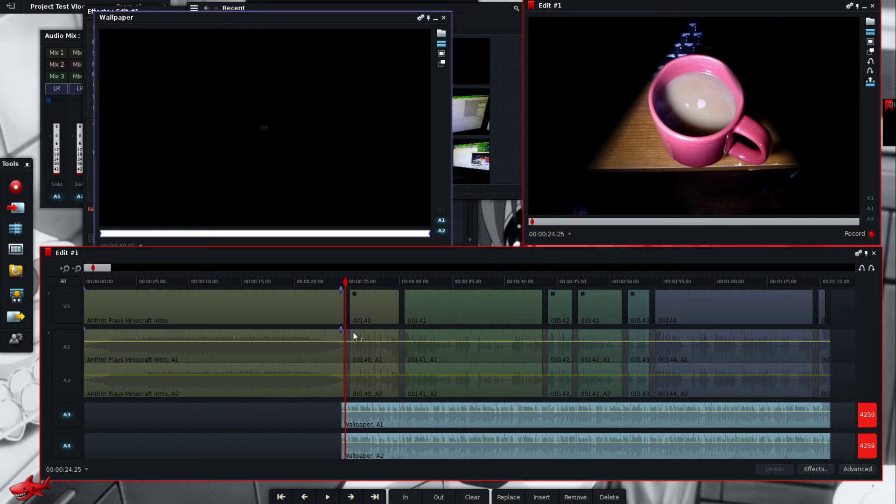
{"action": "left_click", "coordinate": [59, 369]}
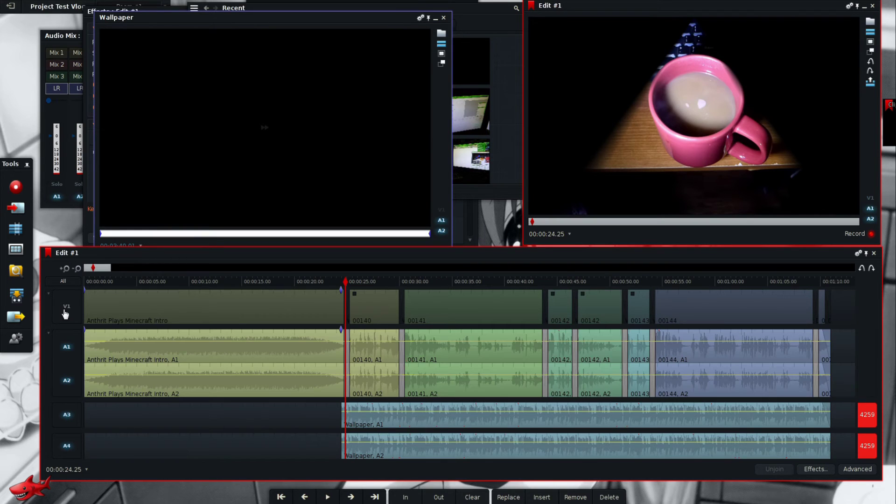
{"action": "left_click", "coordinate": [70, 321]}
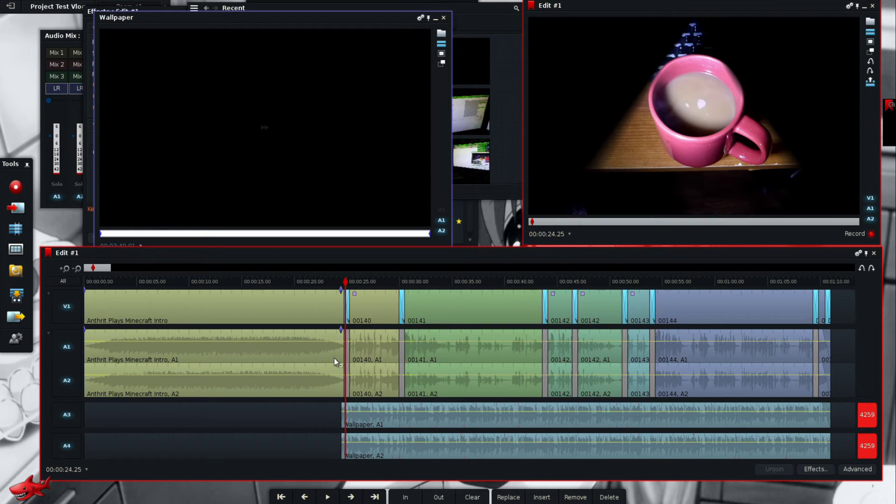
- Group audio tracks A3 and A4 together
{"action": "scroll", "coordinate": [335, 357], "scroll_direction": "up", "scroll_amount": 3}
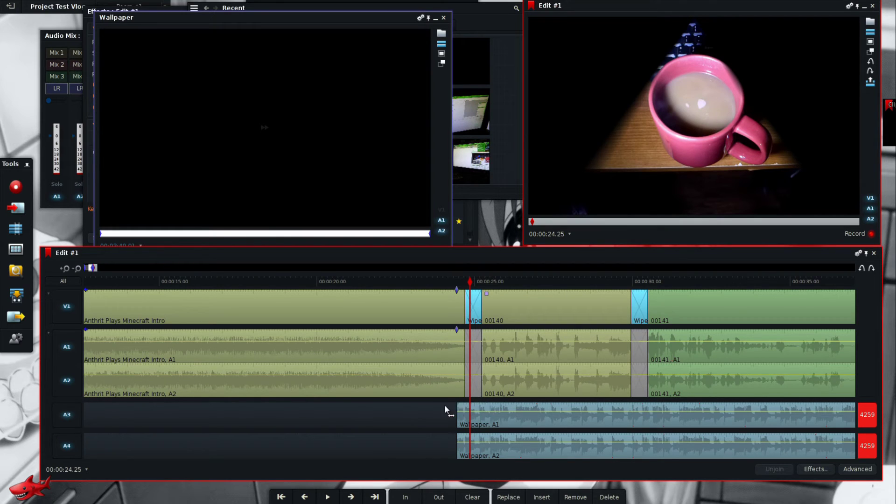
{"action": "right_click", "coordinate": [59, 428]}
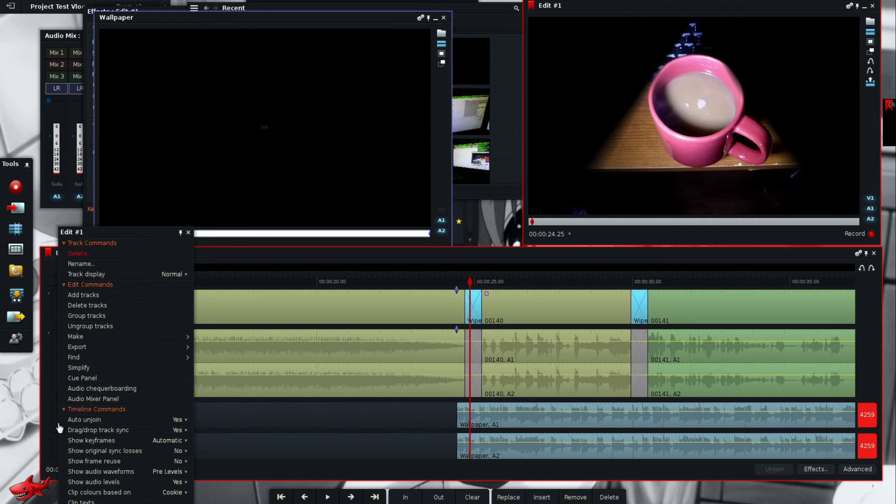
{"action": "left_click", "coordinate": [135, 313]}
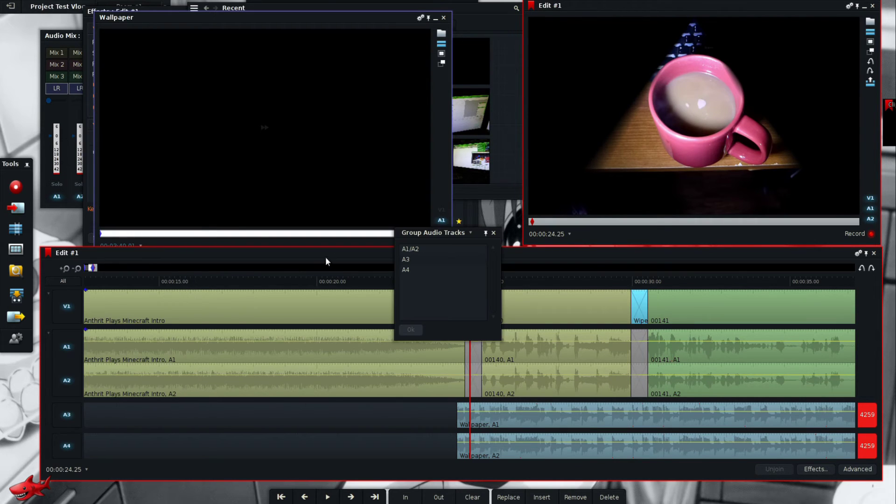
{"action": "left_click", "coordinate": [417, 267]}
{"action": "left_click", "coordinate": [411, 330]}
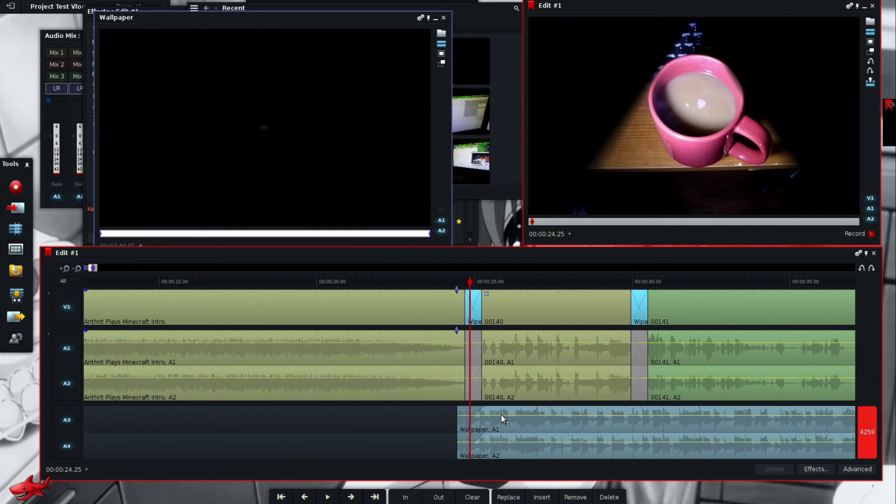
- Lower the Wallpaper music level on A3/A4 to about -17.8 dB and play the edit to check the mix
{"action": "left_click_drag", "start_coordinate": [500, 414], "coordinate": [501, 428]}
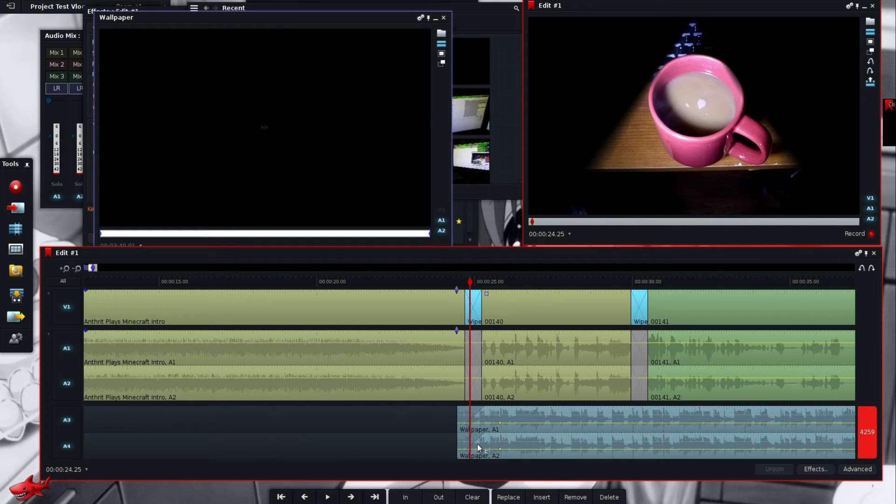
{"action": "key", "text": "space"}
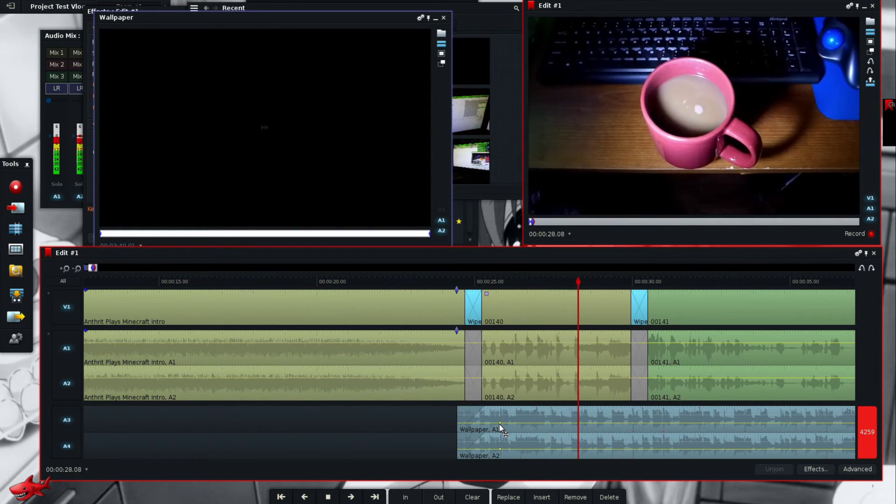
{"action": "mouse_move", "coordinate": [500, 427]}
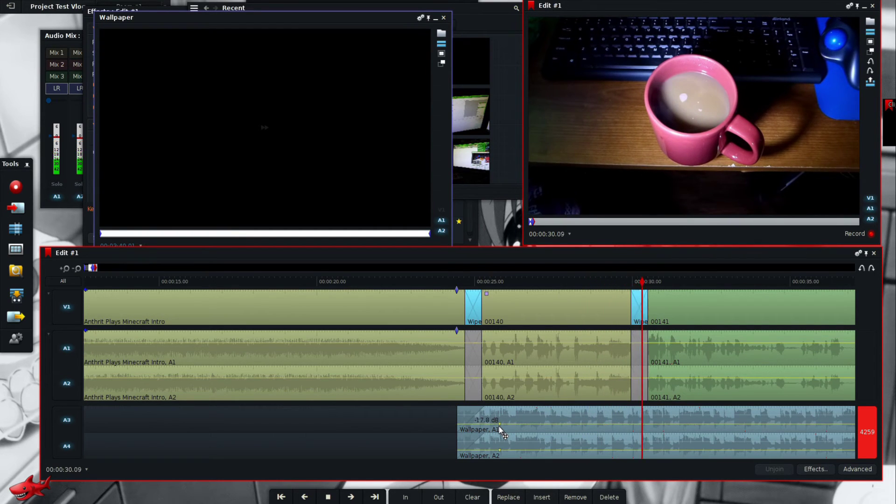
{"action": "key", "text": "space"}
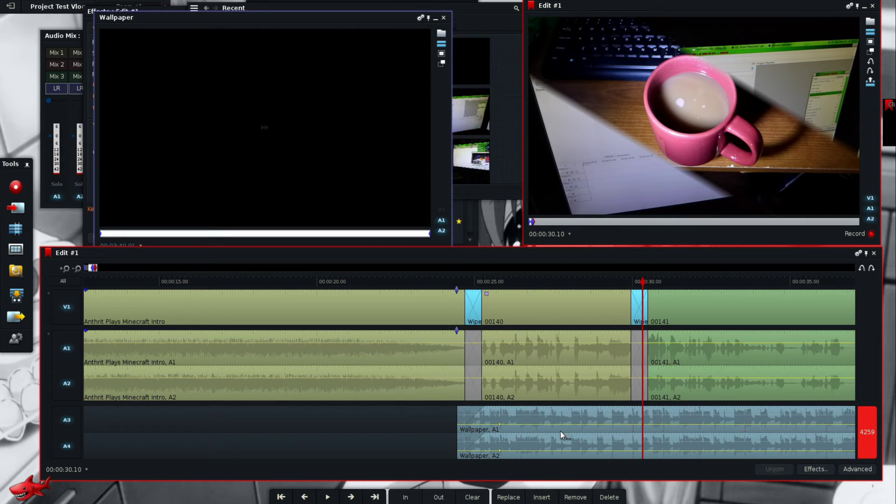
- Shrink tracks A1/A2, enlarge A3/A4, and lower the Wallpaper music level further with a keyframe near 00:00:27
{"action": "left_click_drag", "start_coordinate": [73, 400], "coordinate": [67, 350]}
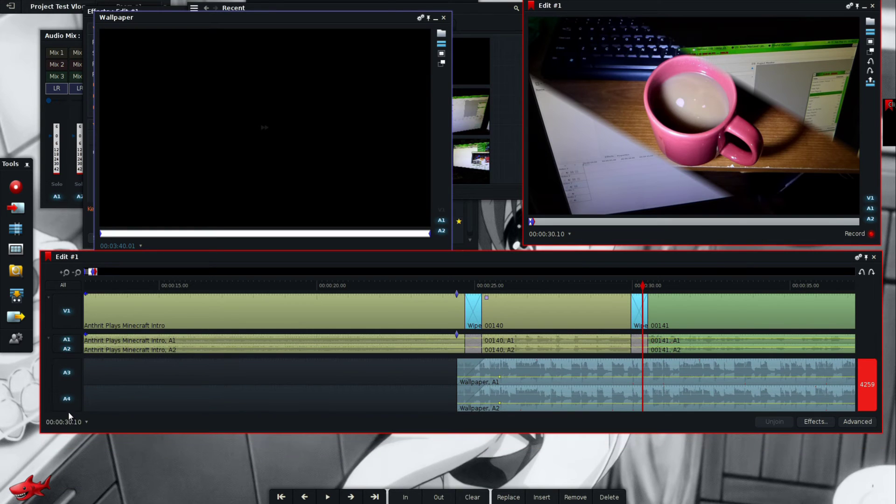
{"action": "left_click_drag", "start_coordinate": [69, 409], "coordinate": [82, 464]}
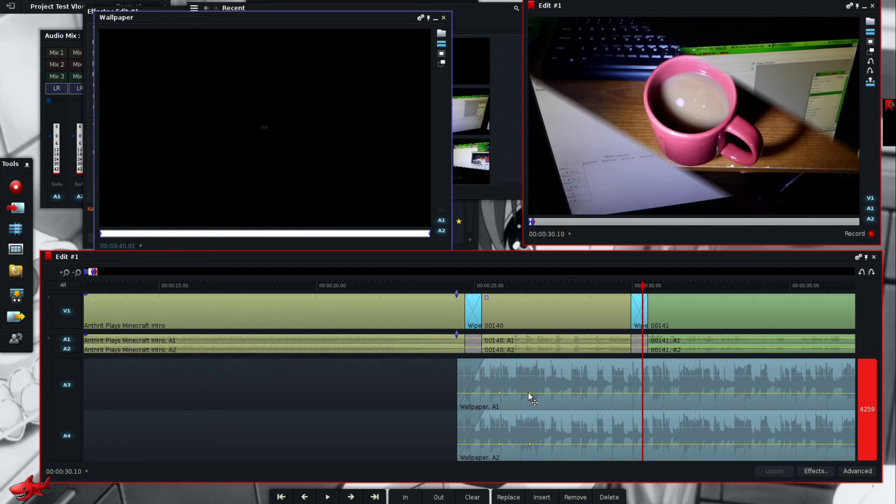
{"action": "mouse_move", "coordinate": [530, 394]}
{"action": "left_mouse_down"}
{"action": "mouse_move", "coordinate": [539, 374]}
{"action": "mouse_move", "coordinate": [539, 404]}
{"action": "left_mouse_up"}
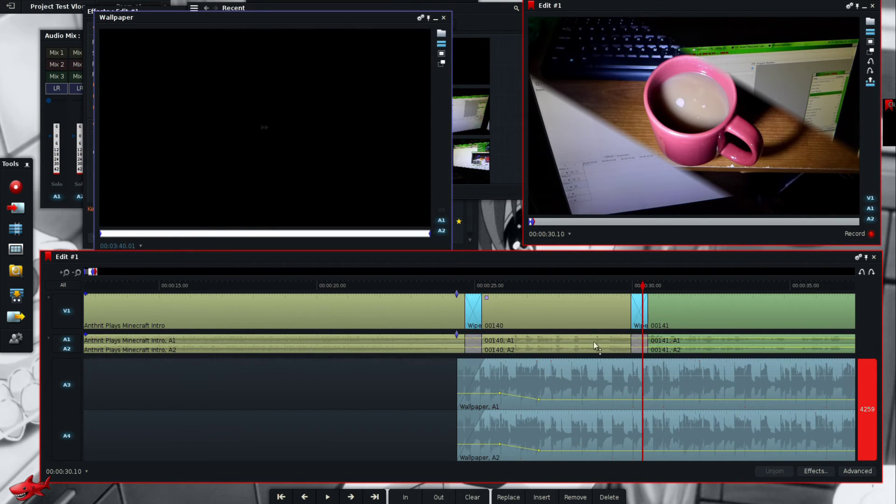
- Raise the Wallpaper music level again with a keyframed ramp from about 00:00:33 to 00:00:34.21
{"action": "scroll", "coordinate": [595, 388], "scroll_direction": "down", "scroll_amount": 5}
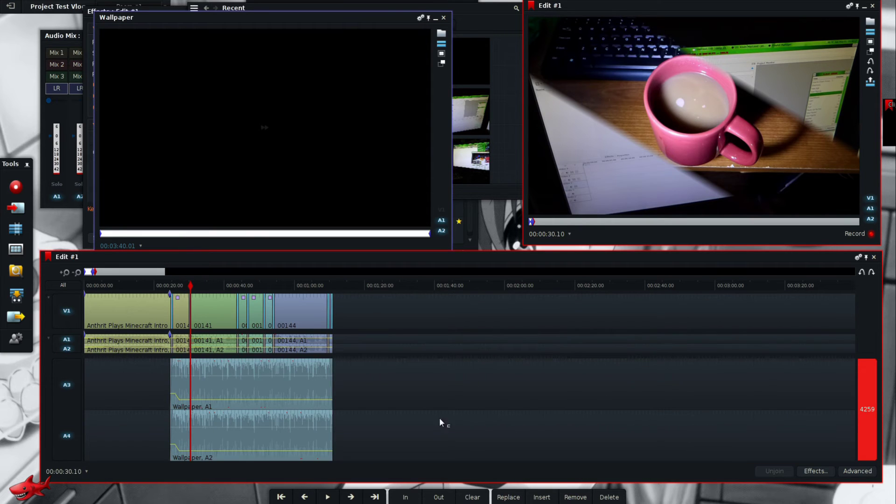
{"action": "scroll", "coordinate": [506, 448], "scroll_direction": "up", "scroll_amount": 2}
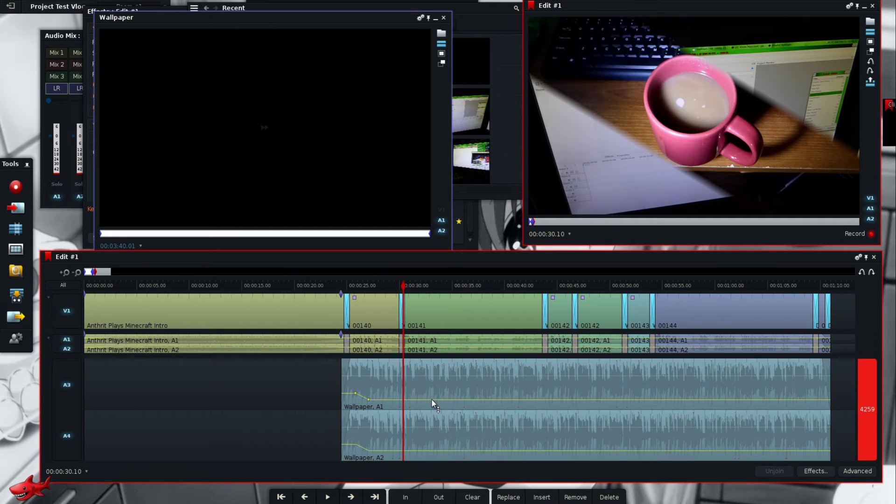
{"action": "left_click_drag", "start_coordinate": [443, 399], "coordinate": [449, 390]}
{"action": "left_click", "coordinate": [449, 389]}
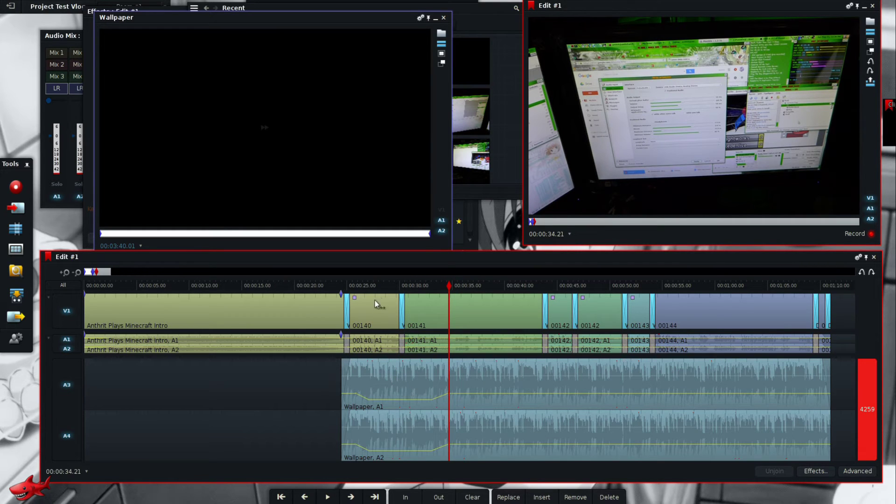
- Play the edit in short stretches from the end of clip 00140 into 00141 to check the keyframed music level
{"action": "left_click", "coordinate": [390, 295]}
{"action": "key", "text": "space"}
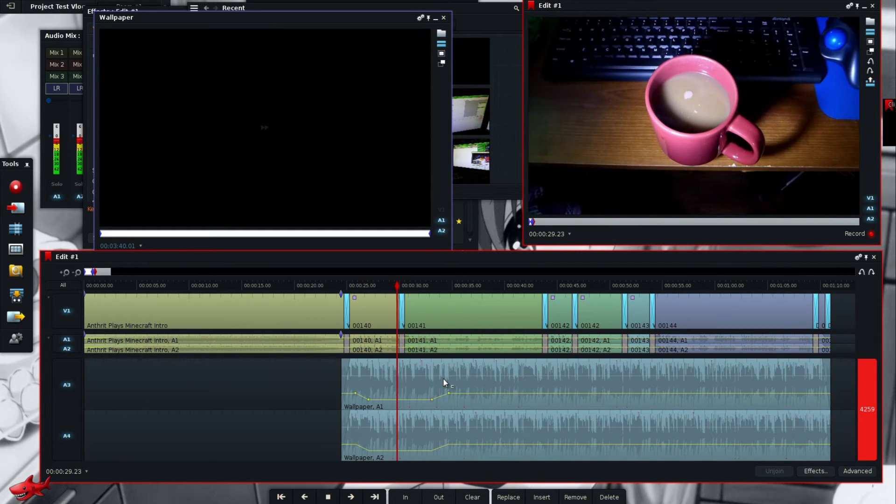
{"action": "key", "text": "space"}
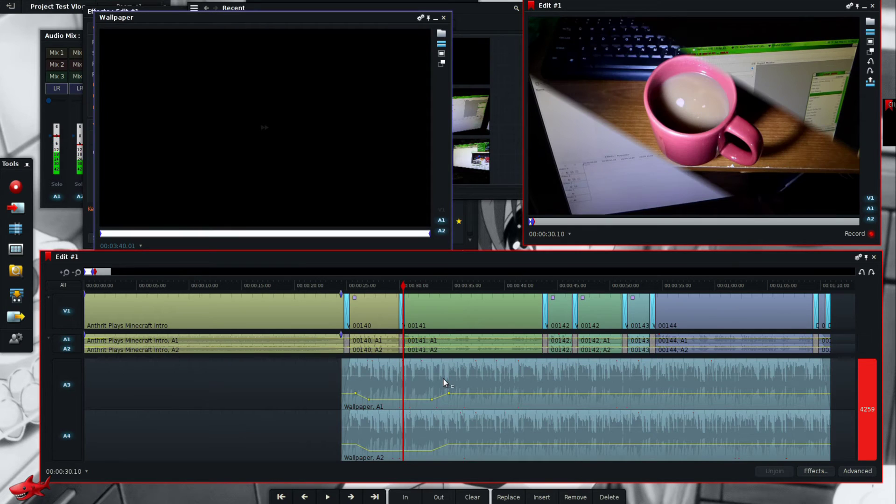
{"action": "key", "text": "space"}
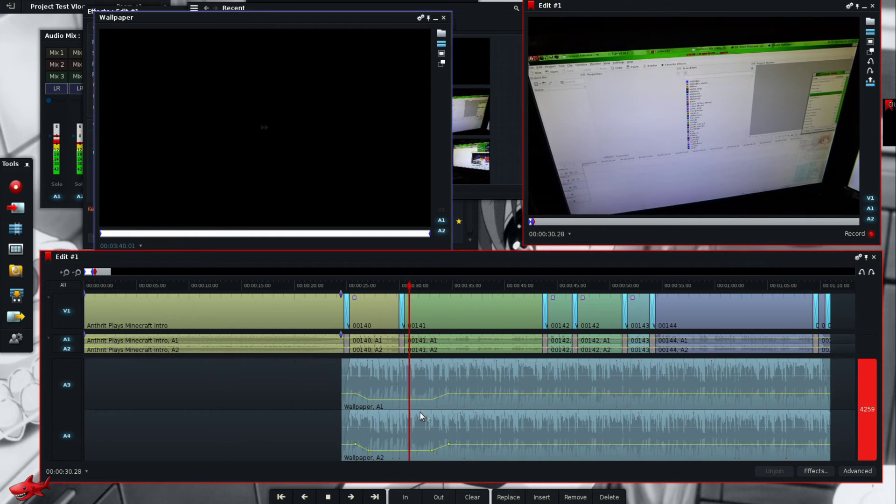
{"action": "key", "text": "space"}
{"action": "key", "text": "space"}
{"action": "key", "text": "space"}
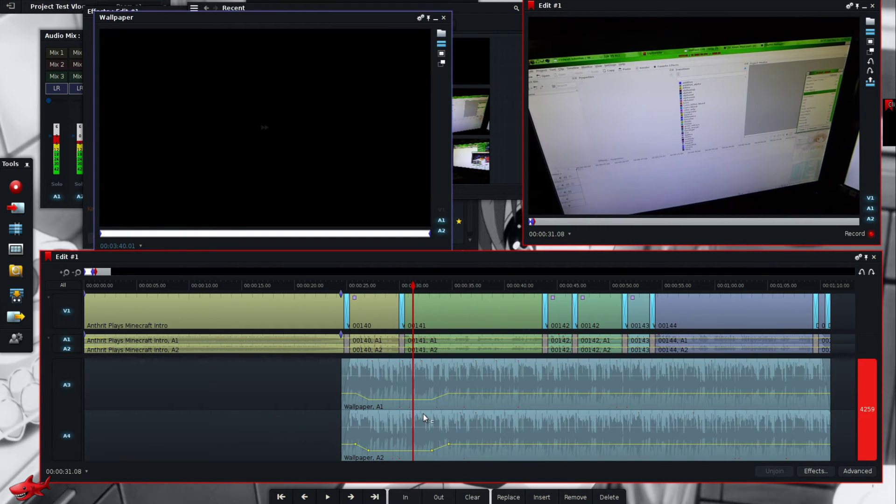
{"action": "key", "text": "space"}
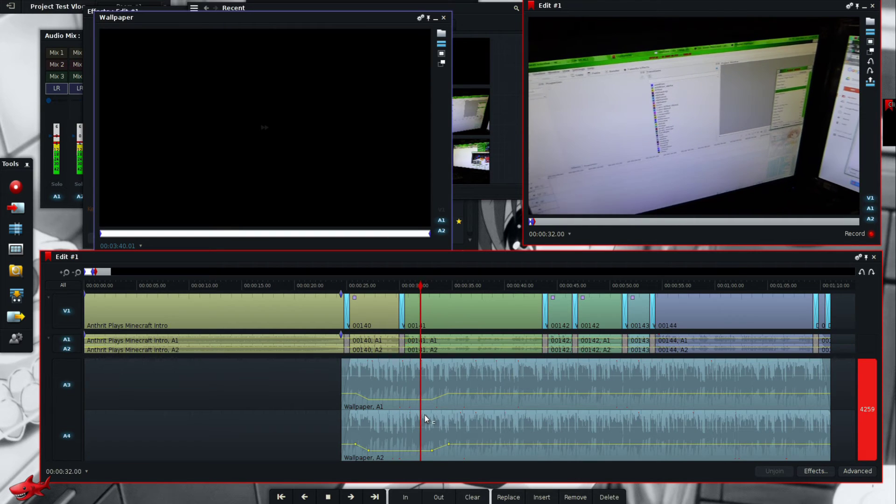
- Move the playhead to 00:00:57.09 and pan the Wallpaper tracks in the audio mix, A3 fully left and A4 fully right
{"action": "left_click", "coordinate": [427, 418]}
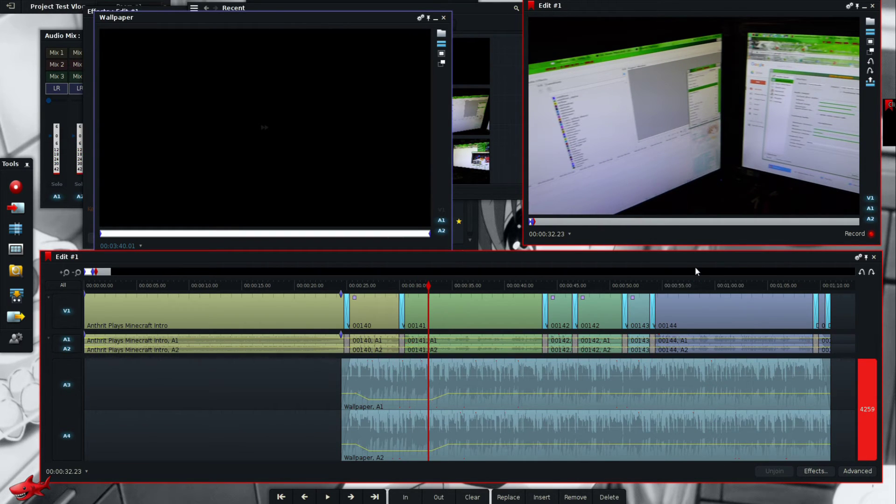
{"action": "left_click", "coordinate": [687, 285]}
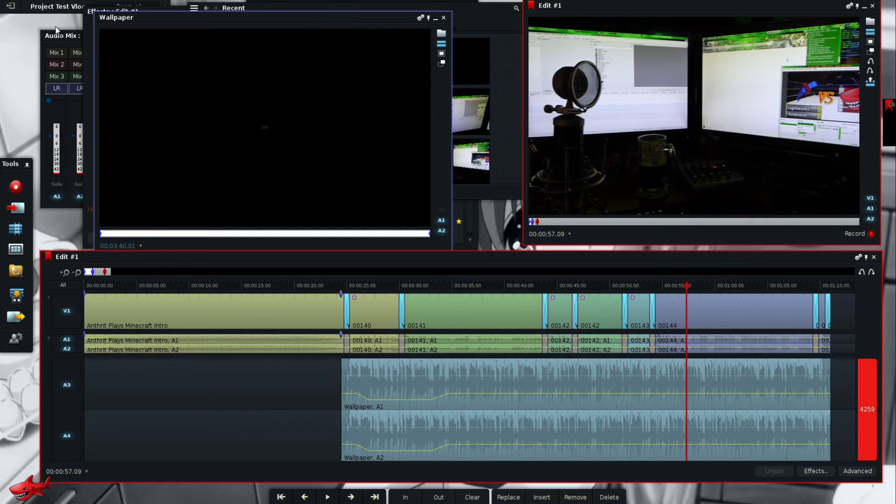
{"action": "left_click", "coordinate": [56, 36]}
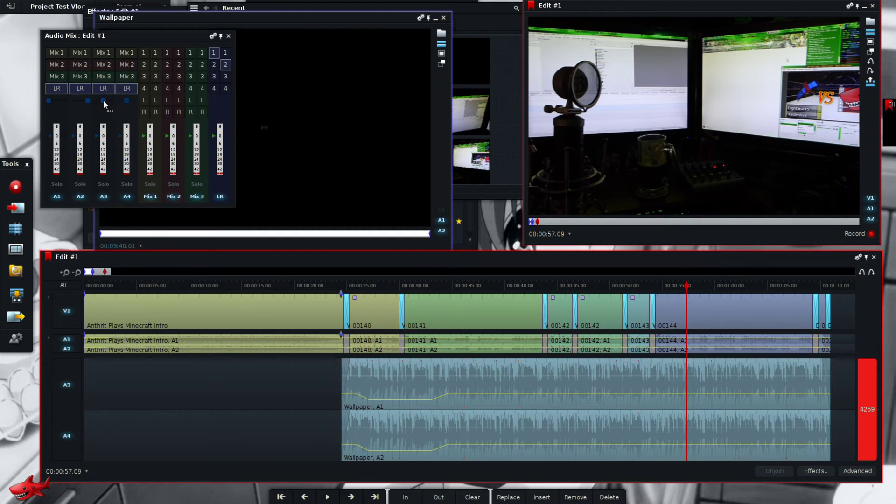
{"action": "left_click_drag", "start_coordinate": [129, 102], "coordinate": [150, 95]}
- Play the edit from about 00:00:57 to check the mix and slightly lower the Wallpaper music's keyframe near 00:00:34
{"action": "key", "text": "space"}
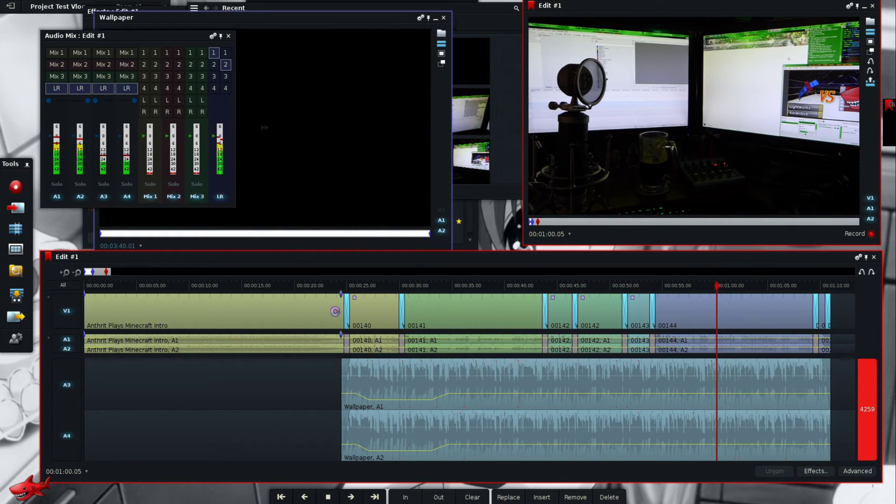
{"action": "key", "text": "space"}
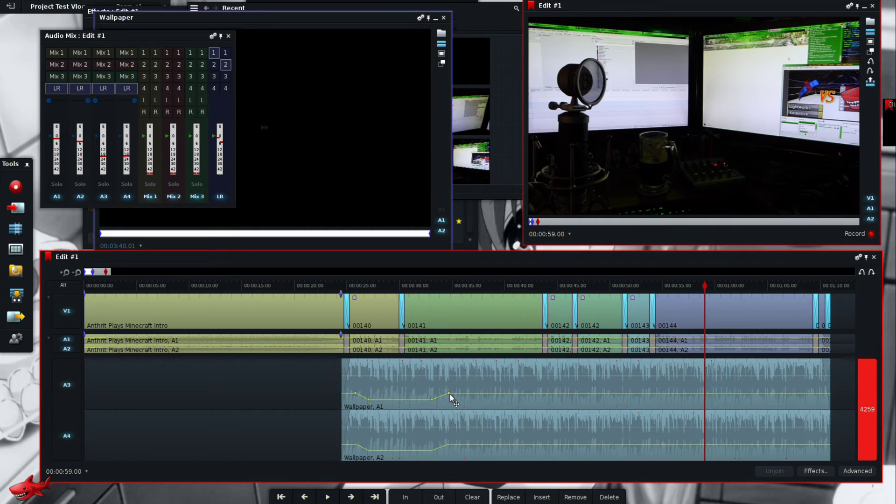
{"action": "left_click_drag", "start_coordinate": [450, 395], "coordinate": [447, 398]}
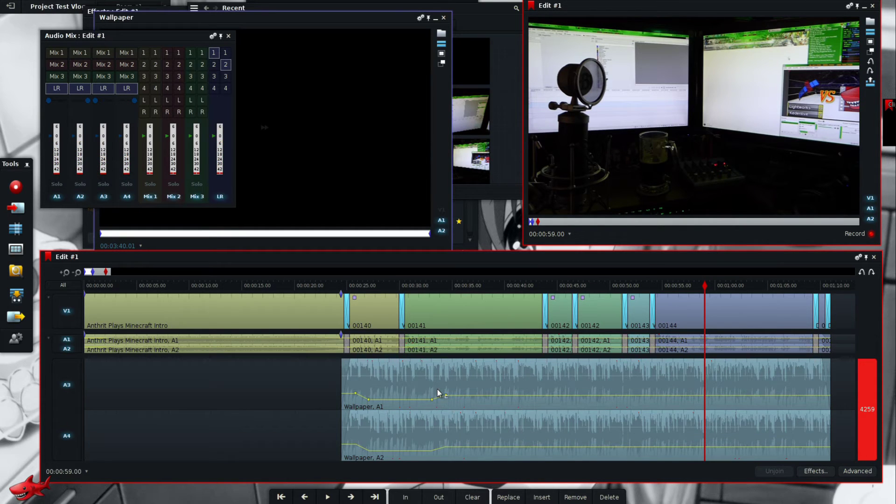
{"action": "key", "text": "space"}
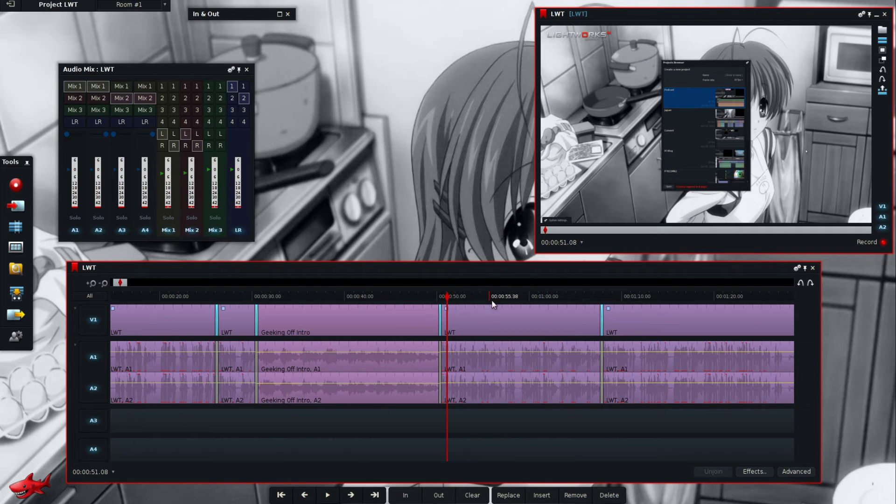
- Open the effects to add for the LWT edit and browse the video Titles category
{"action": "left_click", "coordinate": [754, 474]}
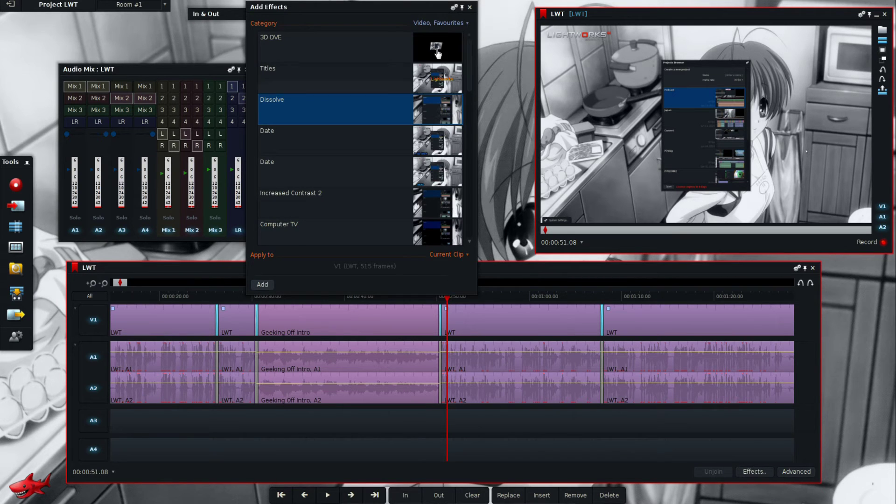
{"action": "left_click", "coordinate": [424, 23]}
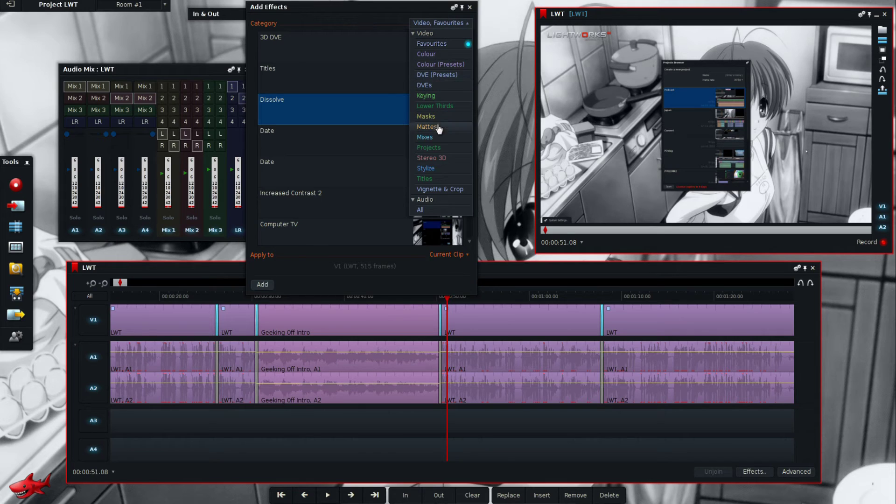
{"action": "left_click", "coordinate": [440, 179]}
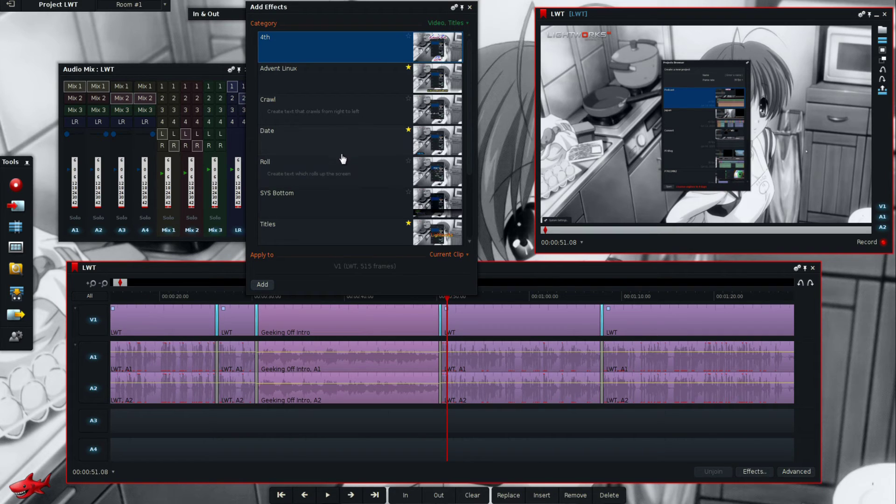
{"action": "scroll", "coordinate": [349, 167], "scroll_direction": "down", "scroll_amount": 1}
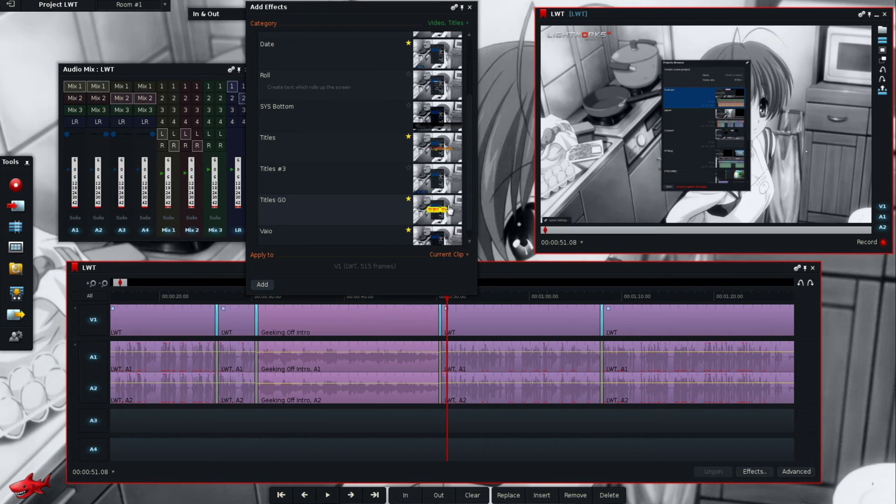
{"action": "scroll", "coordinate": [470, 205], "scroll_direction": "down", "scroll_amount": 1}
{"action": "scroll", "coordinate": [473, 223], "scroll_direction": "up", "scroll_amount": 4}
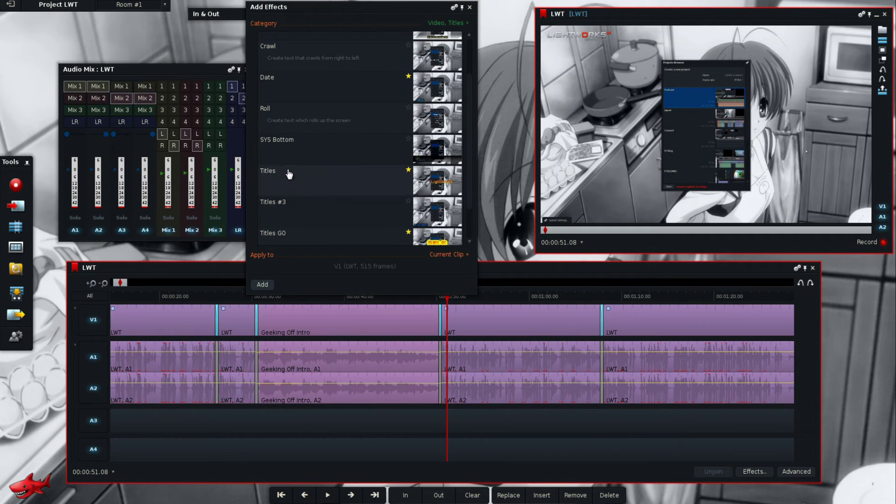
- Split the LWT clip after the Geeking Off intro at 00:00:51.08 and again at 00:00:58.46
{"action": "left_click", "coordinate": [492, 271]}
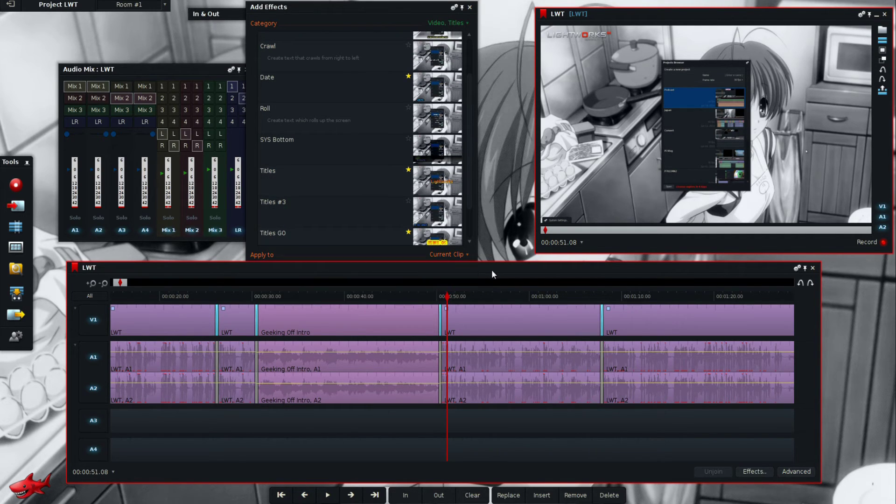
{"action": "left_click", "coordinate": [610, 496]}
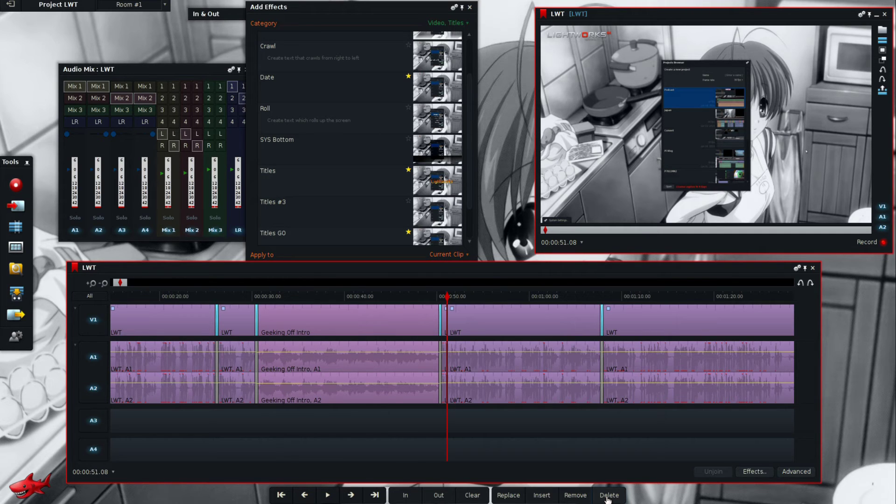
{"action": "key", "text": "space"}
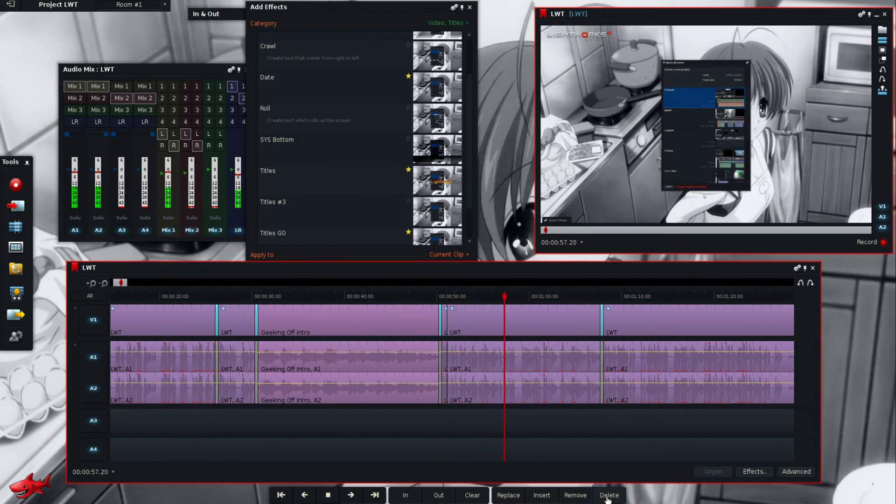
{"action": "key", "text": "space"}
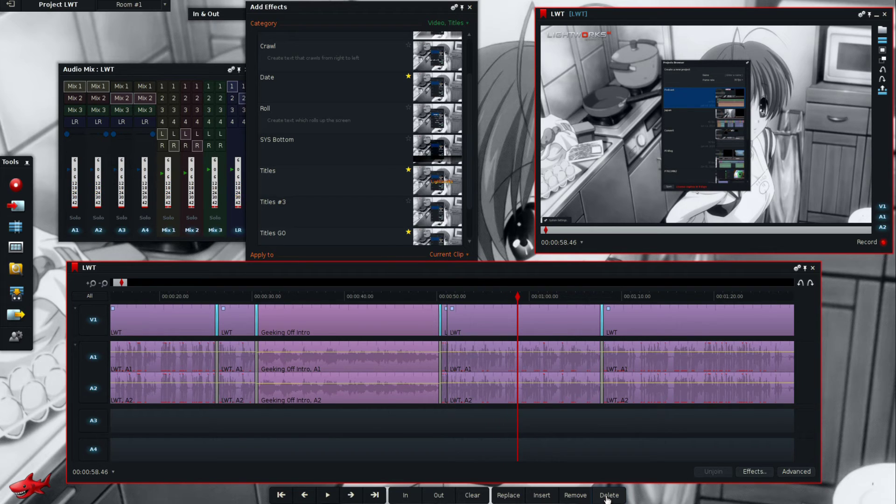
{"action": "key", "text": "c"}
- Add the Titles effect to the new segment at 00:00:54.00 and replace its text with "Lightworks Tutorial 12.6 2016"
{"action": "left_click", "coordinate": [474, 295]}
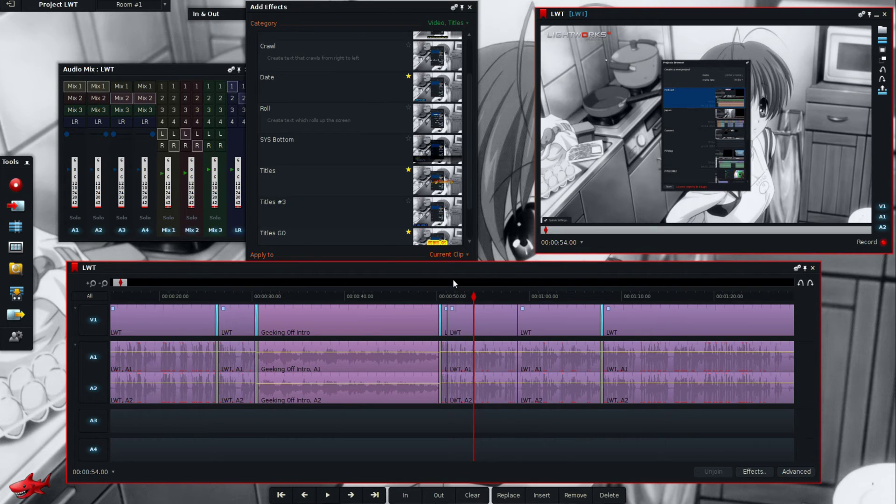
{"action": "double_click", "coordinate": [341, 182]}
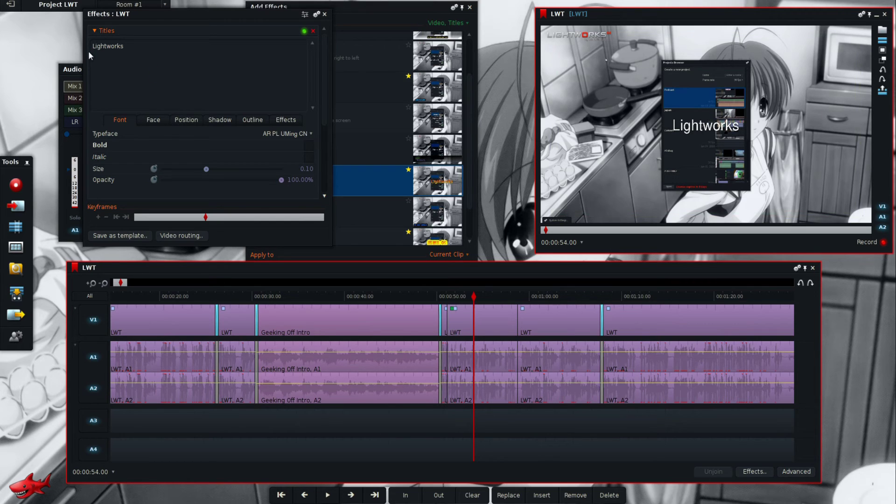
{"action": "left_click_drag", "start_coordinate": [125, 46], "coordinate": [92, 46]}
{"action": "right_click", "coordinate": [115, 47]}
{"action": "left_click", "coordinate": [124, 71]}
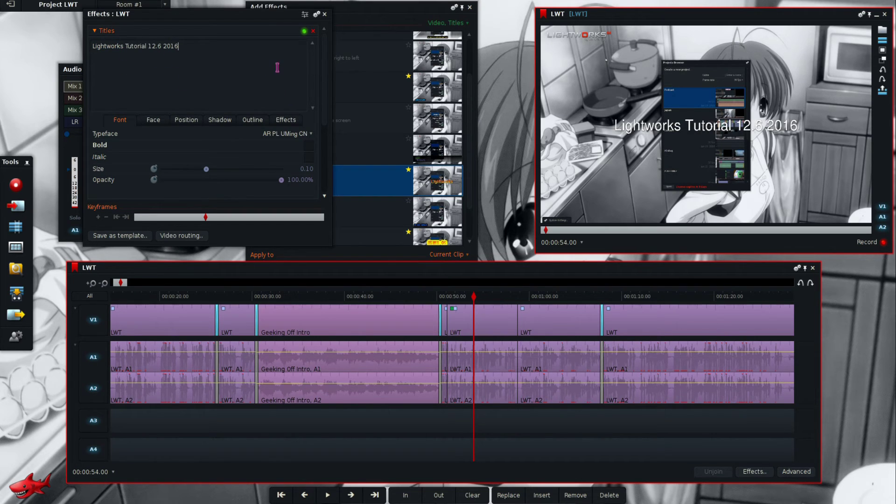
- Break the title text into two lines reading "Lightworks Tutorial" and "12.6 - 2016"
{"action": "left_click", "coordinate": [147, 45]}
{"action": "key", "text": "Delete"}
{"action": "key", "text": "Return"}
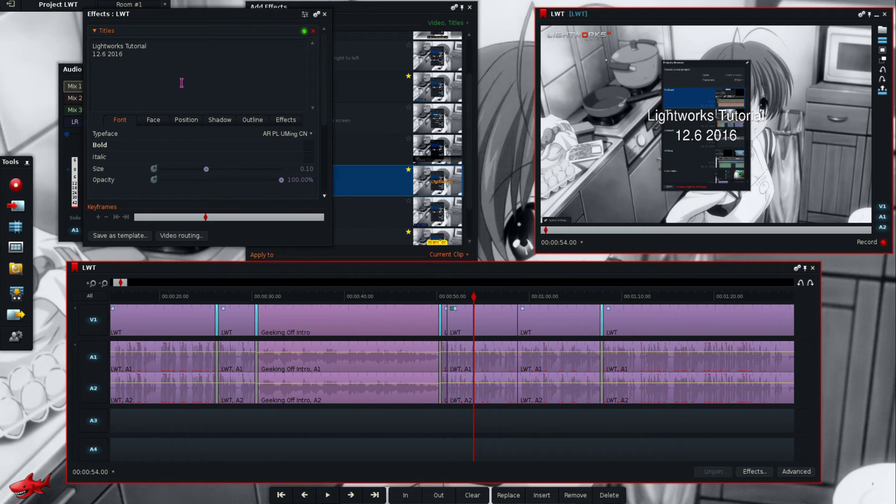
{"action": "left_click", "coordinate": [108, 58]}
{"action": "key", "text": "Delete"}
{"action": "key", "text": "Return"}
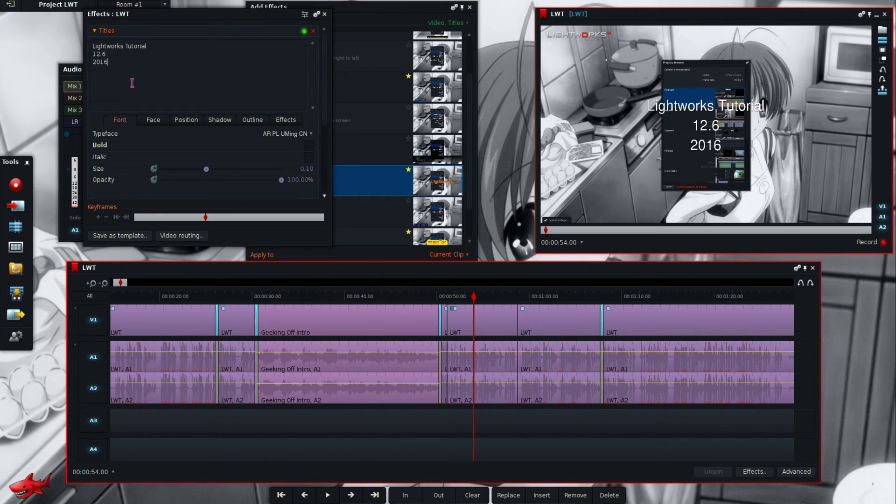
{"action": "left_click", "coordinate": [122, 57]}
{"action": "type", "text": "-"}
{"action": "key", "text": "Delete"}
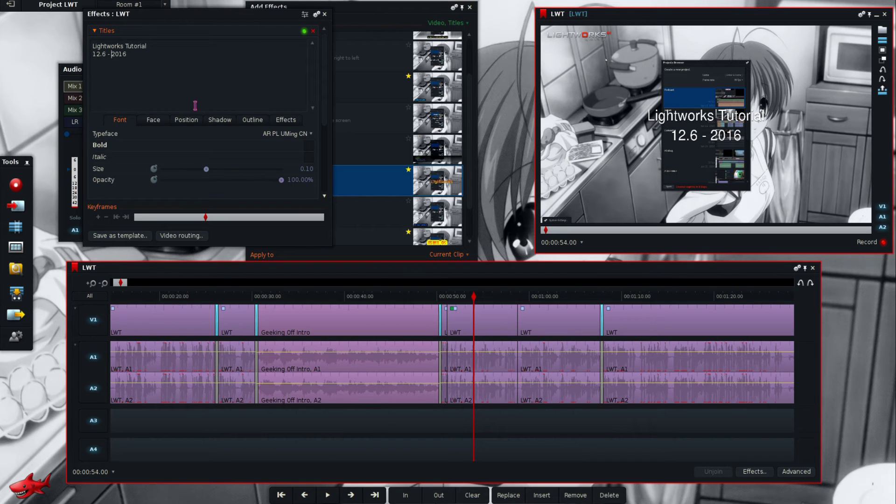
- Set the title's typeface to JUMPMAN, without bold, and its size to 0.21
{"action": "left_click", "coordinate": [273, 136]}
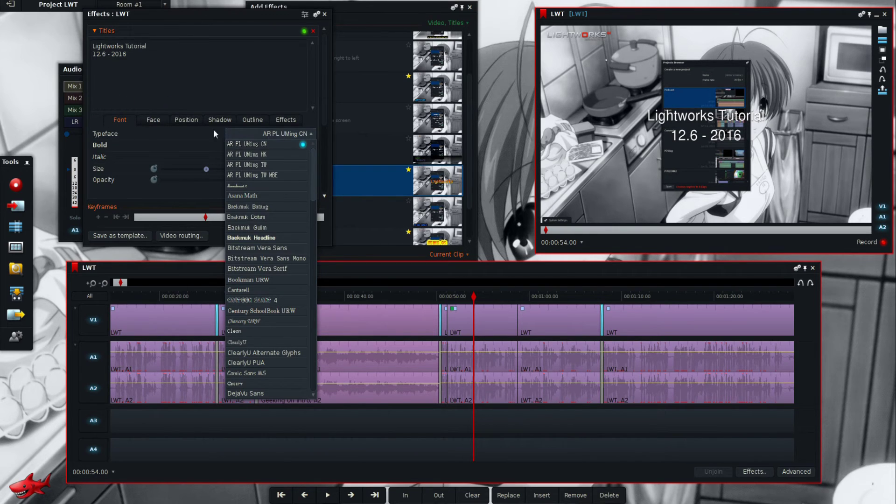
{"action": "left_click_drag", "start_coordinate": [312, 173], "coordinate": [313, 231]}
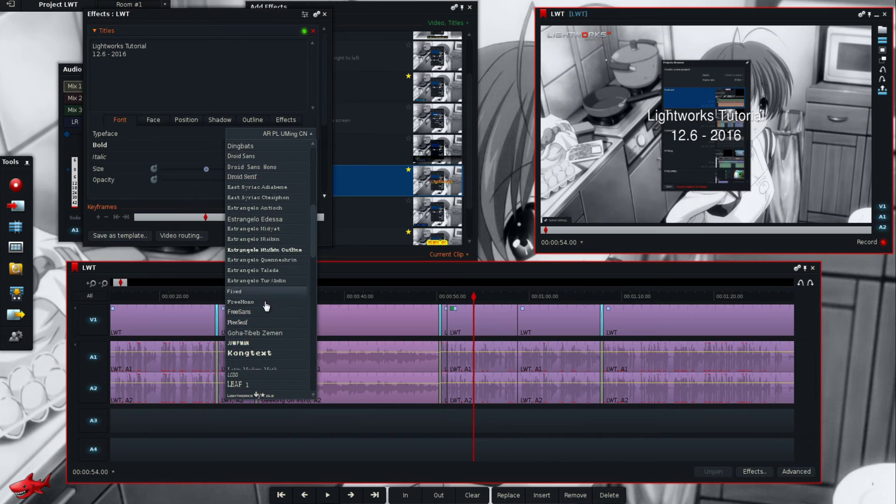
{"action": "left_click", "coordinate": [257, 344]}
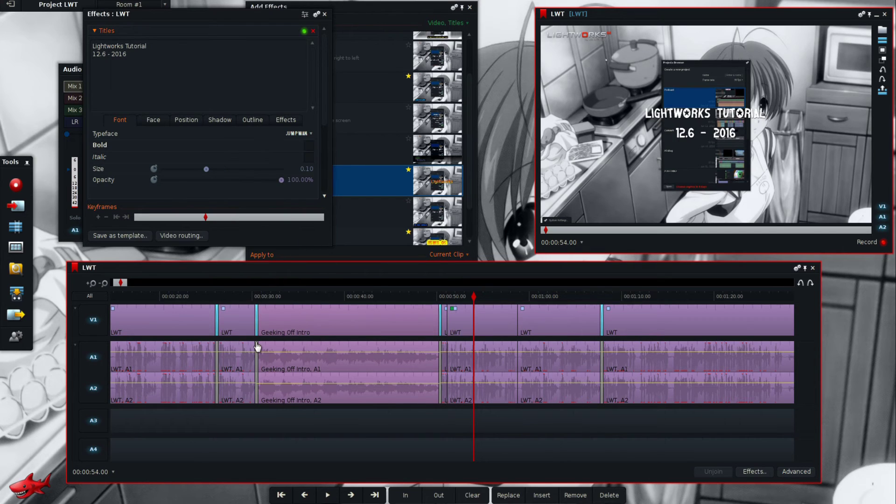
{"action": "left_click", "coordinate": [312, 148]}
{"action": "left_click", "coordinate": [309, 148]}
{"action": "left_click_drag", "start_coordinate": [207, 170], "coordinate": [282, 183]}
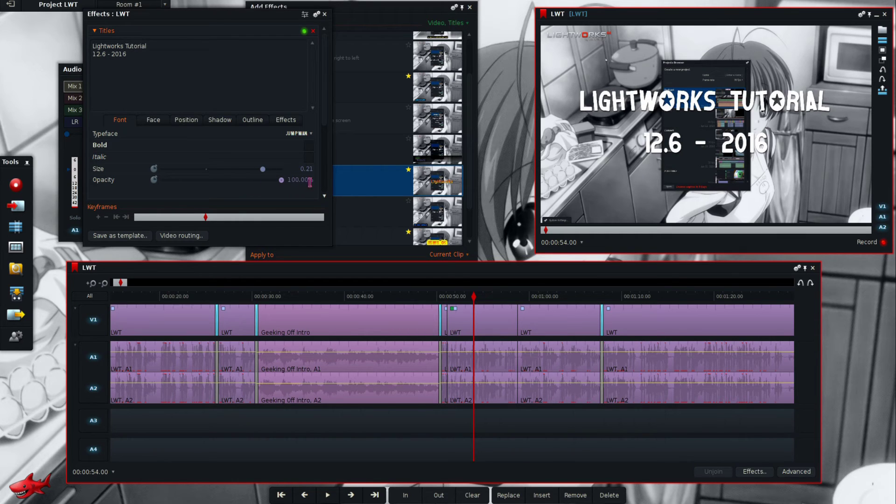
- Give the title face a Sheen fill and set its Colour One to pure red
{"action": "left_click", "coordinate": [152, 120]}
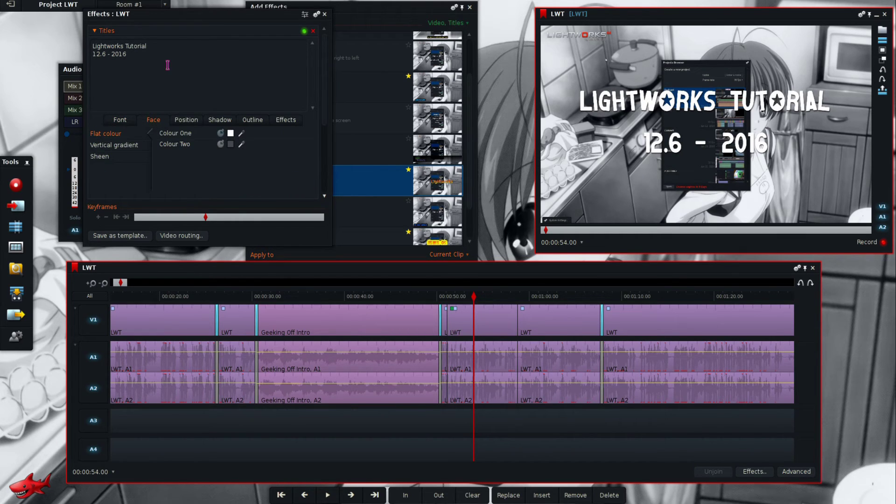
{"action": "left_click", "coordinate": [105, 149]}
{"action": "left_click", "coordinate": [105, 158]}
{"action": "left_click", "coordinate": [231, 135]}
{"action": "left_click", "coordinate": [304, 211]}
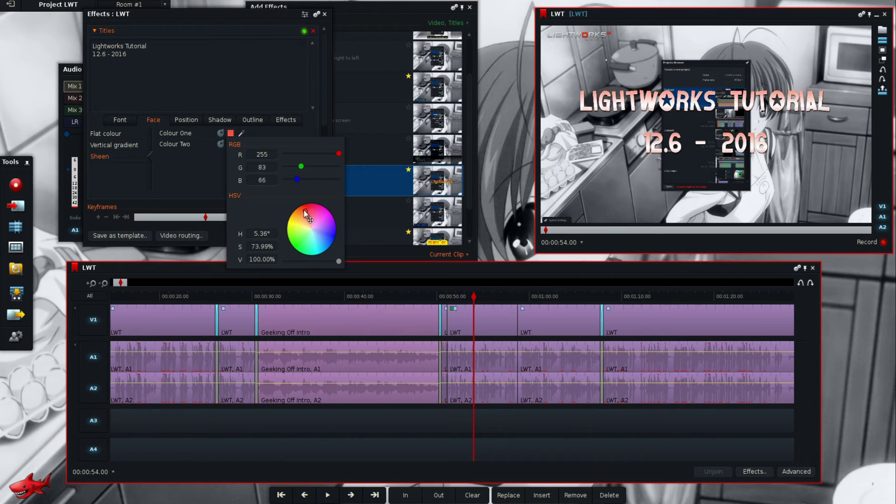
{"action": "left_click_drag", "start_coordinate": [304, 210], "coordinate": [306, 203]}
{"action": "left_click", "coordinate": [217, 172]}
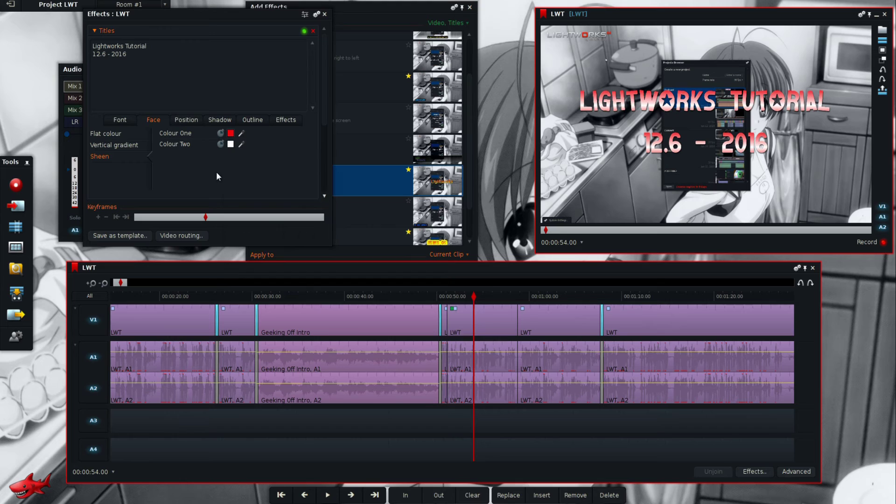
- Set the title sheen's Colour Two to an orange-red of about RGB 255, 91, 53
{"action": "left_click", "coordinate": [233, 145]}
{"action": "left_click", "coordinate": [312, 239]}
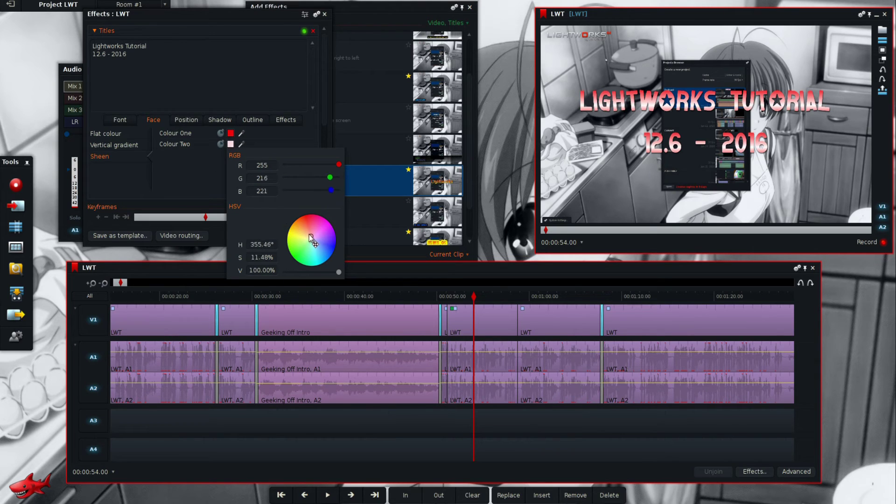
{"action": "left_click_drag", "start_coordinate": [310, 236], "coordinate": [302, 222]}
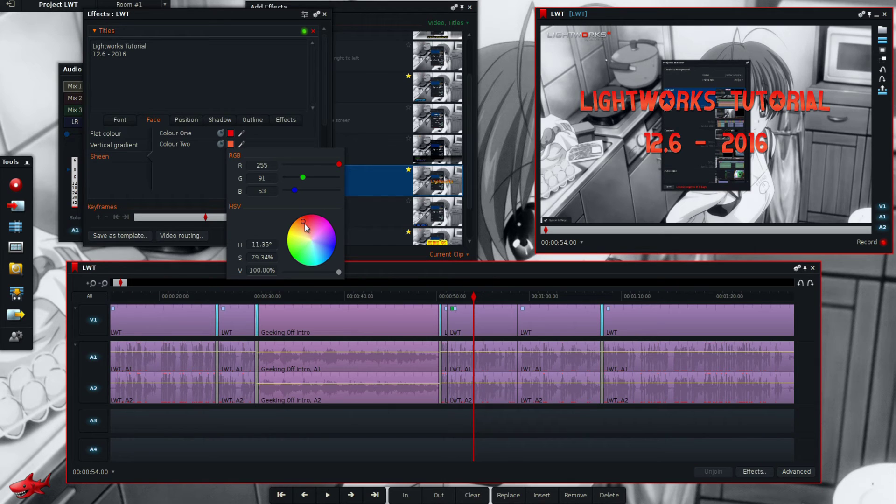
{"action": "left_click", "coordinate": [188, 179]}
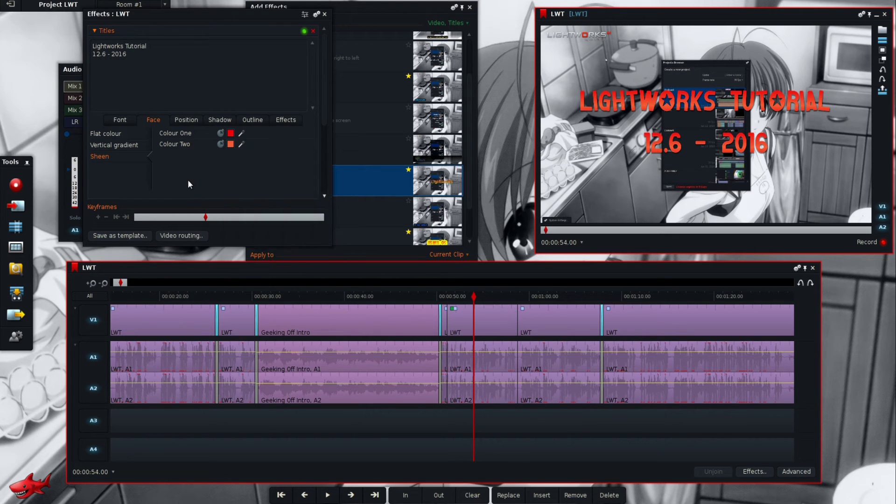
- Set the title's Y position to 51.20% and its leading to 1.95%
{"action": "left_click", "coordinate": [187, 120]}
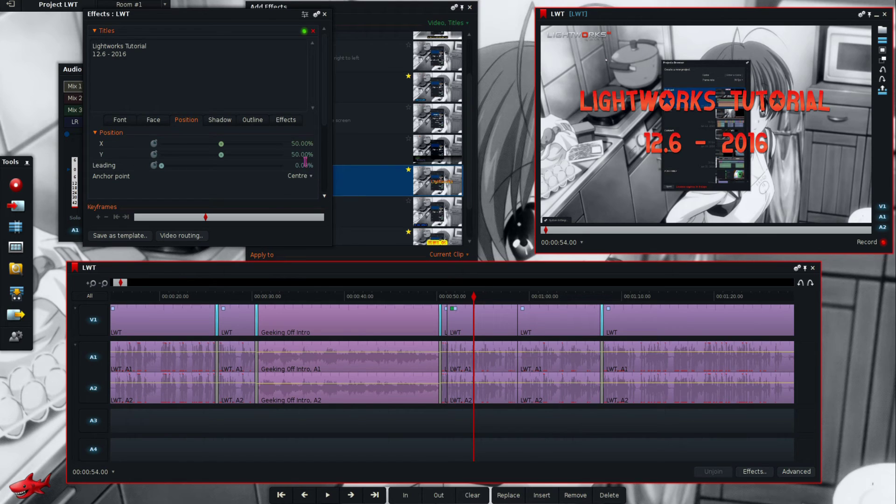
{"action": "scroll", "coordinate": [299, 155], "scroll_direction": "up", "scroll_amount": 1}
{"action": "scroll", "coordinate": [299, 155], "scroll_direction": "down", "scroll_amount": 1}
{"action": "scroll", "coordinate": [299, 155], "scroll_direction": "up", "scroll_amount": 1}
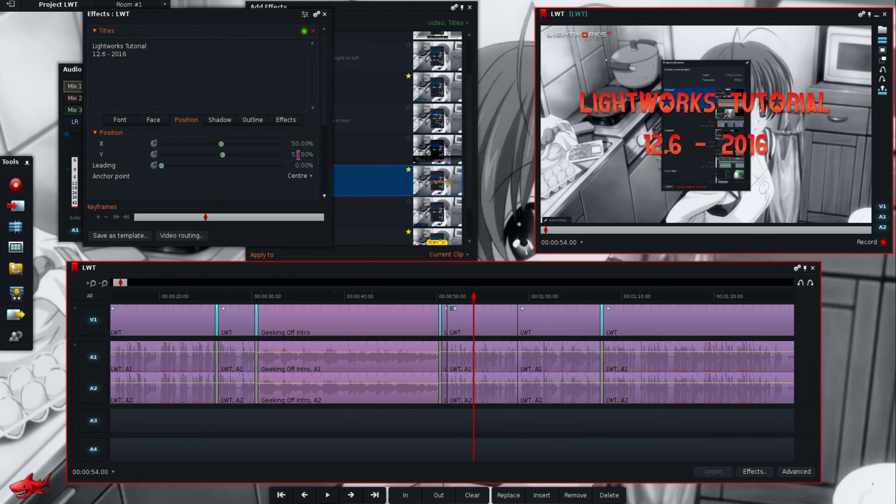
{"action": "scroll", "coordinate": [299, 154], "scroll_direction": "up", "scroll_amount": 1}
{"action": "mouse_move", "coordinate": [162, 166]}
{"action": "left_mouse_down"}
{"action": "mouse_move", "coordinate": [228, 170]}
{"action": "mouse_move", "coordinate": [164, 174]}
{"action": "left_mouse_up"}
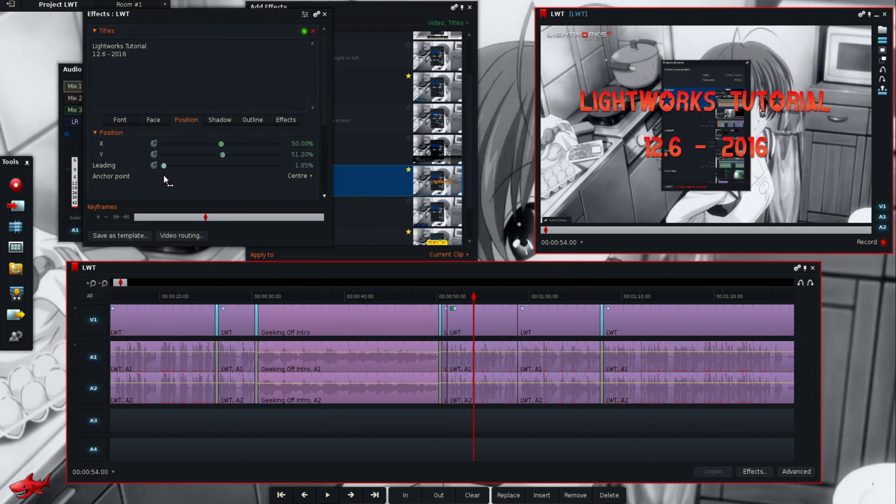
- Set the title shadow colour's alpha to 122 and the shadow's X offset to 9.00%
{"action": "left_click", "coordinate": [216, 124]}
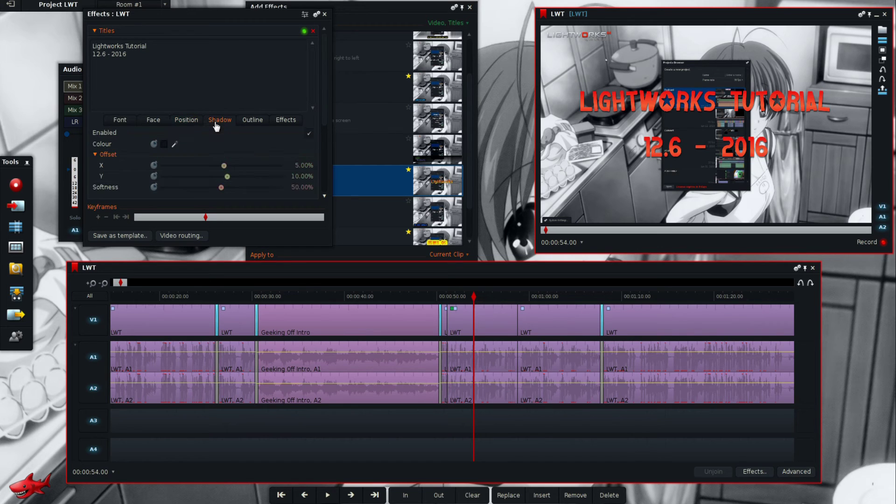
{"action": "left_click", "coordinate": [165, 148]}
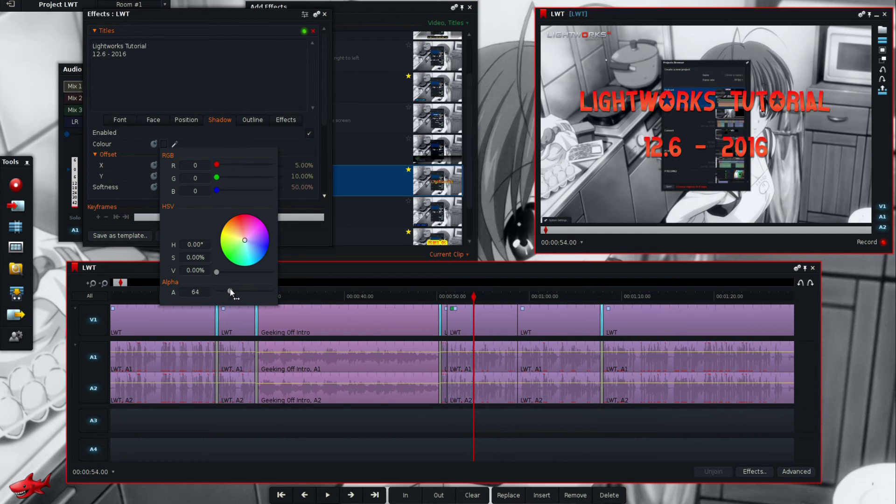
{"action": "left_click_drag", "start_coordinate": [230, 292], "coordinate": [243, 292]}
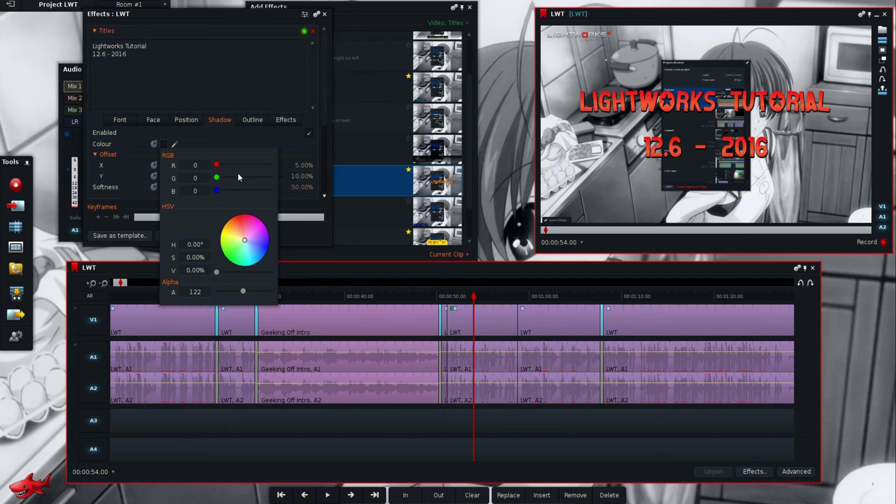
{"action": "left_click", "coordinate": [217, 119]}
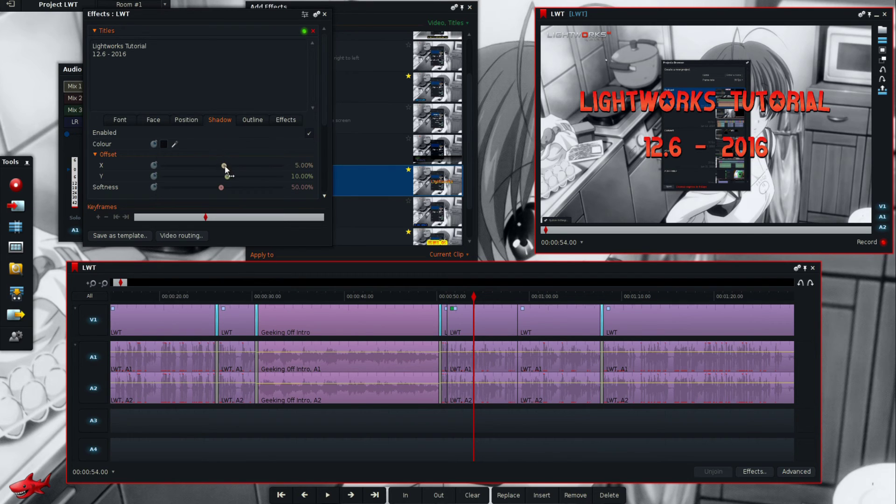
{"action": "scroll", "coordinate": [306, 163], "scroll_direction": "down", "scroll_amount": 3}
{"action": "scroll", "coordinate": [306, 164], "scroll_direction": "up", "scroll_amount": 10}
{"action": "scroll", "coordinate": [302, 176], "scroll_direction": "down", "scroll_amount": 4}
{"action": "scroll", "coordinate": [303, 176], "scroll_direction": "up", "scroll_amount": 2}
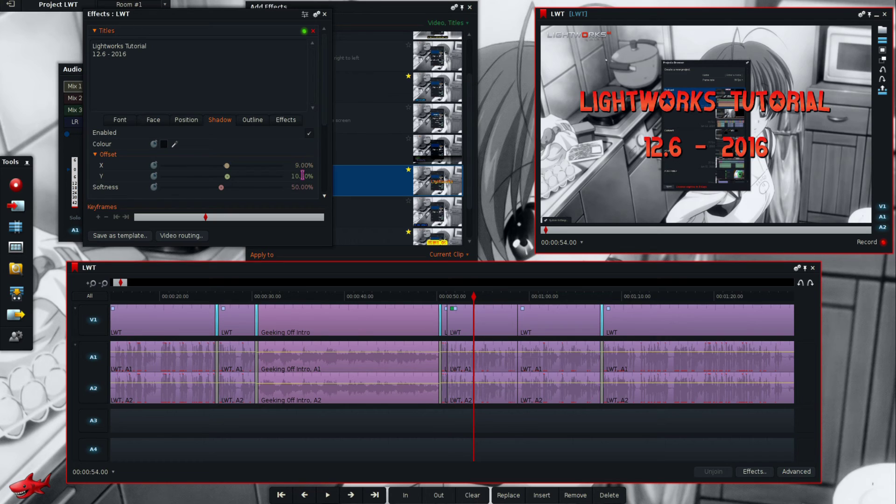
- Enable the title's outline, colour it yellow at RGB 255, 245, 0 and set its size to 38.91%
{"action": "left_click", "coordinate": [248, 121]}
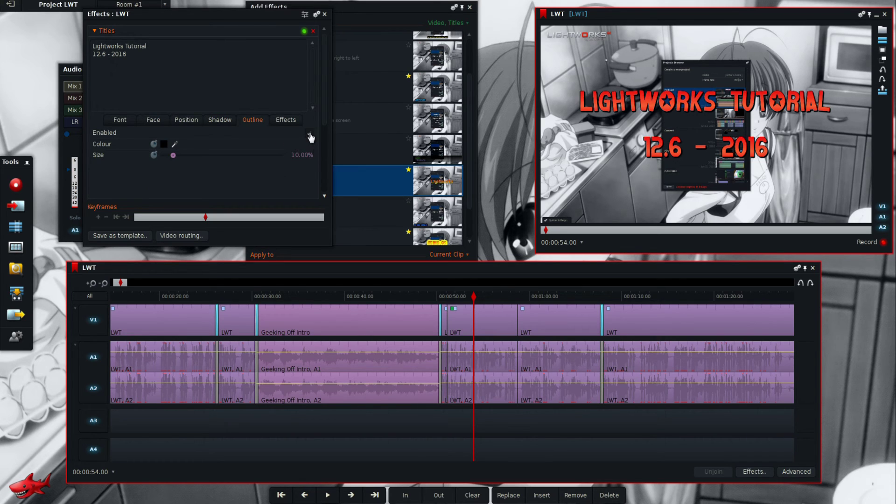
{"action": "left_click", "coordinate": [164, 144]}
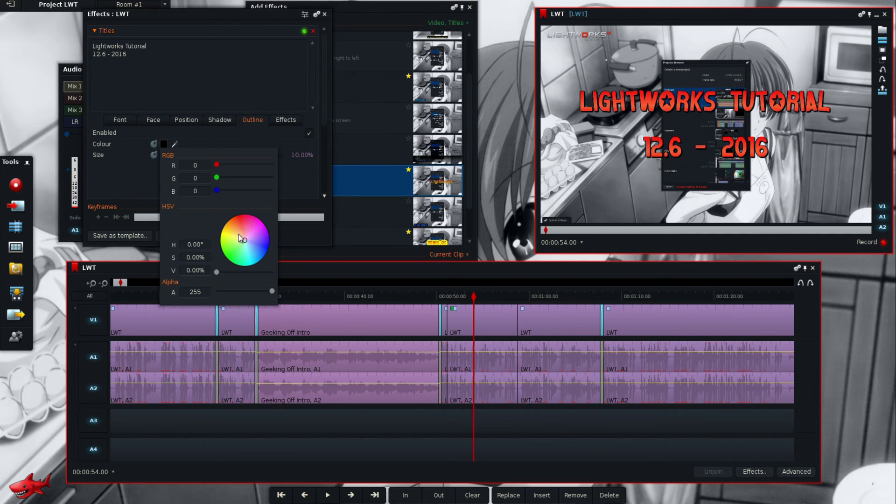
{"action": "left_click_drag", "start_coordinate": [243, 241], "coordinate": [215, 234]}
{"action": "left_click_drag", "start_coordinate": [215, 274], "coordinate": [297, 273]}
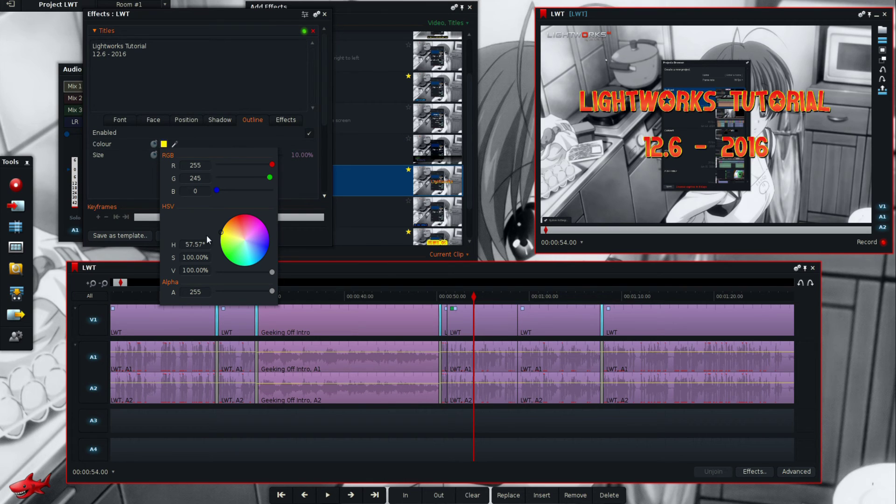
{"action": "left_click", "coordinate": [125, 191]}
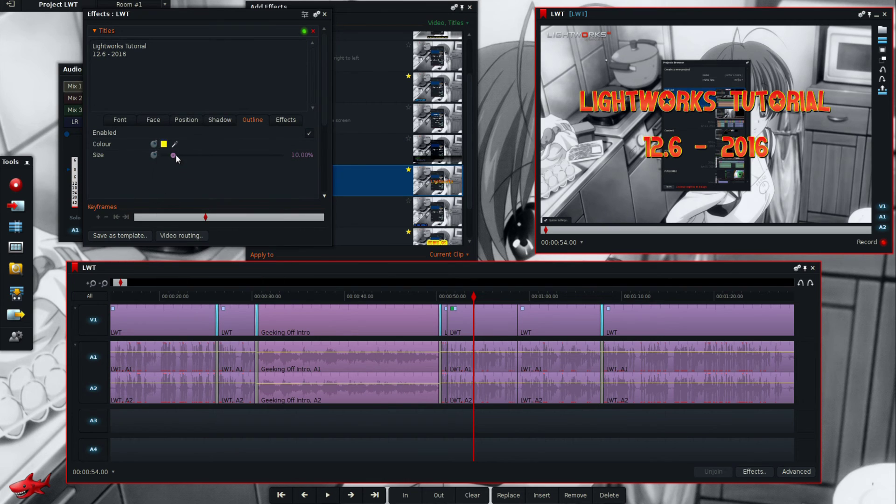
{"action": "left_click_drag", "start_coordinate": [173, 155], "coordinate": [208, 159]}
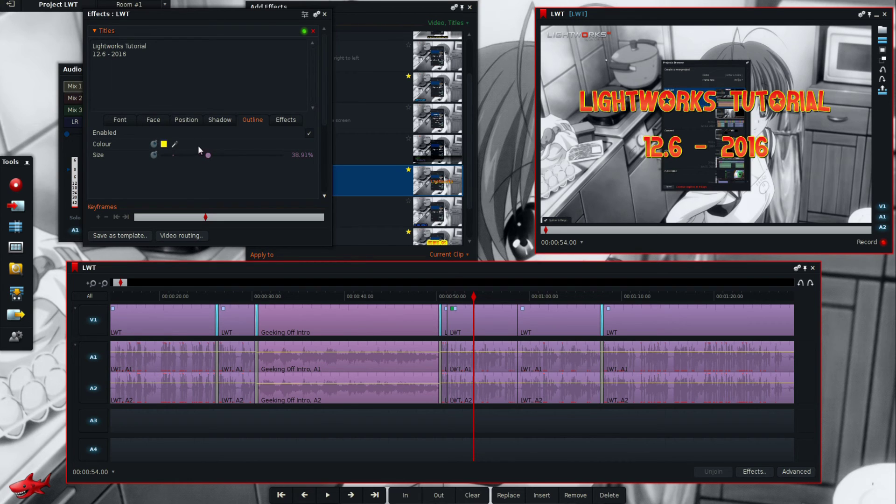
- Increase the title shadow's X offset further and set its Y offset to 12.80%
{"action": "left_click", "coordinate": [220, 119]}
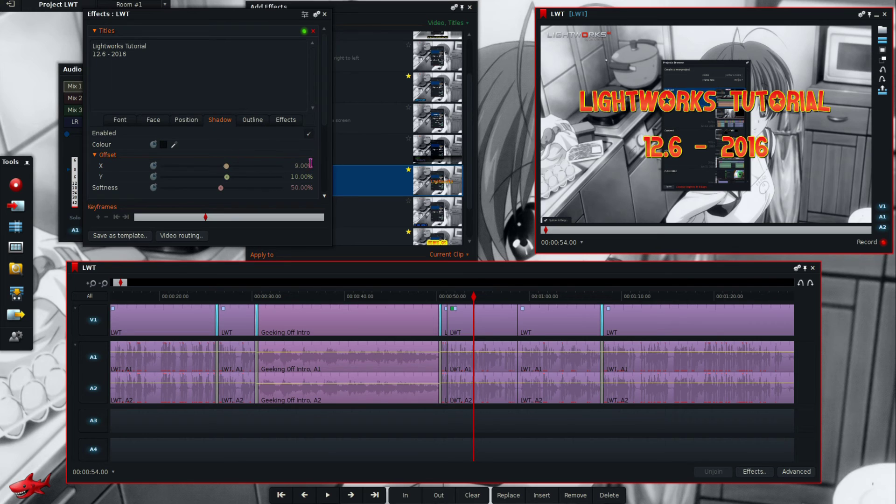
{"action": "scroll", "coordinate": [300, 163], "scroll_direction": "up", "scroll_amount": 4}
{"action": "scroll", "coordinate": [301, 165], "scroll_direction": "up", "scroll_amount": 1}
{"action": "scroll", "coordinate": [304, 176], "scroll_direction": "up", "scroll_amount": 2}
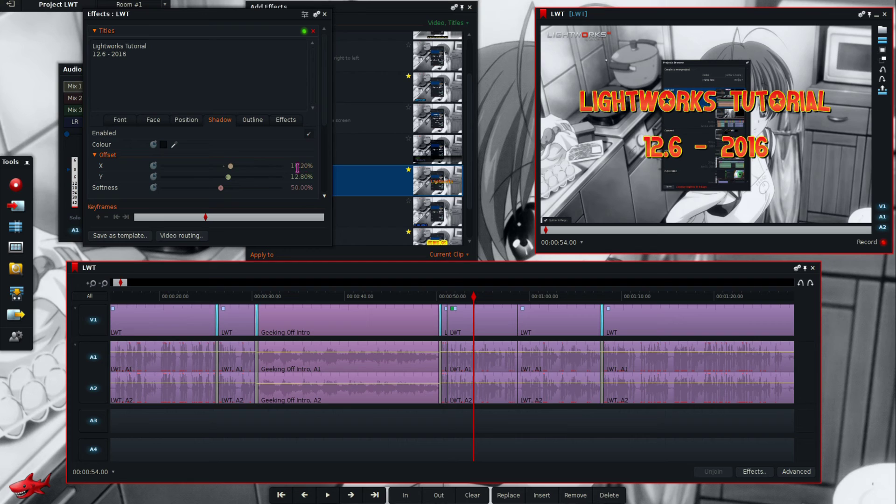
- Give the title a Typewriter effect for its entrance and a Fade effect for its exit
{"action": "left_click", "coordinate": [286, 122]}
{"action": "left_click", "coordinate": [298, 133]}
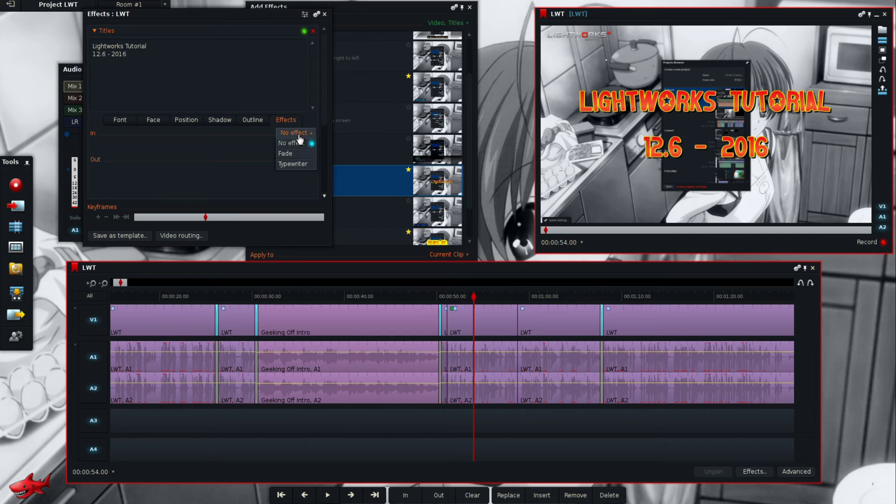
{"action": "left_click", "coordinate": [292, 164]}
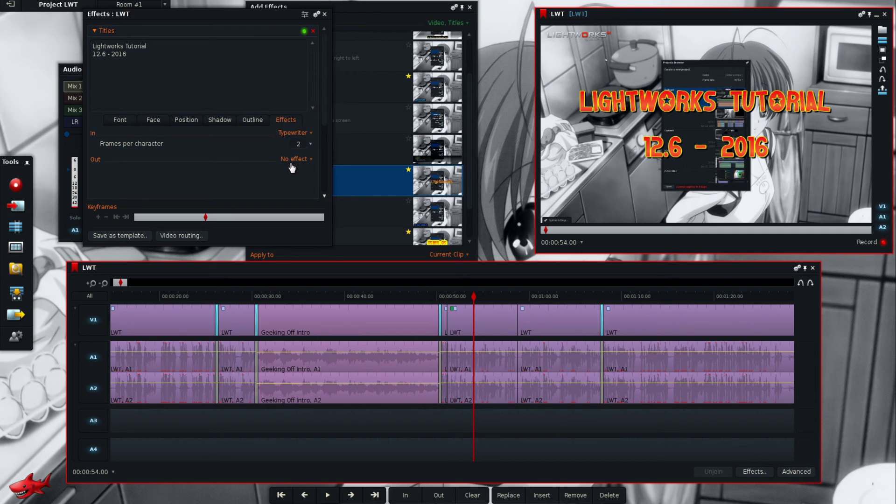
{"action": "left_click", "coordinate": [295, 160]}
{"action": "left_click", "coordinate": [285, 180]}
- Play the edit from 00:00:51.00 to preview the animated title
{"action": "left_click", "coordinate": [446, 297]}
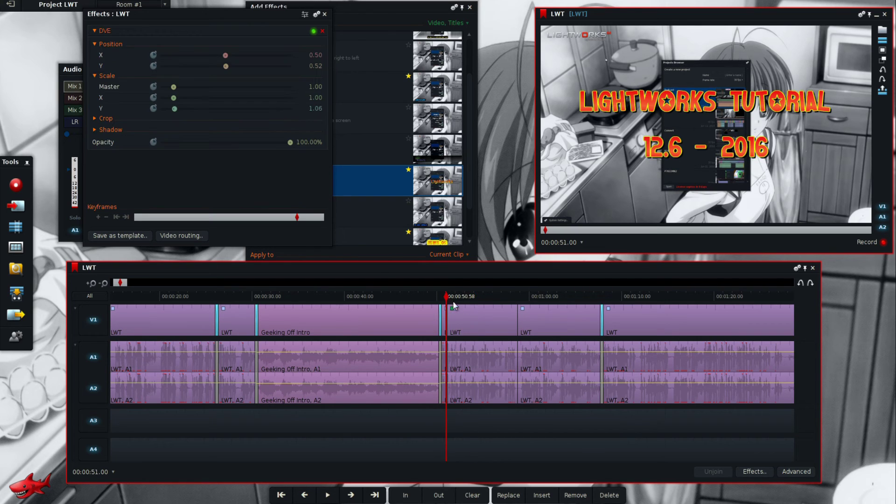
{"action": "key", "text": "space"}
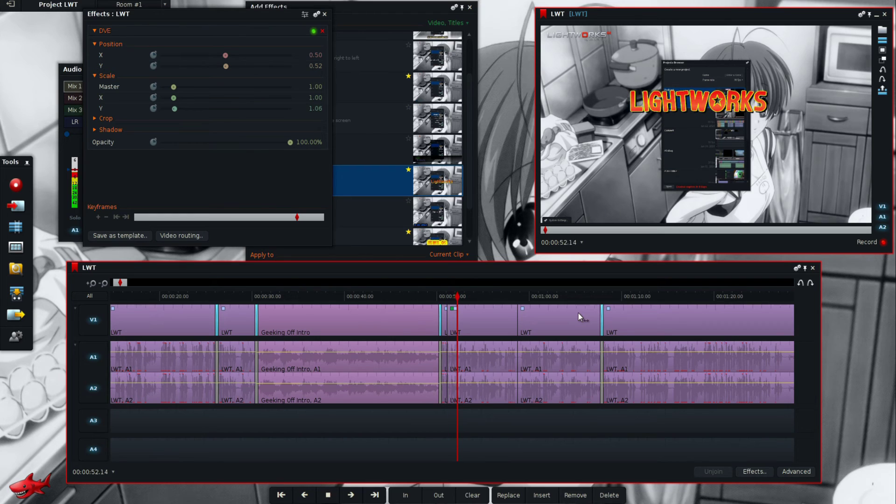
{"action": "key", "text": "space"}
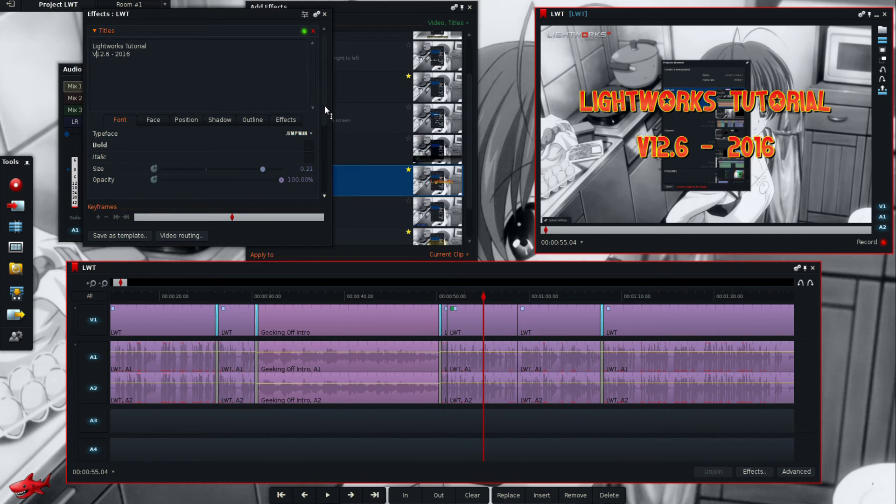
- Save the title effect as a template named "Titles #1" in the Titles category, without adding it to favourites
{"action": "left_click", "coordinate": [117, 241]}
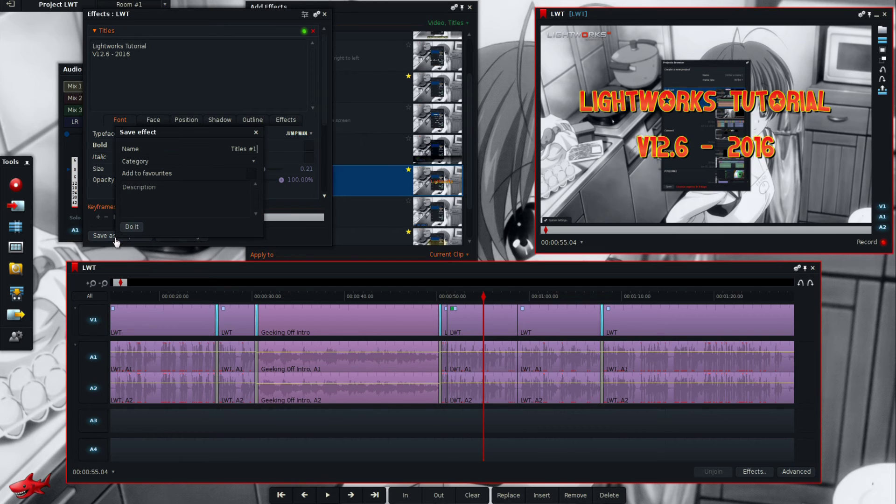
{"action": "left_click_drag", "start_coordinate": [220, 151], "coordinate": [295, 154]}
{"action": "left_click", "coordinate": [252, 162]}
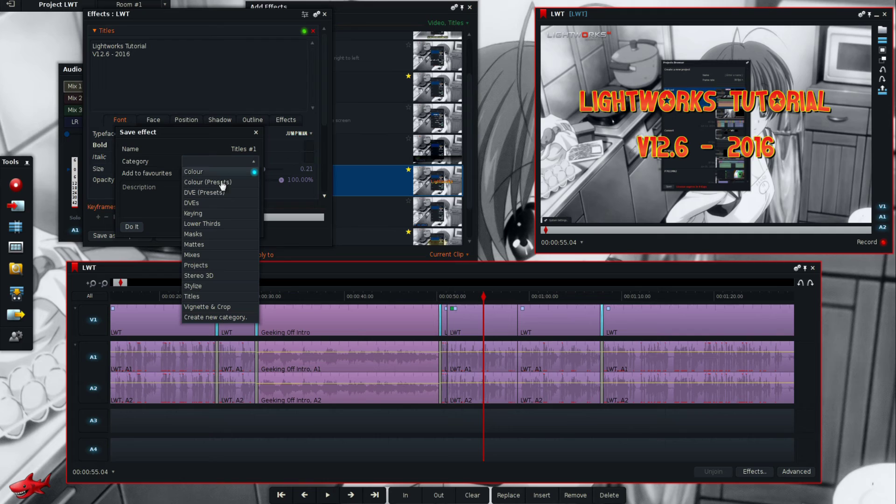
{"action": "left_click", "coordinate": [206, 297]}
{"action": "left_click", "coordinate": [252, 175]}
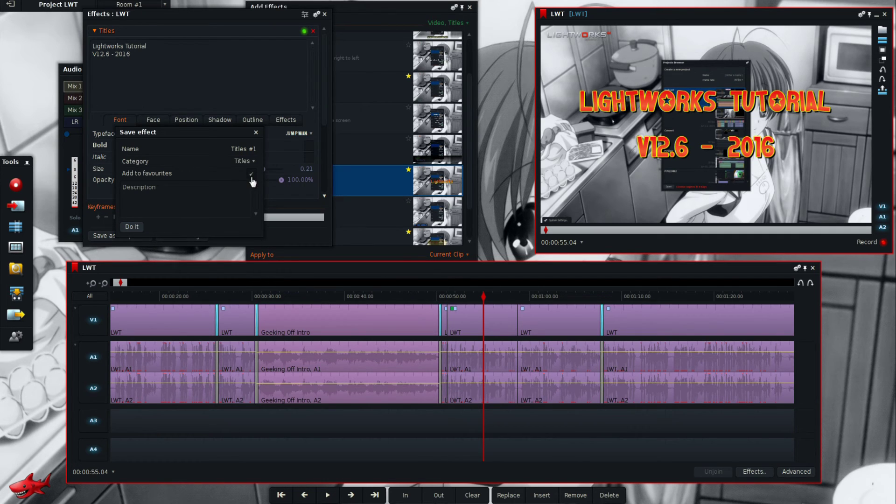
{"action": "left_click", "coordinate": [251, 178]}
{"action": "left_click", "coordinate": [130, 188]}
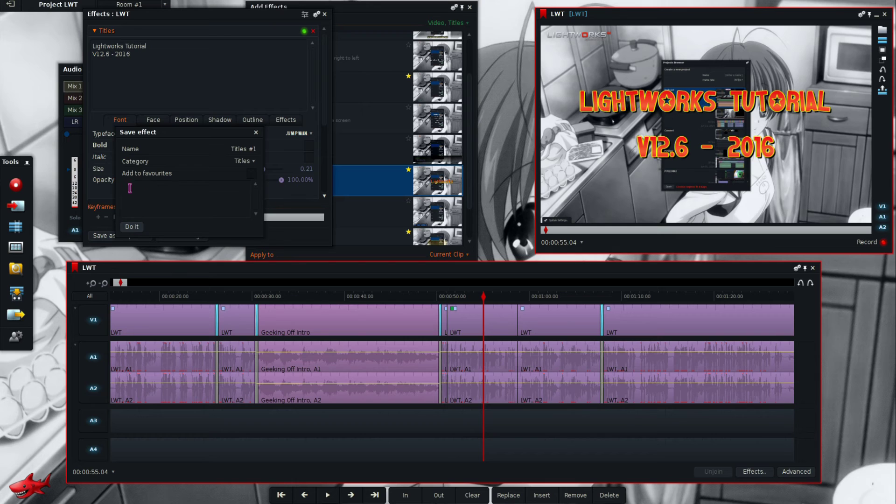
{"action": "left_click", "coordinate": [126, 227]}
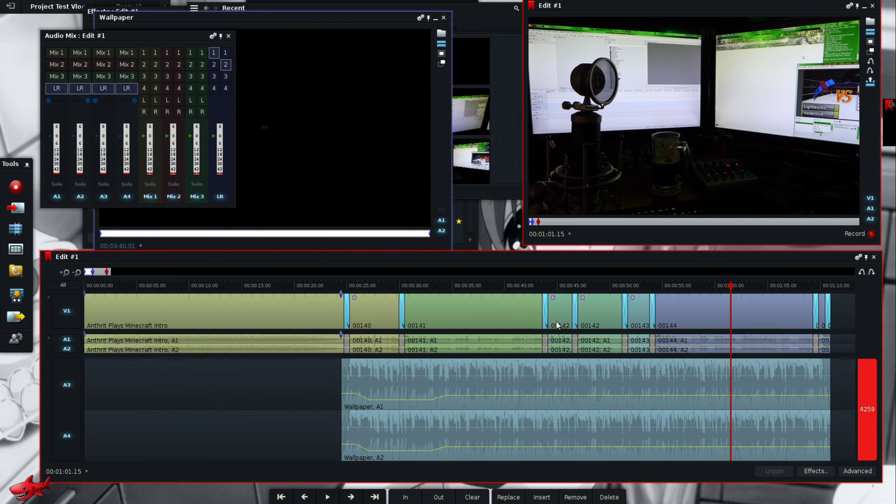
- Locate the end of the last clip in Edit #1 and park the playhead there at 00:01:11.00
{"action": "left_click", "coordinate": [729, 289]}
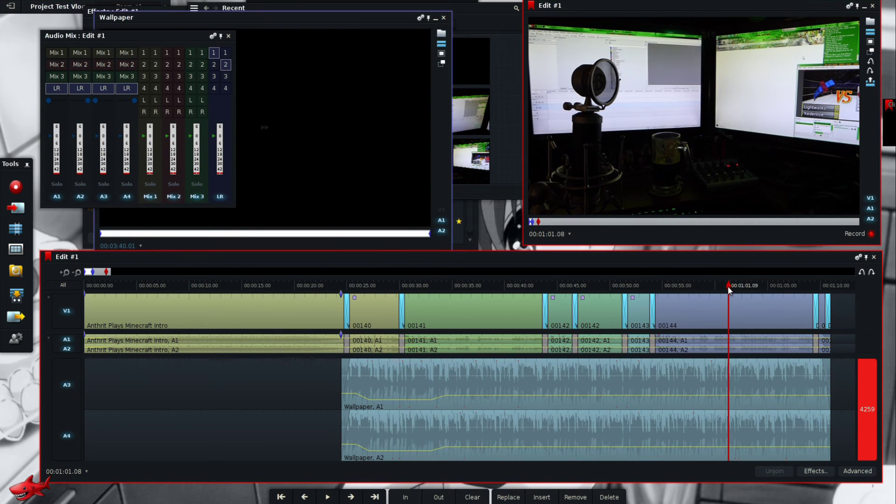
{"action": "left_click_drag", "start_coordinate": [730, 289], "coordinate": [831, 303]}
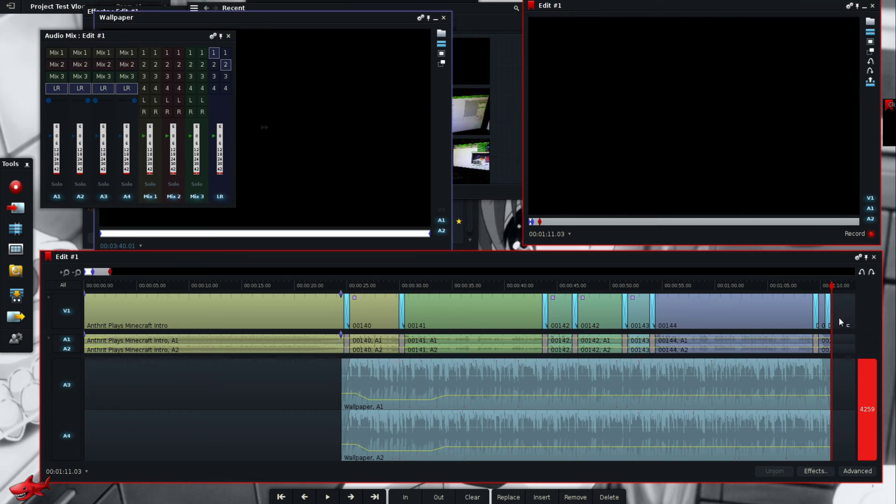
{"action": "right_click", "coordinate": [833, 344]}
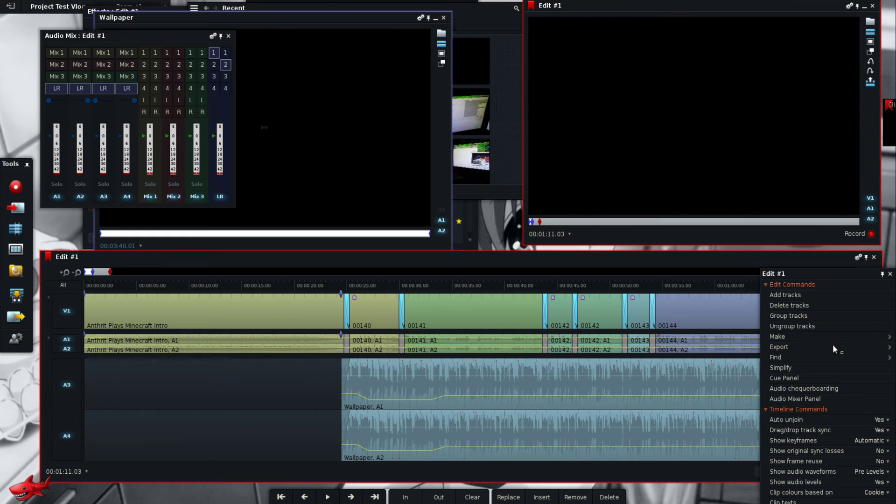
{"action": "left_click", "coordinate": [757, 263]}
{"action": "key", "text": "Up"}
{"action": "key", "text": "Up"}
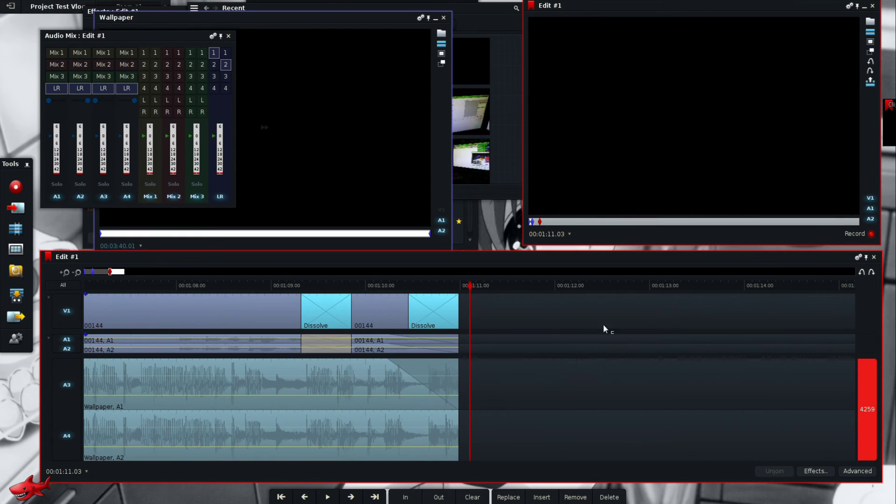
{"action": "left_click_drag", "start_coordinate": [472, 290], "coordinate": [460, 290]}
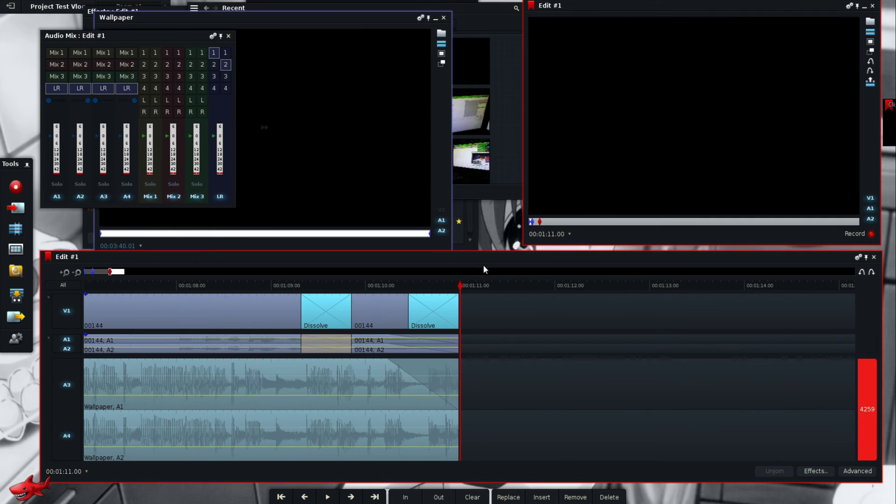
- Mark the empty tail of Edit #1 from 00:01:15.00 to the end of the sequence and delete it
{"action": "left_click_drag", "start_coordinate": [460, 284], "coordinate": [839, 272]}
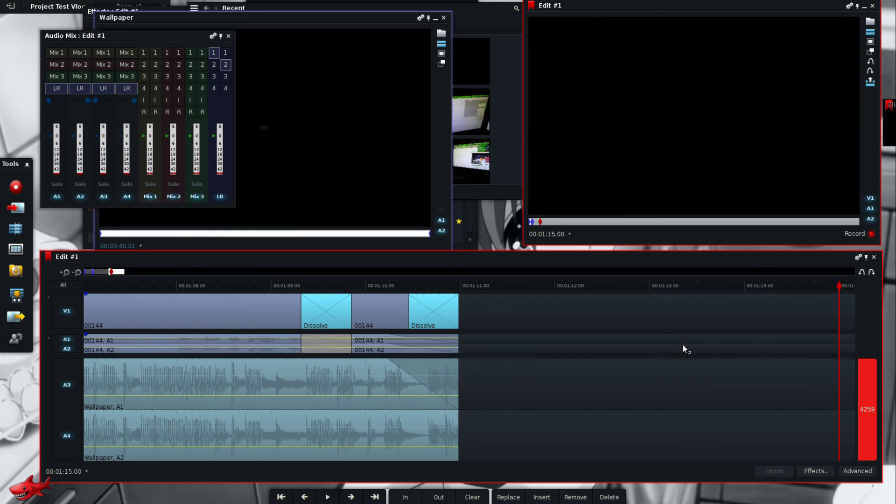
{"action": "key", "text": "i"}
{"action": "key", "text": "End"}
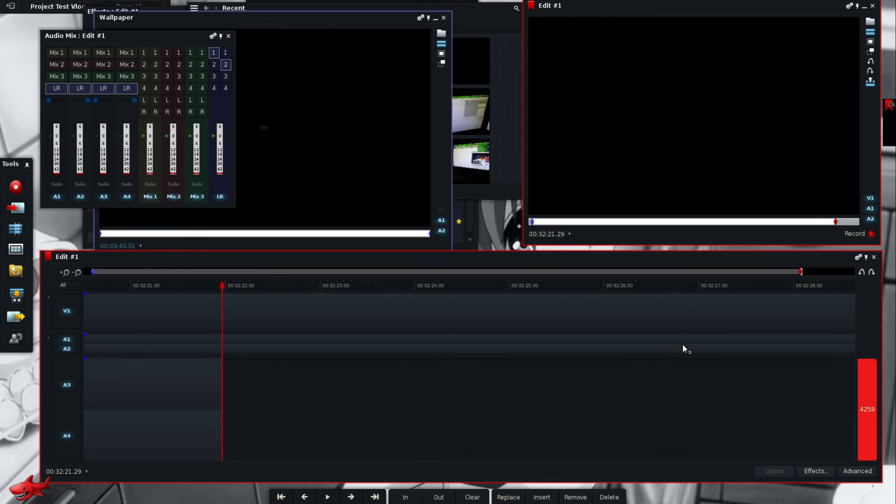
{"action": "key", "text": "s"}
{"action": "key", "text": "o"}
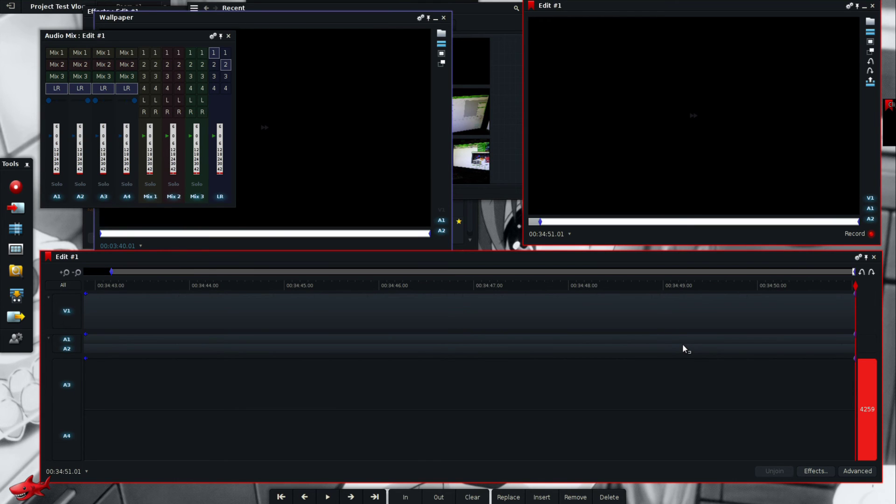
{"action": "key", "text": "x"}
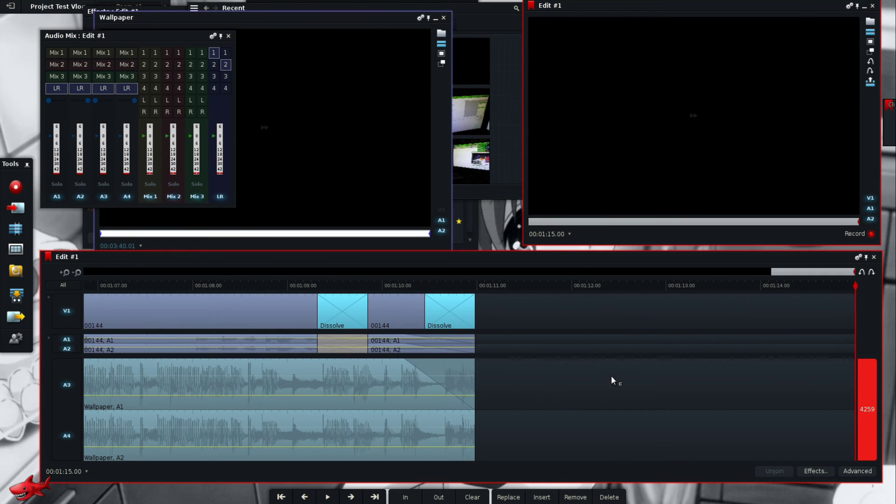
{"action": "key", "text": "Down"}
{"action": "key", "text": "Down"}
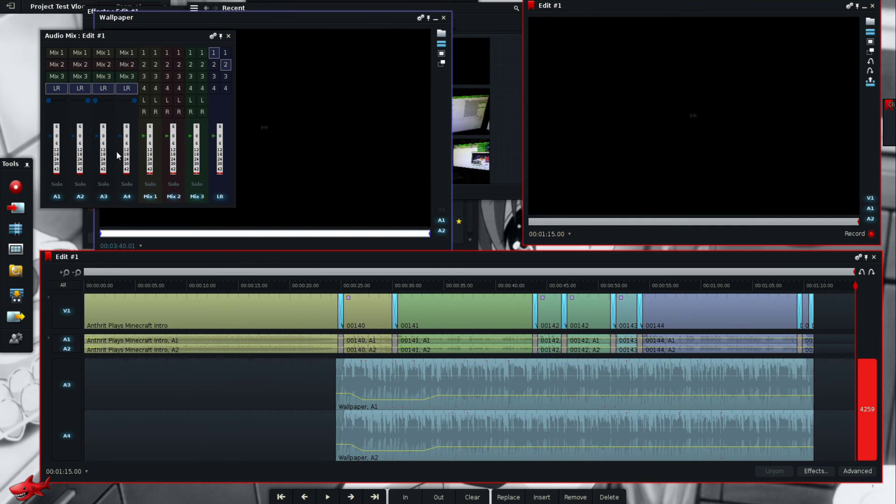
- Bring up the Colour Correction settings of clip 00140 in Edit #1, closing the list of effects to add
{"action": "left_click", "coordinate": [357, 295]}
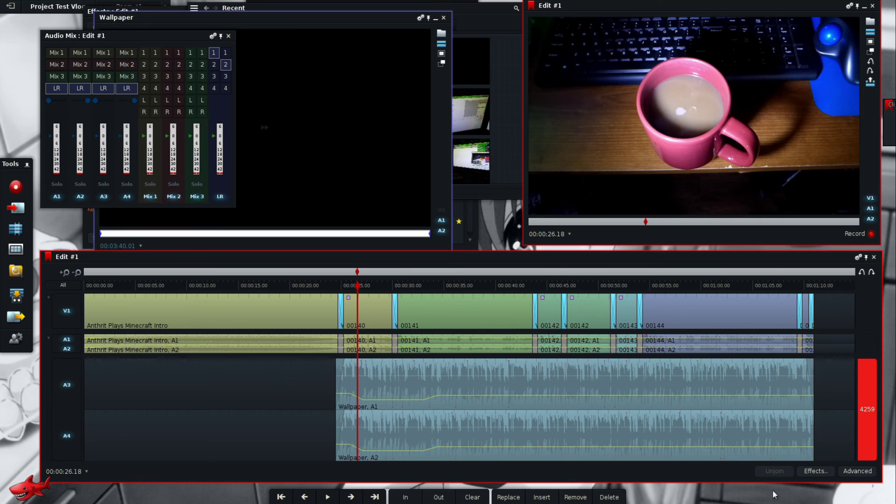
{"action": "left_click", "coordinate": [810, 476]}
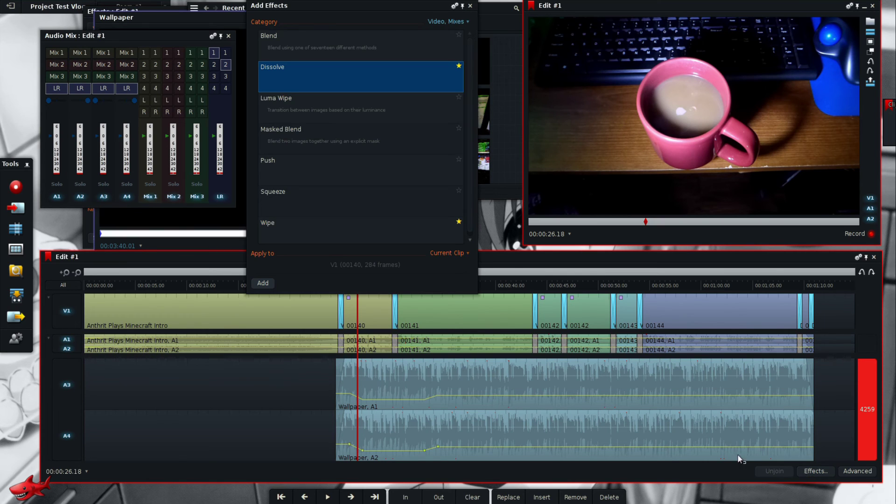
{"action": "left_click", "coordinate": [470, 6]}
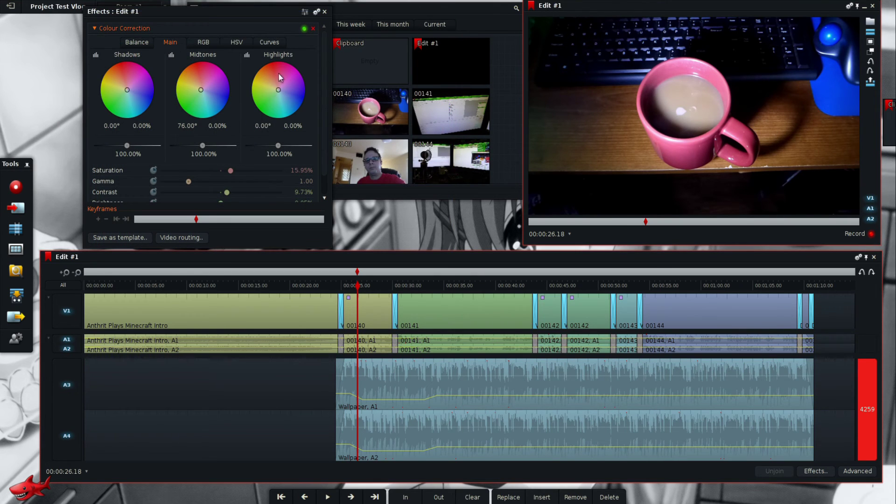
- Close the Colour Correction settings, then minimise the Recent bin and move it clear of the Edit #1 viewer
{"action": "left_click", "coordinate": [324, 11]}
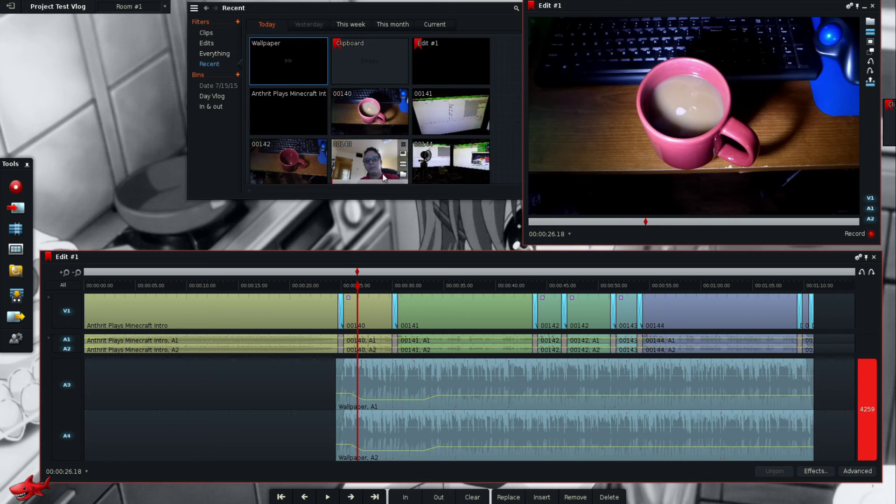
{"action": "left_click", "coordinate": [433, 7]}
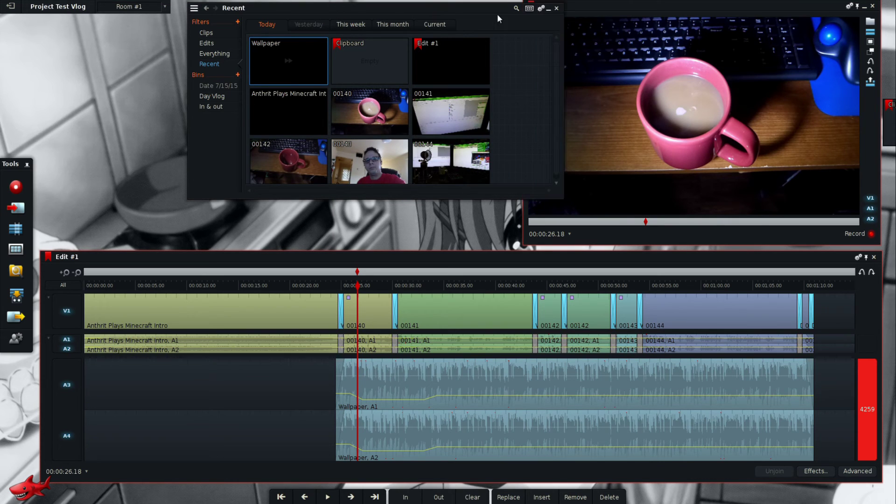
{"action": "left_click", "coordinate": [549, 8]}
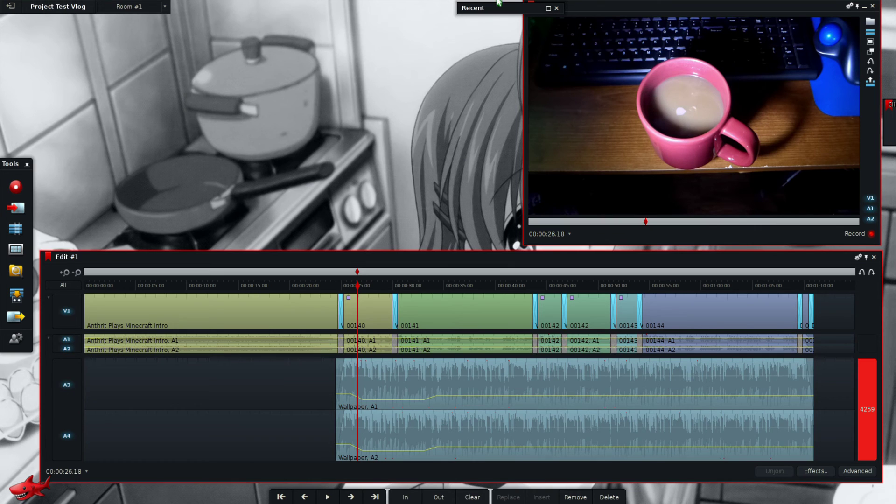
{"action": "left_click_drag", "start_coordinate": [504, 9], "coordinate": [242, 14]}
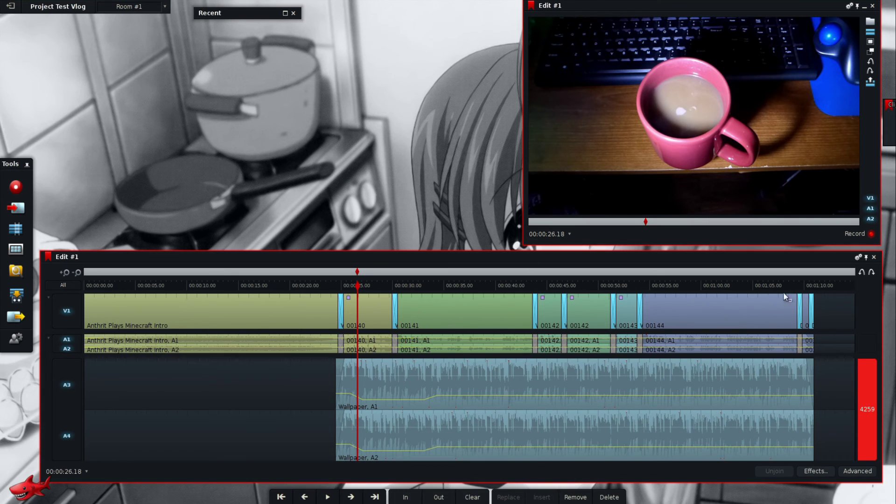
- Bring up the export settings for Edit #1 with YouTube as the target format
{"action": "left_click", "coordinate": [858, 259]}
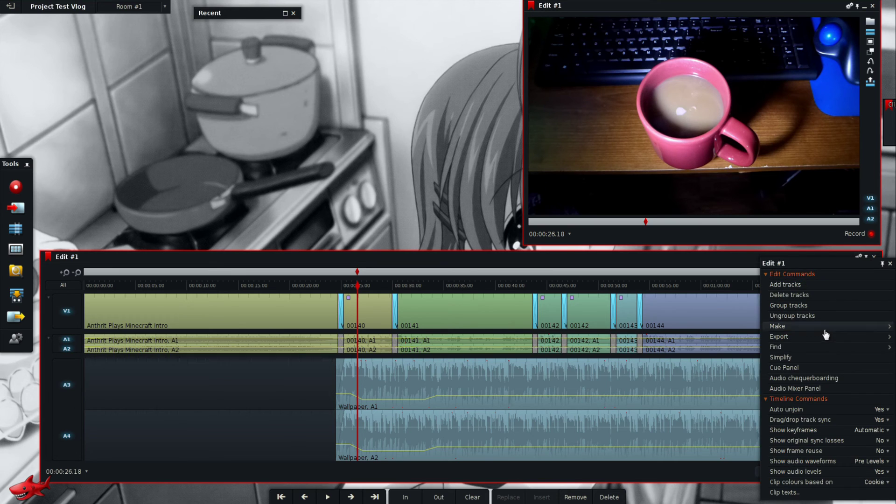
{"action": "mouse_move", "coordinate": [822, 341]}
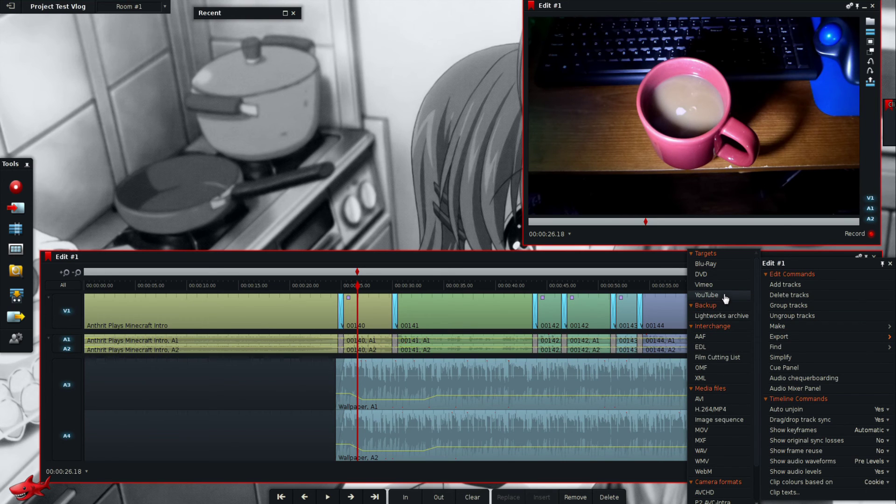
{"action": "left_click", "coordinate": [707, 295]}
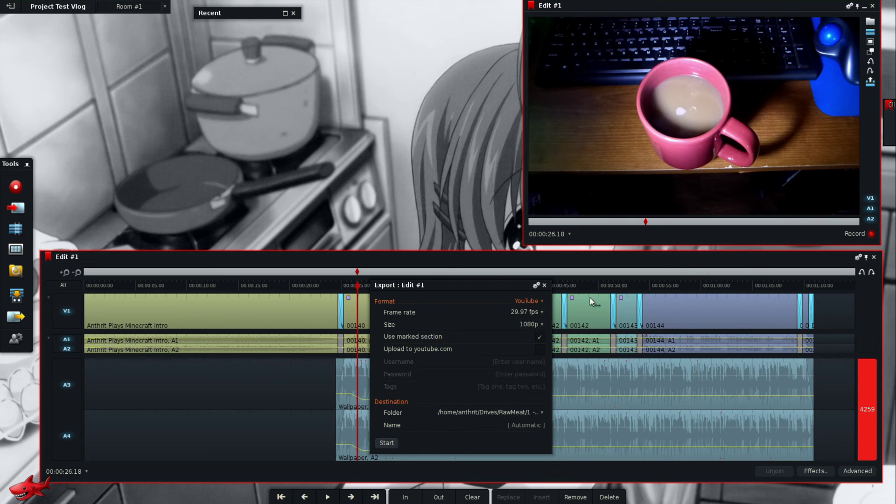
{"action": "left_click", "coordinate": [514, 303]}
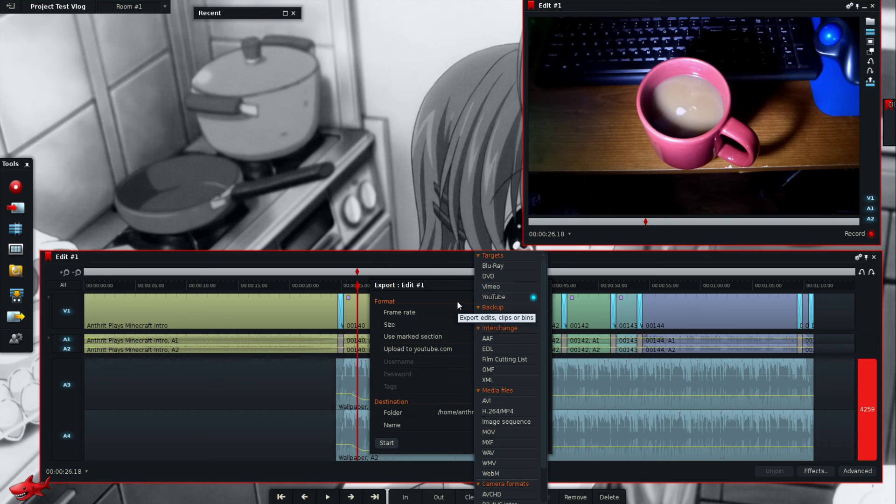
{"action": "left_click", "coordinate": [494, 297]}
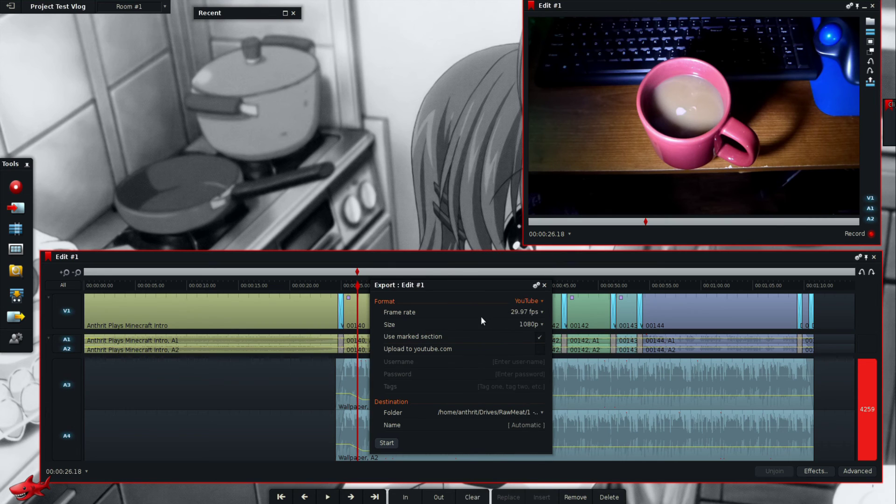
- Set the YouTube export's frame rate to 59.94 fps, keeping the size at 1080p
{"action": "left_click", "coordinate": [524, 316]}
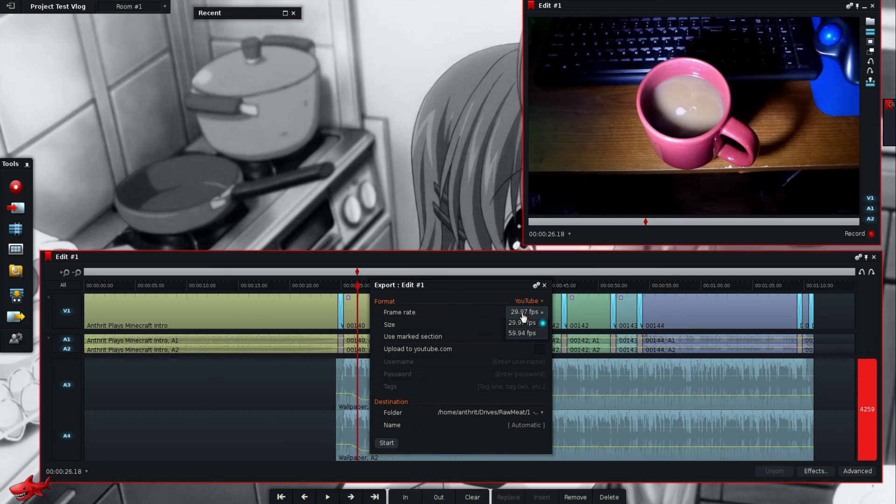
{"action": "left_click", "coordinate": [523, 336]}
{"action": "left_click", "coordinate": [541, 327]}
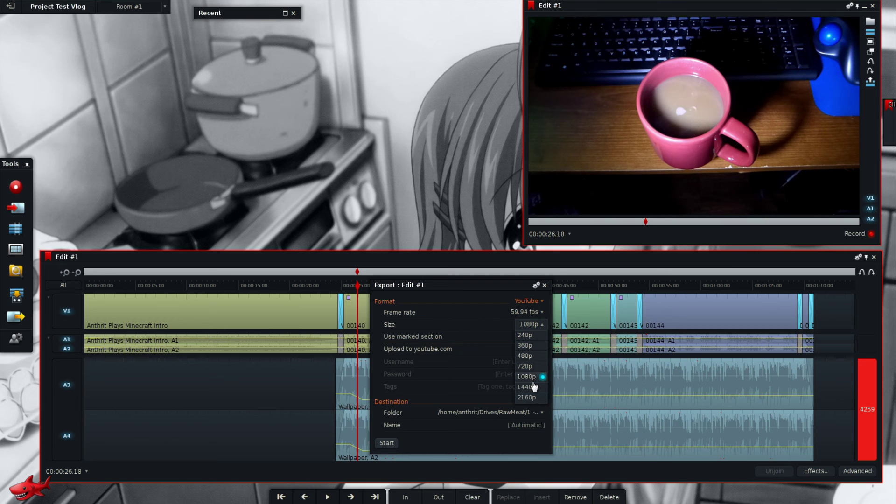
{"action": "left_click", "coordinate": [486, 289]}
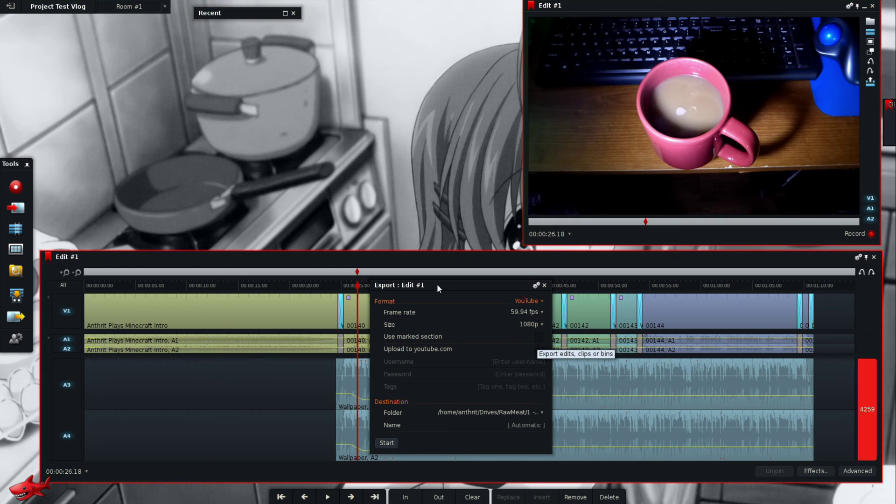
- Mark a section of Edit #1 from 00:00:21.22 to 00:00:36.29
{"action": "left_click", "coordinate": [307, 284]}
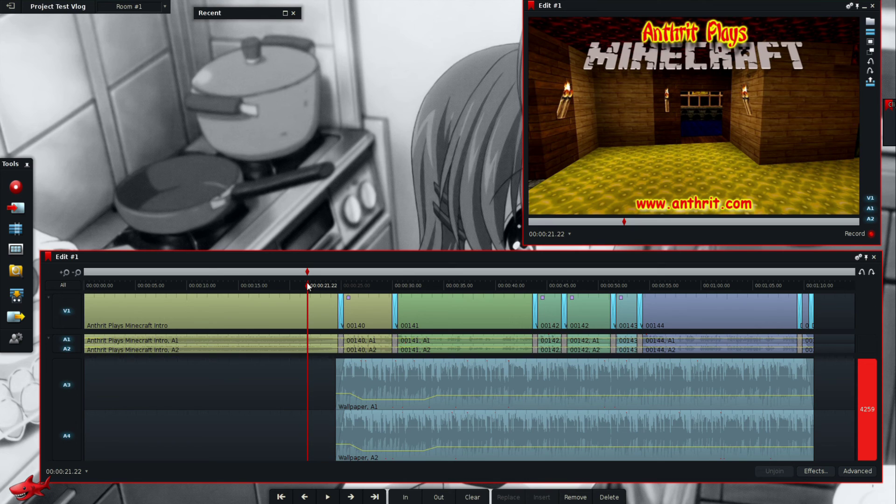
{"action": "key", "text": "i"}
{"action": "left_click", "coordinate": [466, 285]}
{"action": "key", "text": "o"}
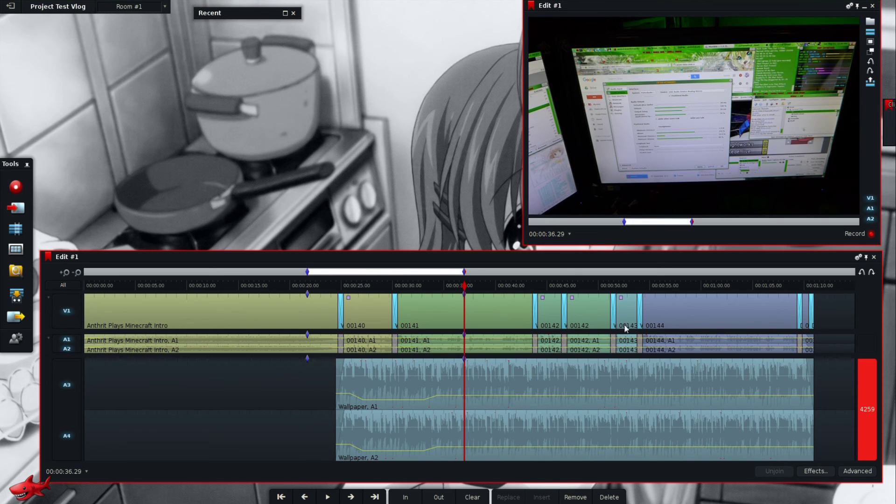
- Bring the export settings out from behind the timeline and arrange both windows so that neither covers the other
{"action": "left_click_drag", "start_coordinate": [576, 258], "coordinate": [592, 310]}
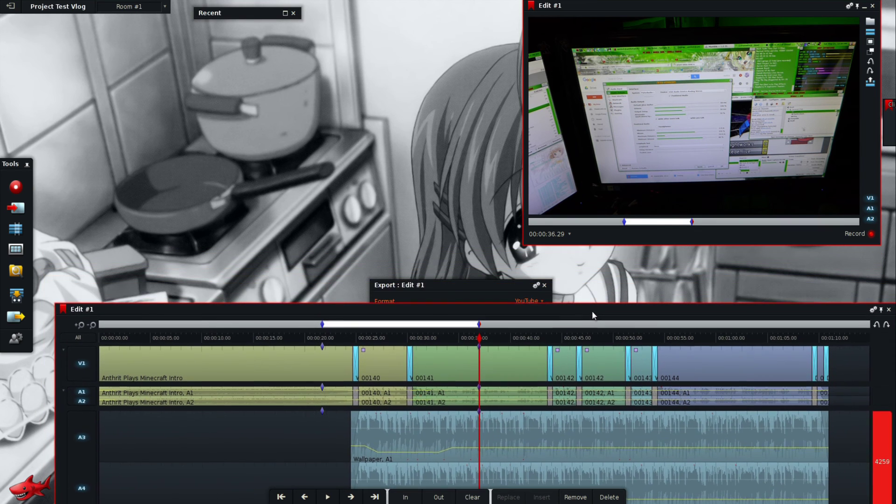
{"action": "left_click", "coordinate": [495, 285]}
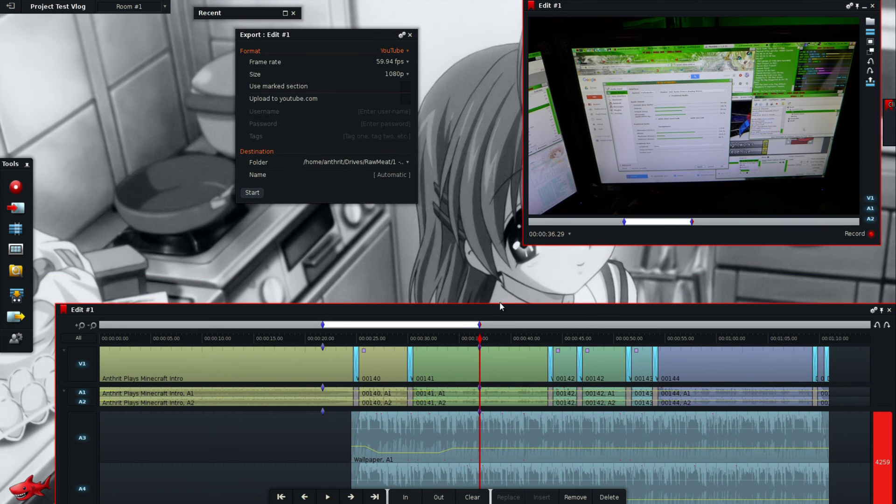
{"action": "left_click_drag", "start_coordinate": [500, 306], "coordinate": [489, 257]}
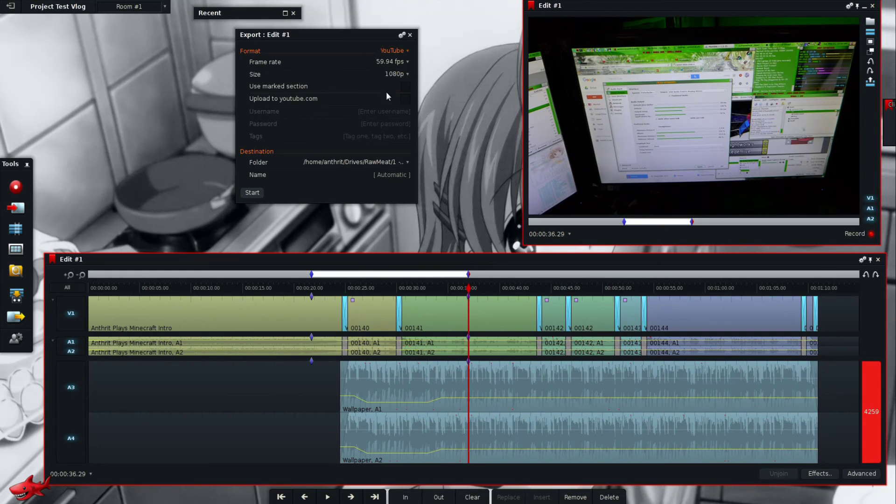
- Try the Use marked section and Upload to youtube.com export options, leaving both switched off
{"action": "left_click", "coordinate": [404, 87]}
{"action": "left_click", "coordinate": [405, 90]}
{"action": "left_click", "coordinate": [405, 99]}
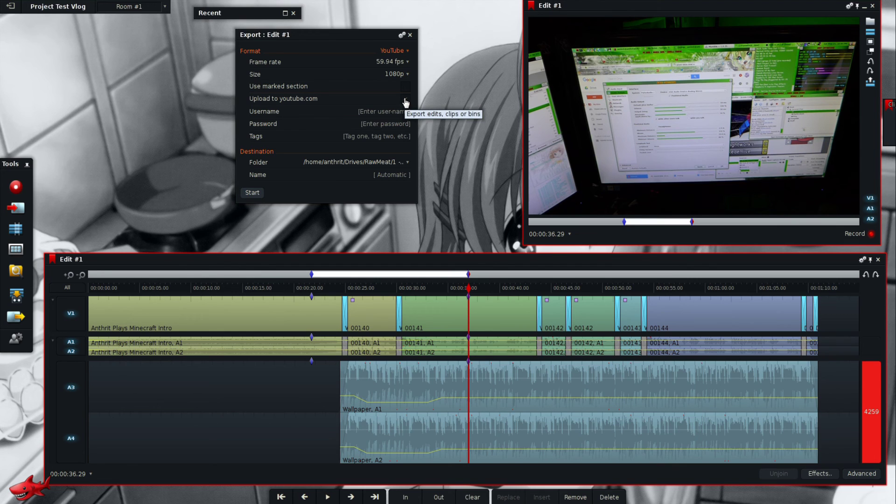
{"action": "left_click", "coordinate": [405, 100]}
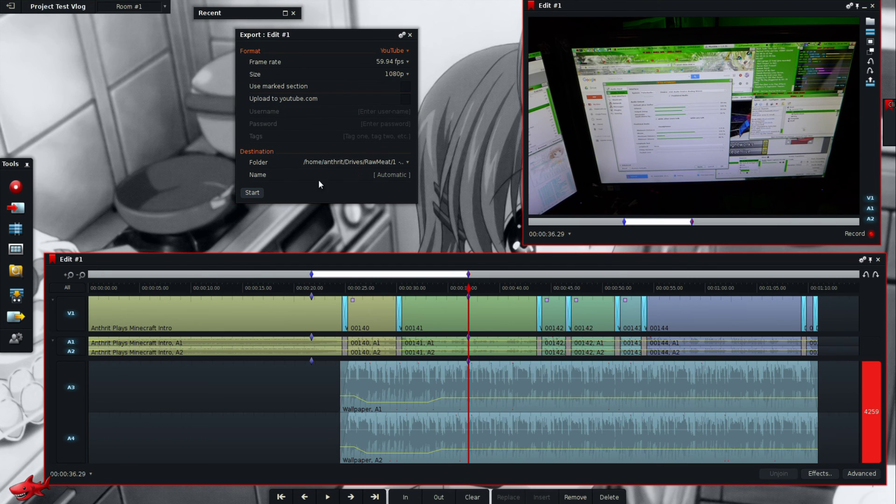
- Keep the current folder as the export destination and rename the edit as "Vlog 65"
{"action": "left_click", "coordinate": [373, 164]}
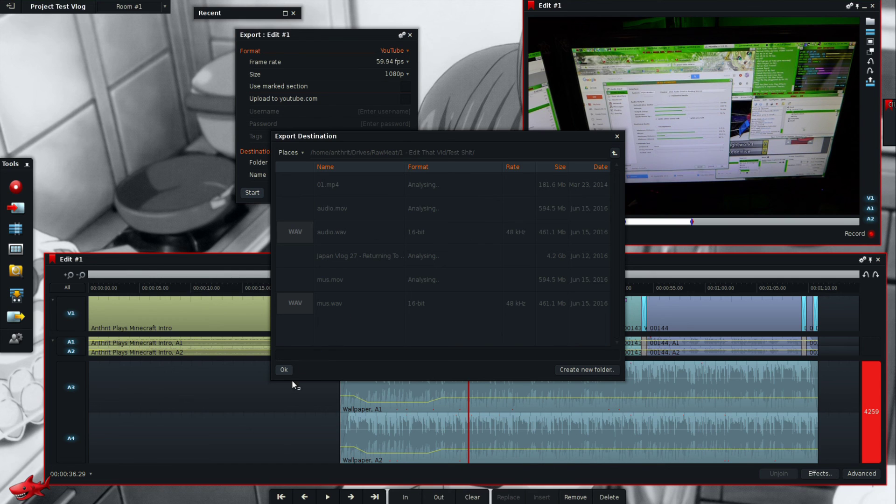
{"action": "left_click", "coordinate": [284, 369]}
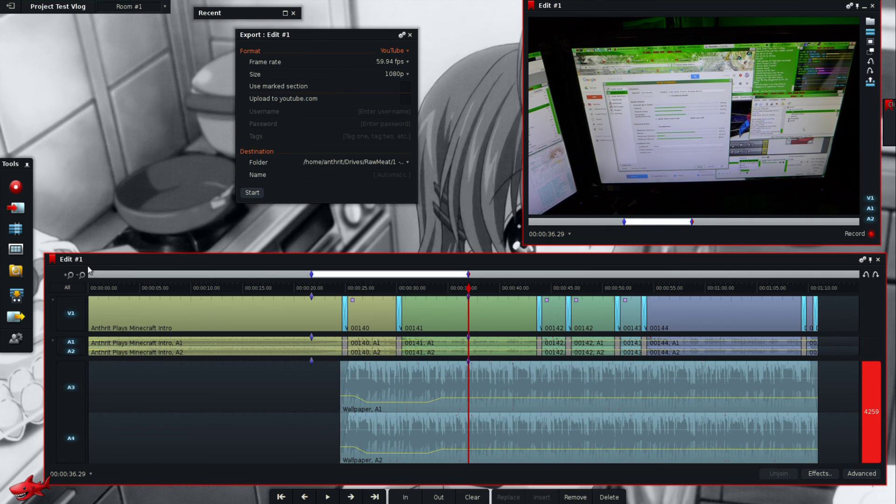
{"action": "left_click", "coordinate": [73, 259]}
{"action": "key", "text": "ctrl+a"}
{"action": "type", "text": "Vlog 65"}
{"action": "key", "text": "Return"}
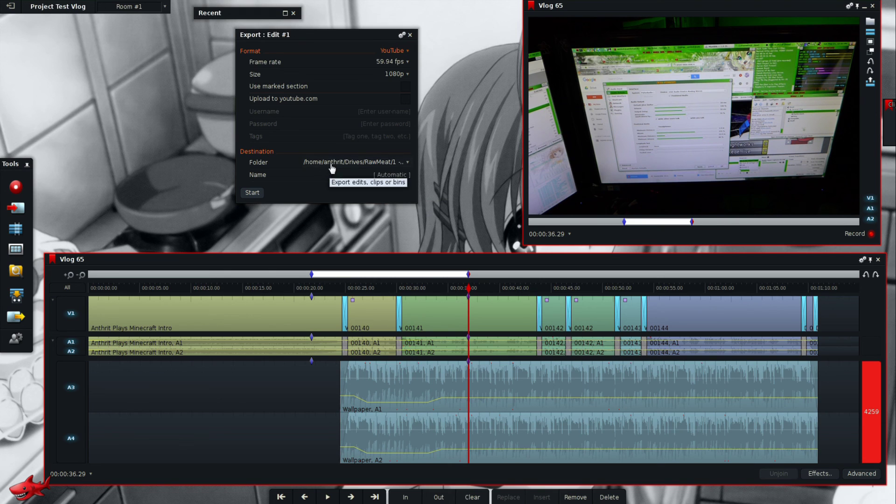
- Switch the export format to H.264/MP4 and choose 1080p at 59.94 fps
{"action": "left_click", "coordinate": [387, 53]}
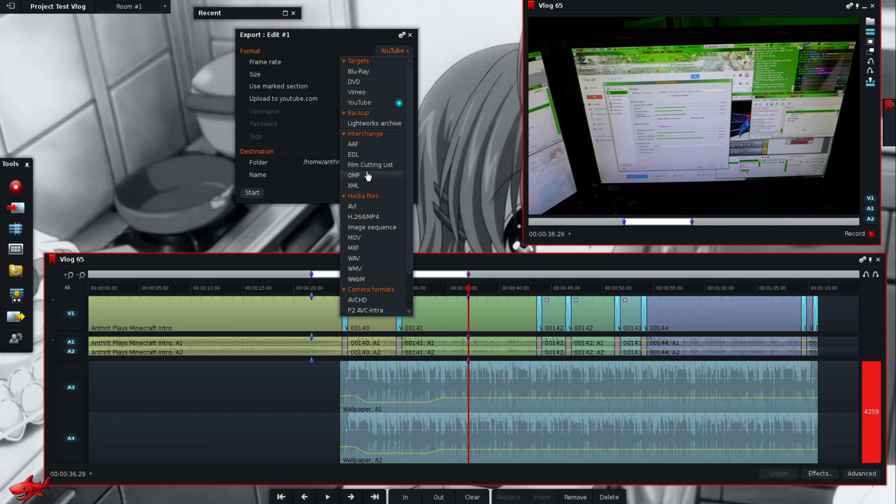
{"action": "left_click", "coordinate": [368, 221]}
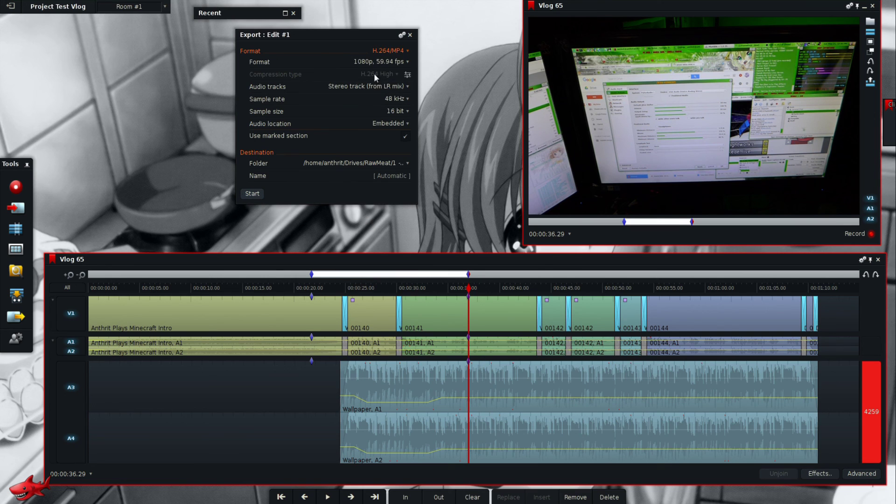
{"action": "left_click", "coordinate": [364, 65]}
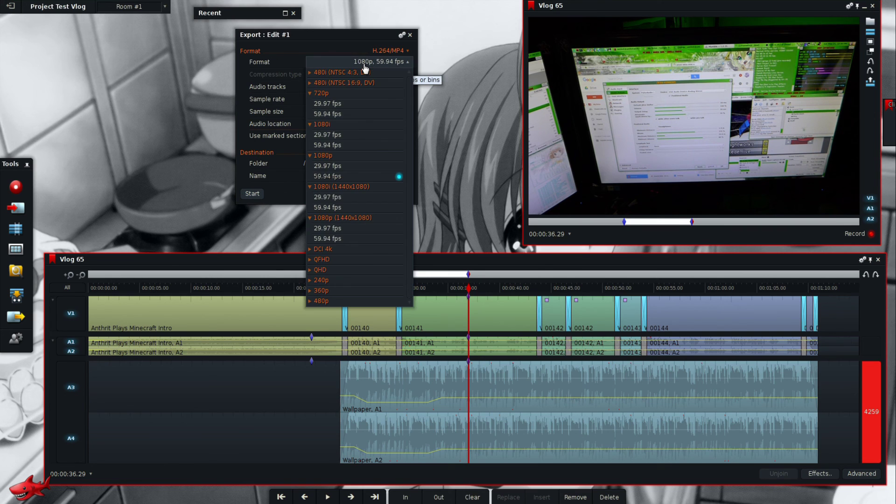
{"action": "left_click", "coordinate": [365, 65]}
{"action": "left_click", "coordinate": [382, 66]}
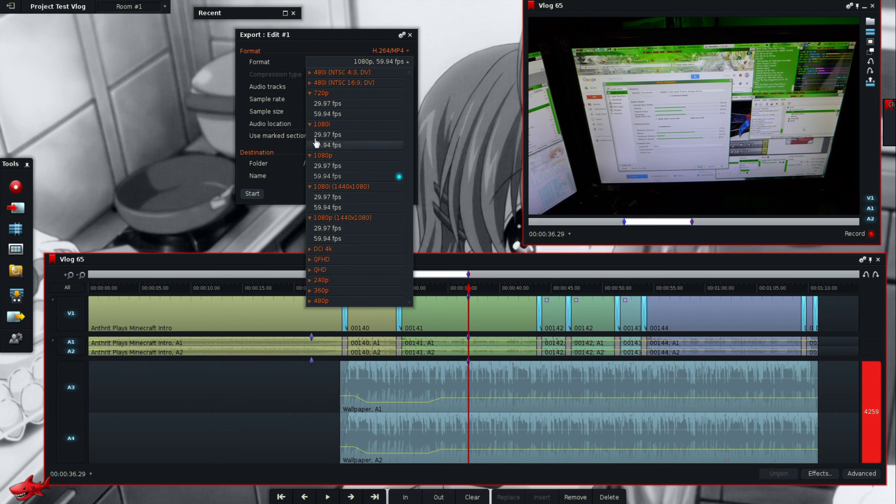
{"action": "left_click", "coordinate": [347, 177]}
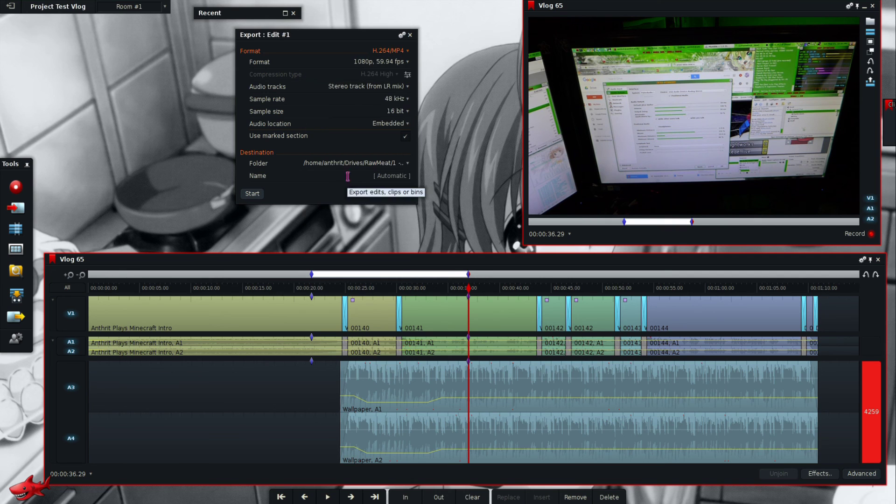
- Bring up the H.264 compression settings and try a lower constant bit rate
{"action": "left_click", "coordinate": [407, 75]}
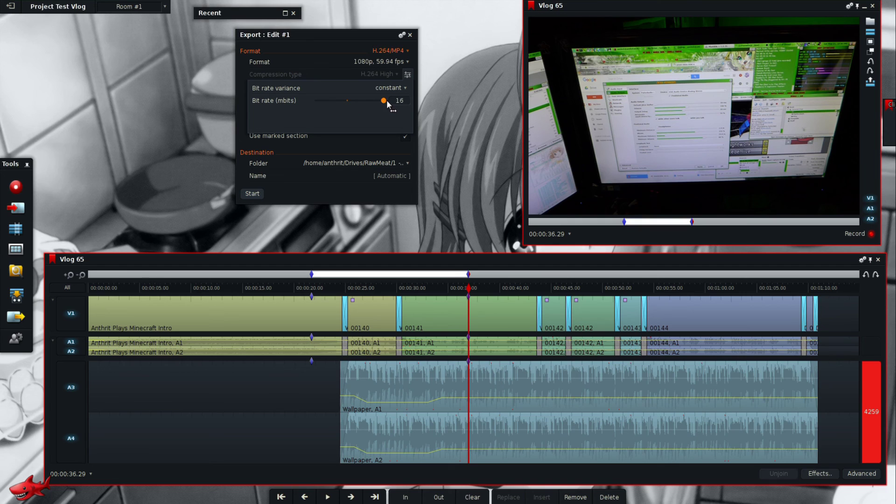
{"action": "mouse_move", "coordinate": [388, 100]}
{"action": "left_mouse_down"}
{"action": "mouse_move", "coordinate": [322, 105]}
{"action": "mouse_move", "coordinate": [386, 105]}
{"action": "left_mouse_up"}
{"action": "left_click_drag", "start_coordinate": [384, 101], "coordinate": [361, 107]}
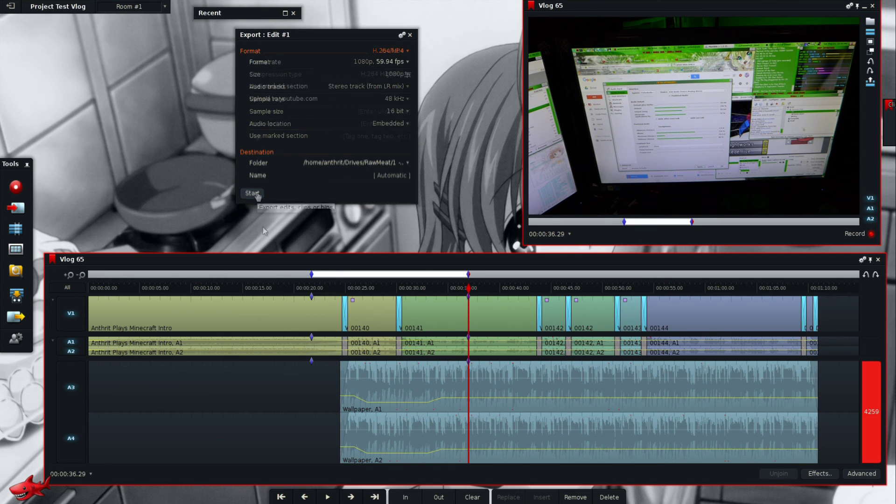
- Start the YouTube export of Vlog 65 and check it in the project's background tasks
{"action": "left_click", "coordinate": [252, 193]}
{"action": "left_click", "coordinate": [211, 40]}
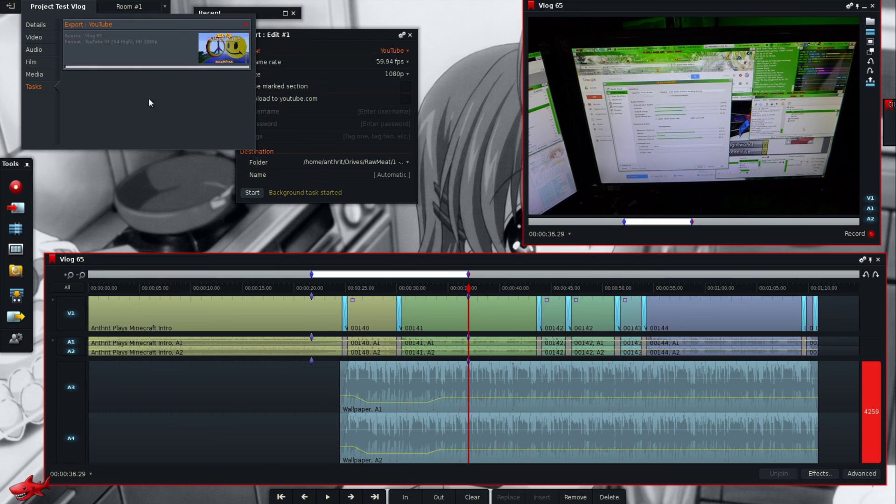